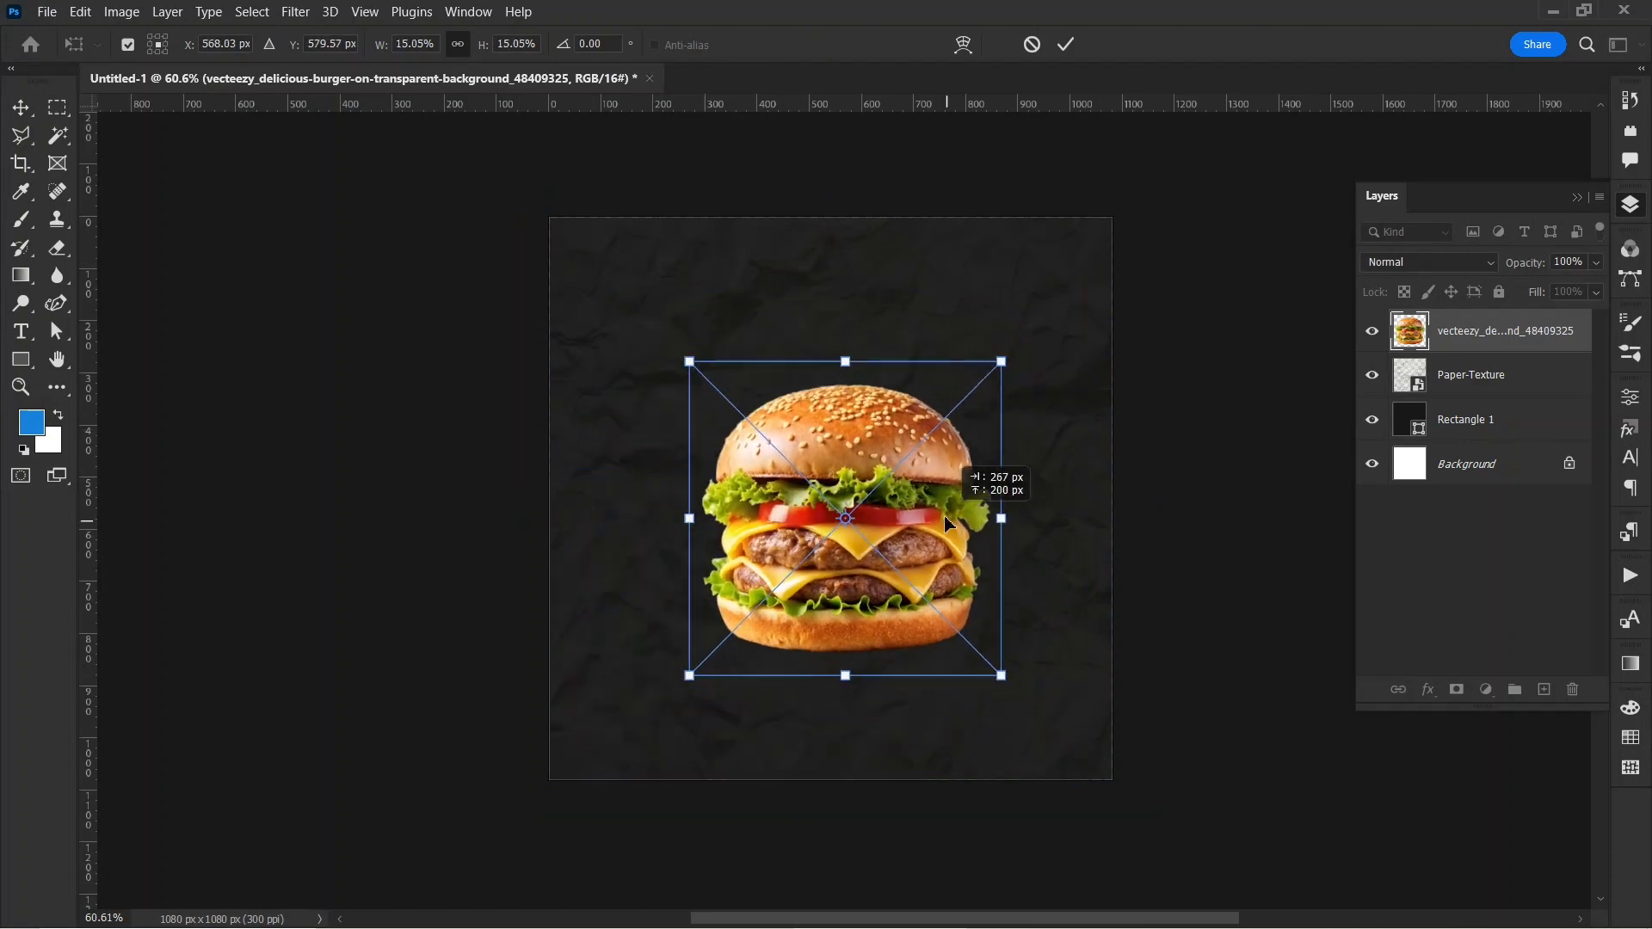
- Scale down the placed burger image and position it near the middle of the canvas
drag(988, 370, 944, 415)
drag(880, 489, 901, 444)
key(Return)
- Place the social media icons file as an embedded image, scale it down and move it to the upper-right area of the canvas
click(46, 11)
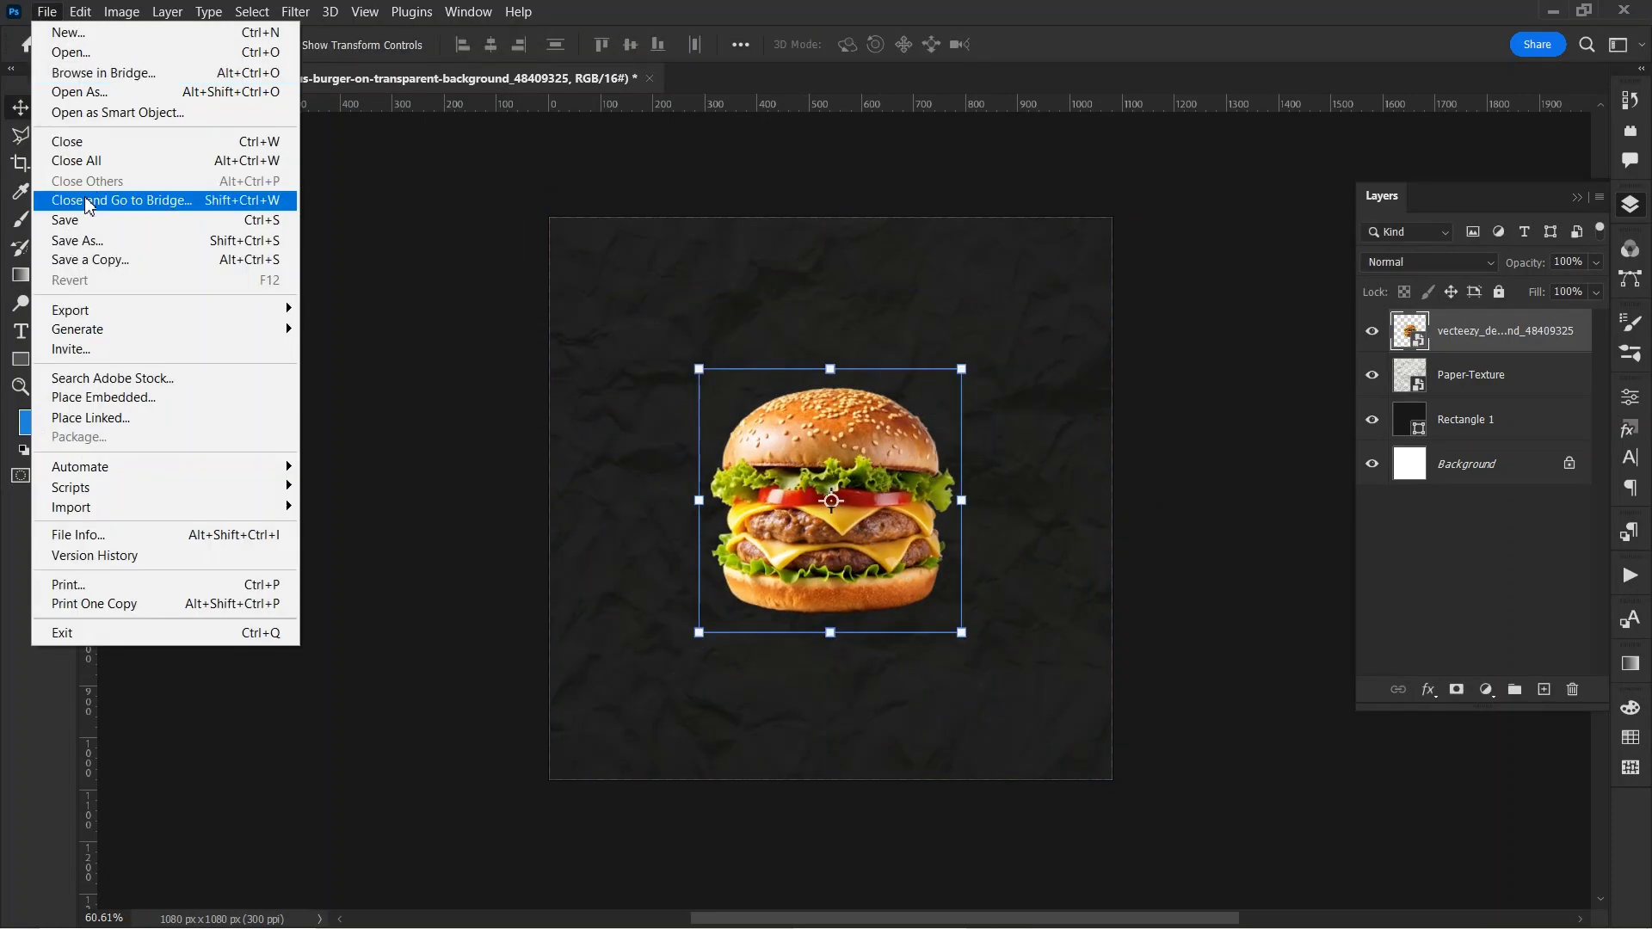
click(146, 361)
double_click(731, 166)
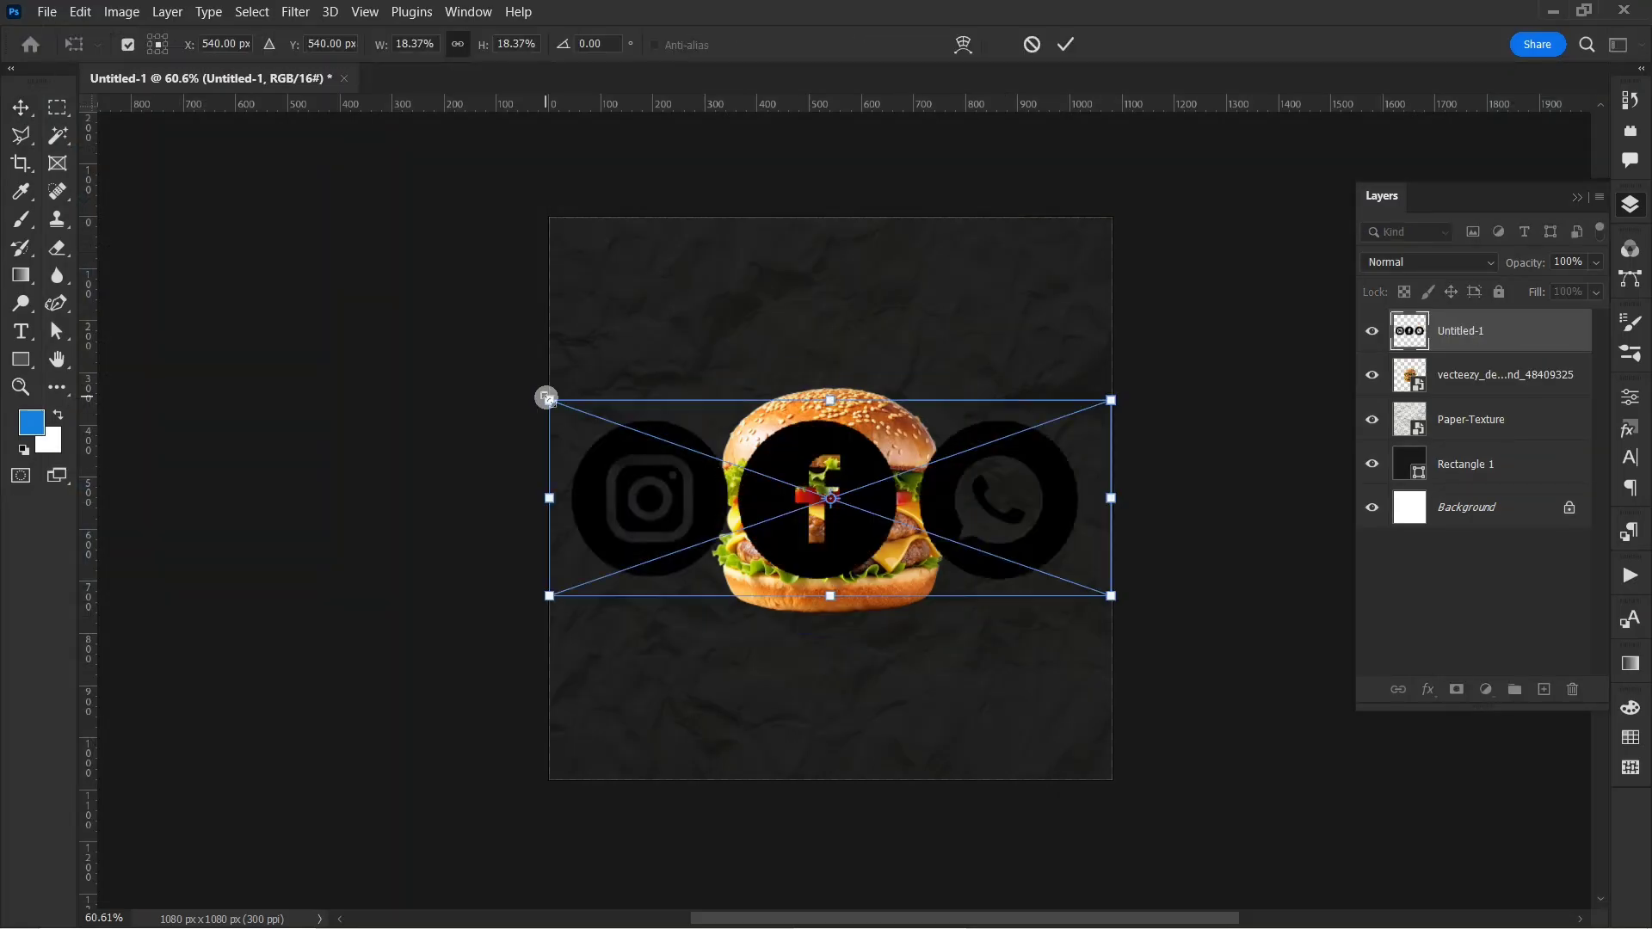
drag(548, 398, 957, 461)
key(Return)
drag(954, 573, 1011, 292)
- Add a white Color Overlay effect to the social media icons layer
click(983, 426)
click(1538, 338)
double_click(1566, 332)
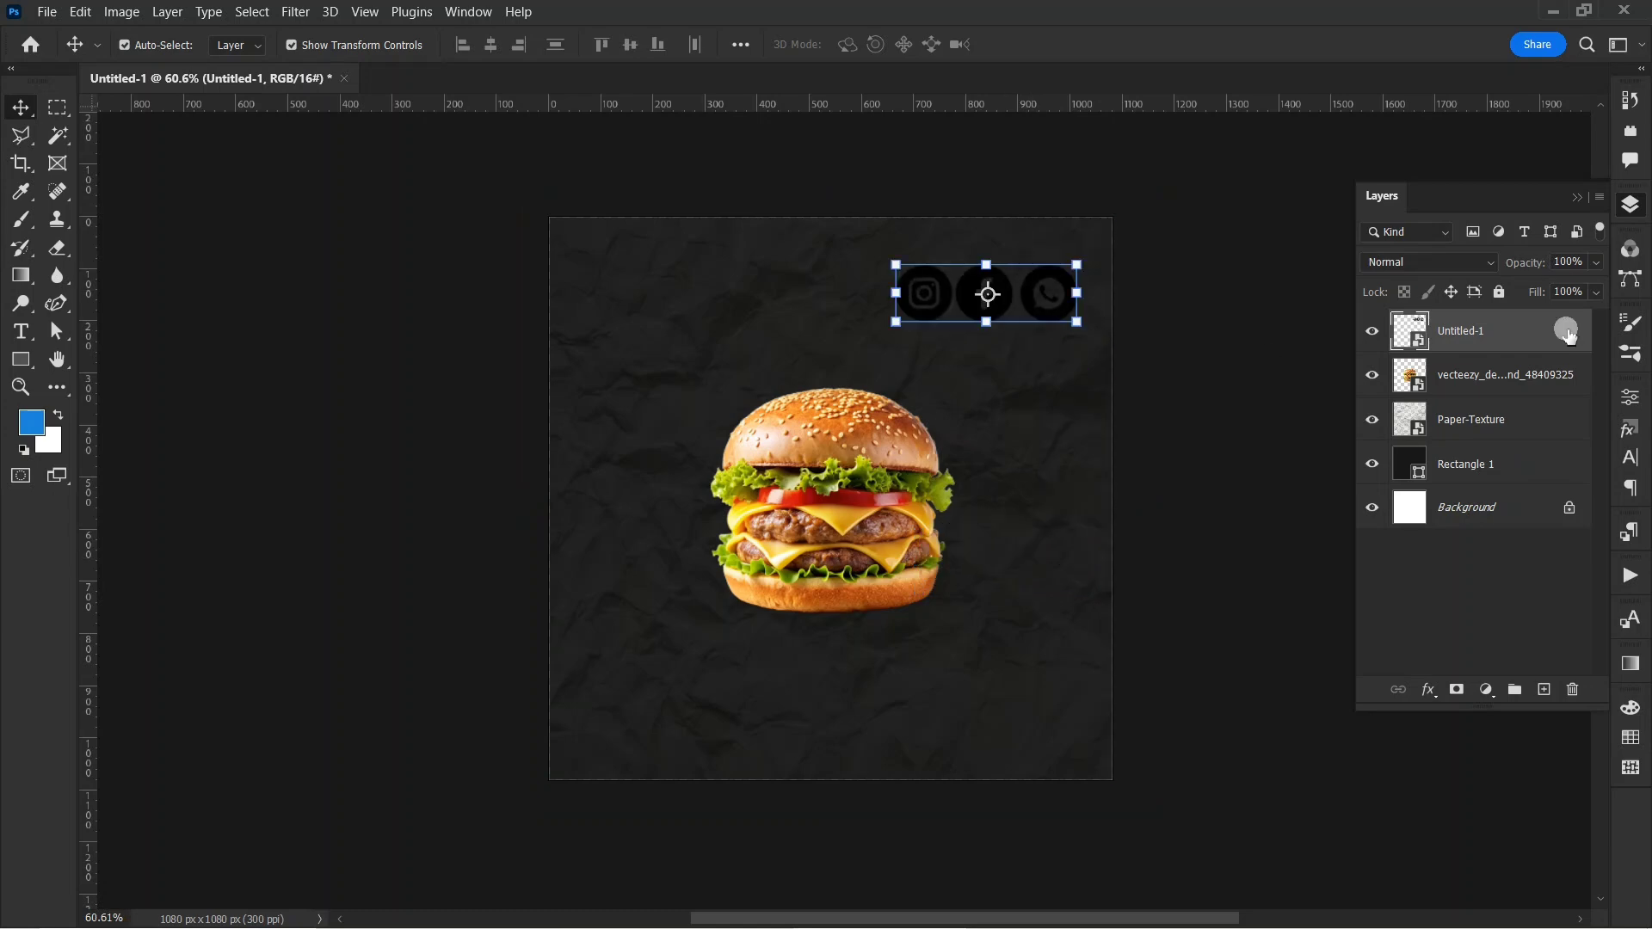
click(883, 321)
click(1322, 111)
click(1082, 413)
click(1595, 403)
click(1564, 74)
- Shrink the white social icons further and move them into the upper-right corner of the canvas
scroll(963, 297, up, 4)
drag(867, 334, 953, 307)
drag(961, 292, 1060, 236)
key(Return)
- Add the text "Big Burger" above the burger
scroll(796, 277, down, 4)
key(t)
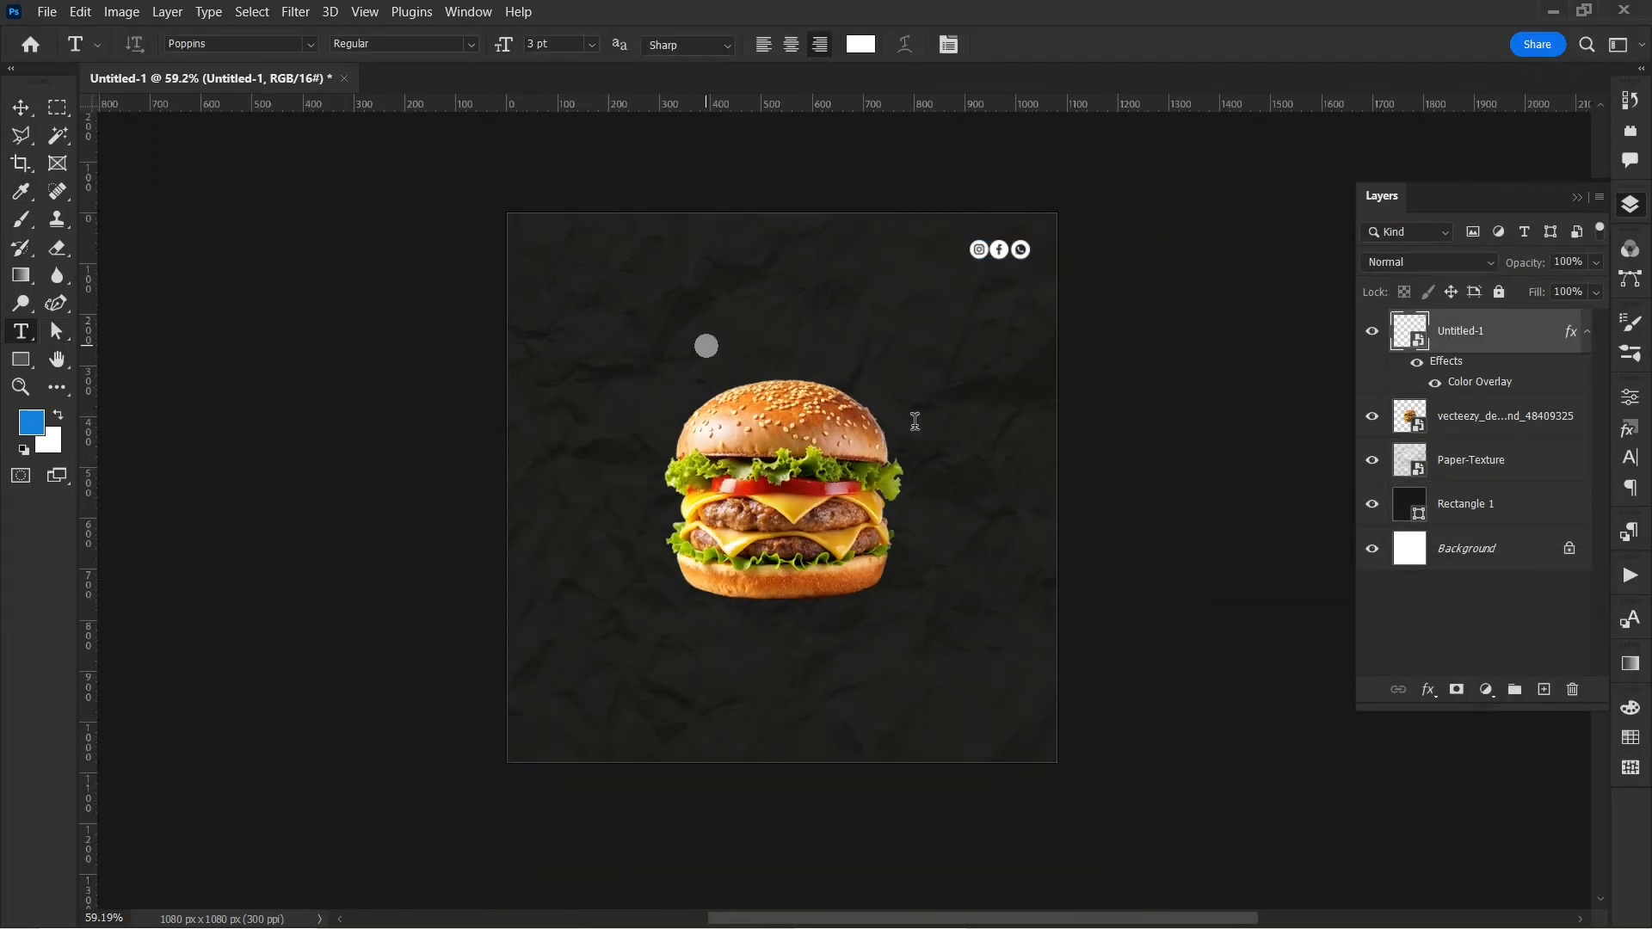
click(711, 344)
text(Big Burger)
click(20, 107)
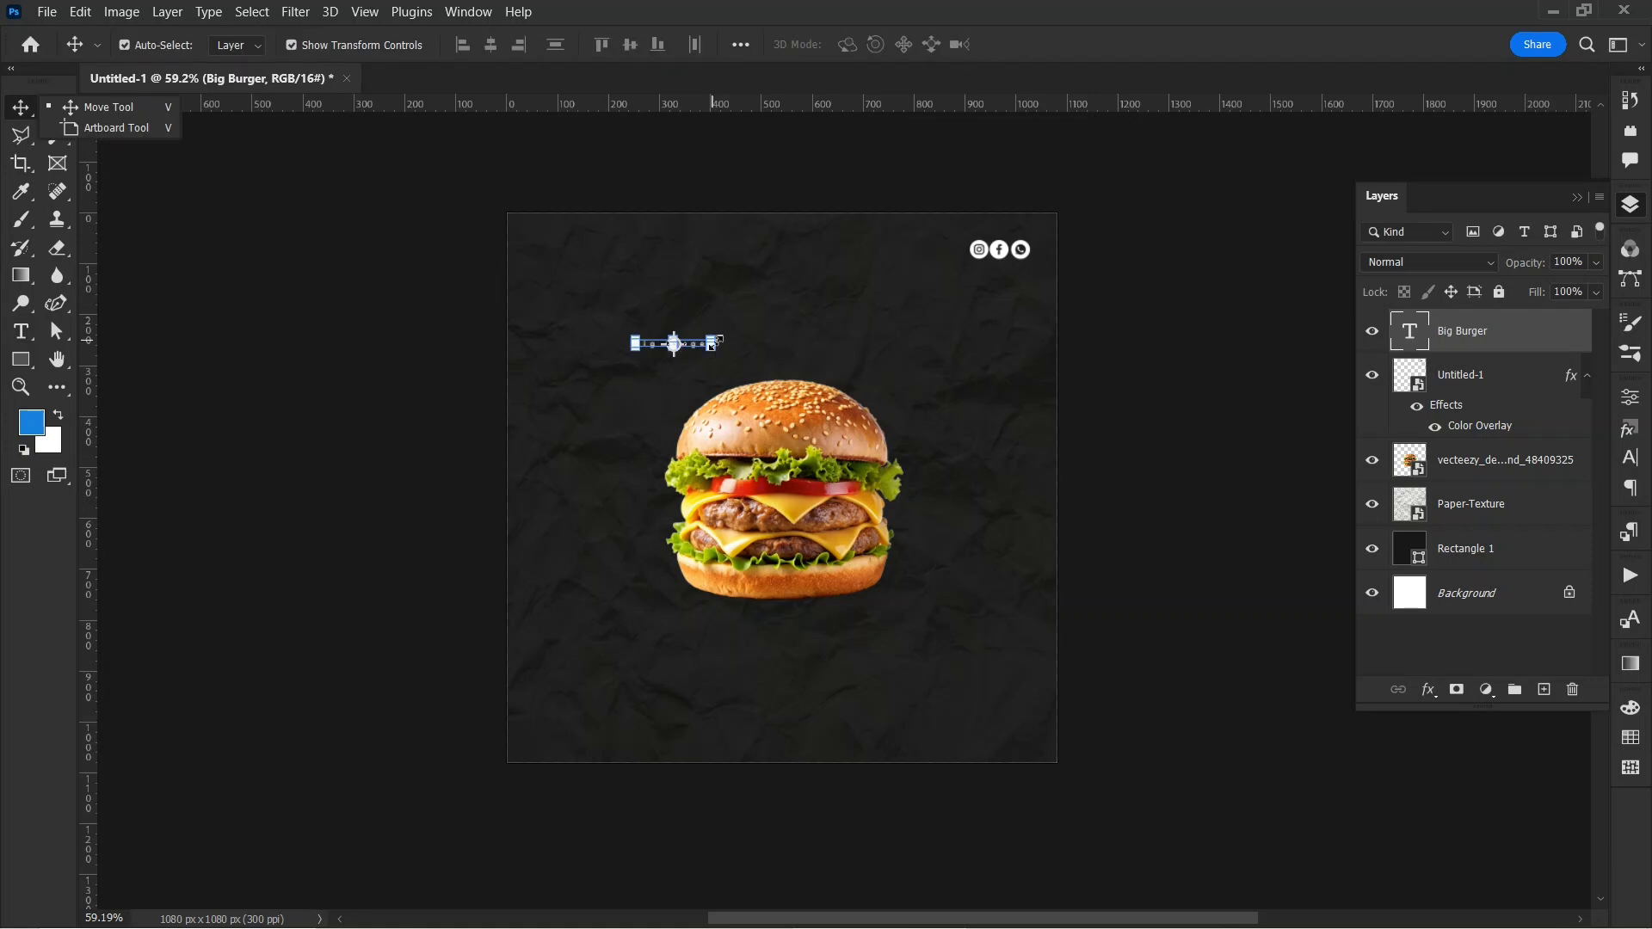
- Enlarge the "Big Burger" title and move it above the burger
drag(678, 343, 734, 285)
drag(772, 289, 1111, 508)
drag(983, 308, 864, 345)
key(Return)
- Try the Antihero font on the "Big Burger" title
click(1630, 397)
click(1488, 602)
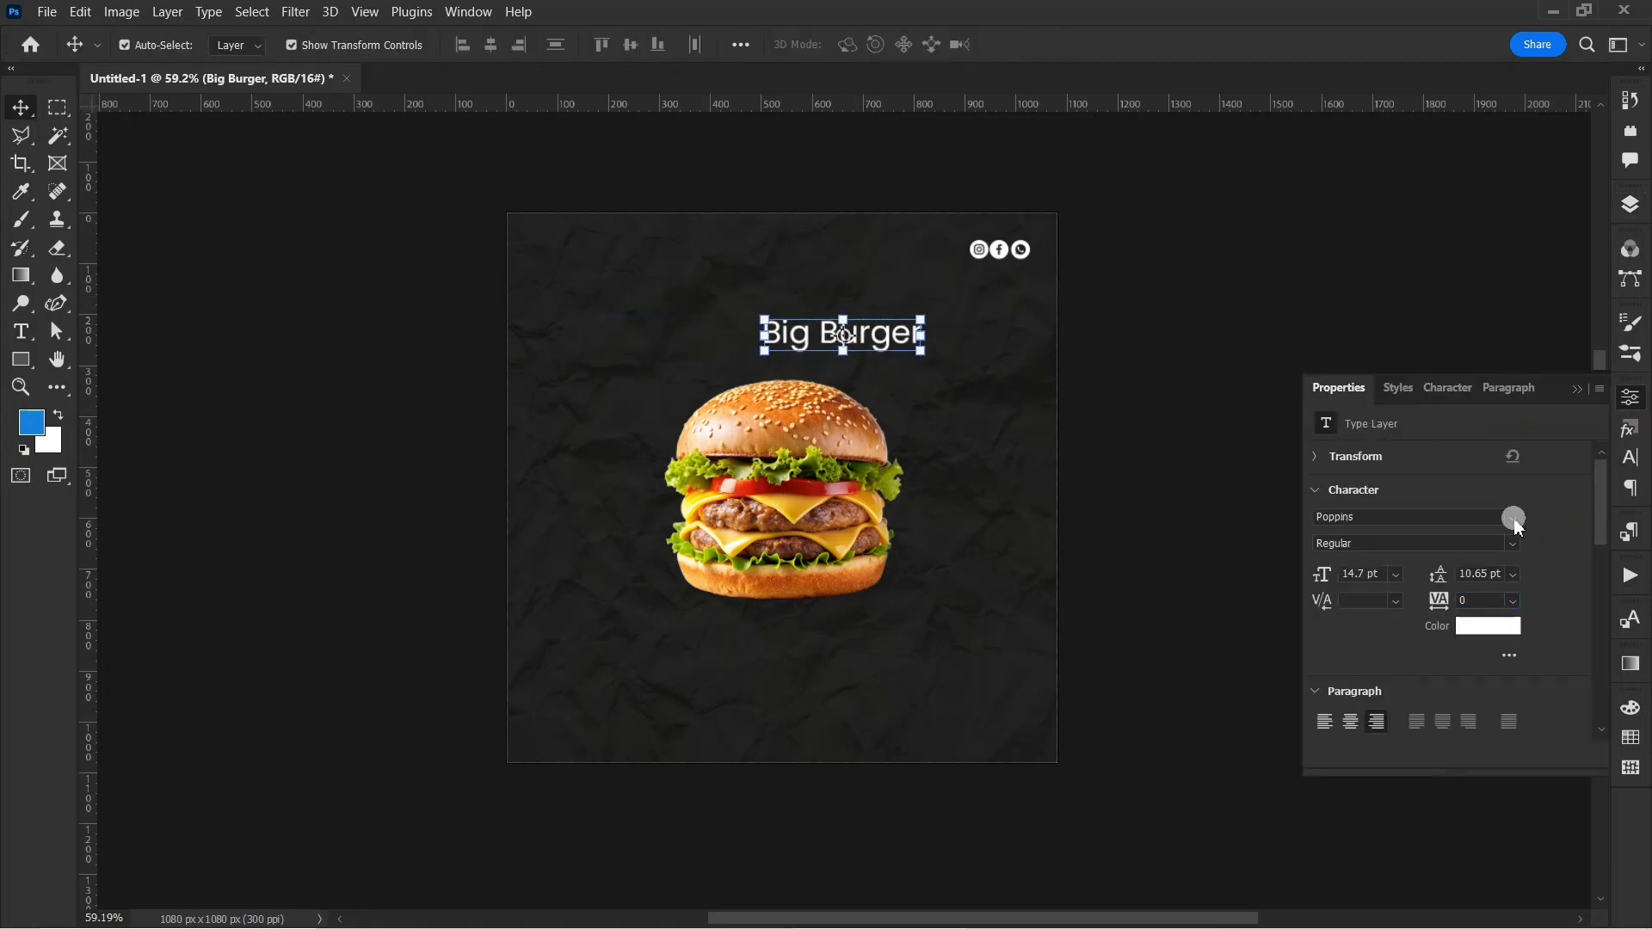
click(1513, 517)
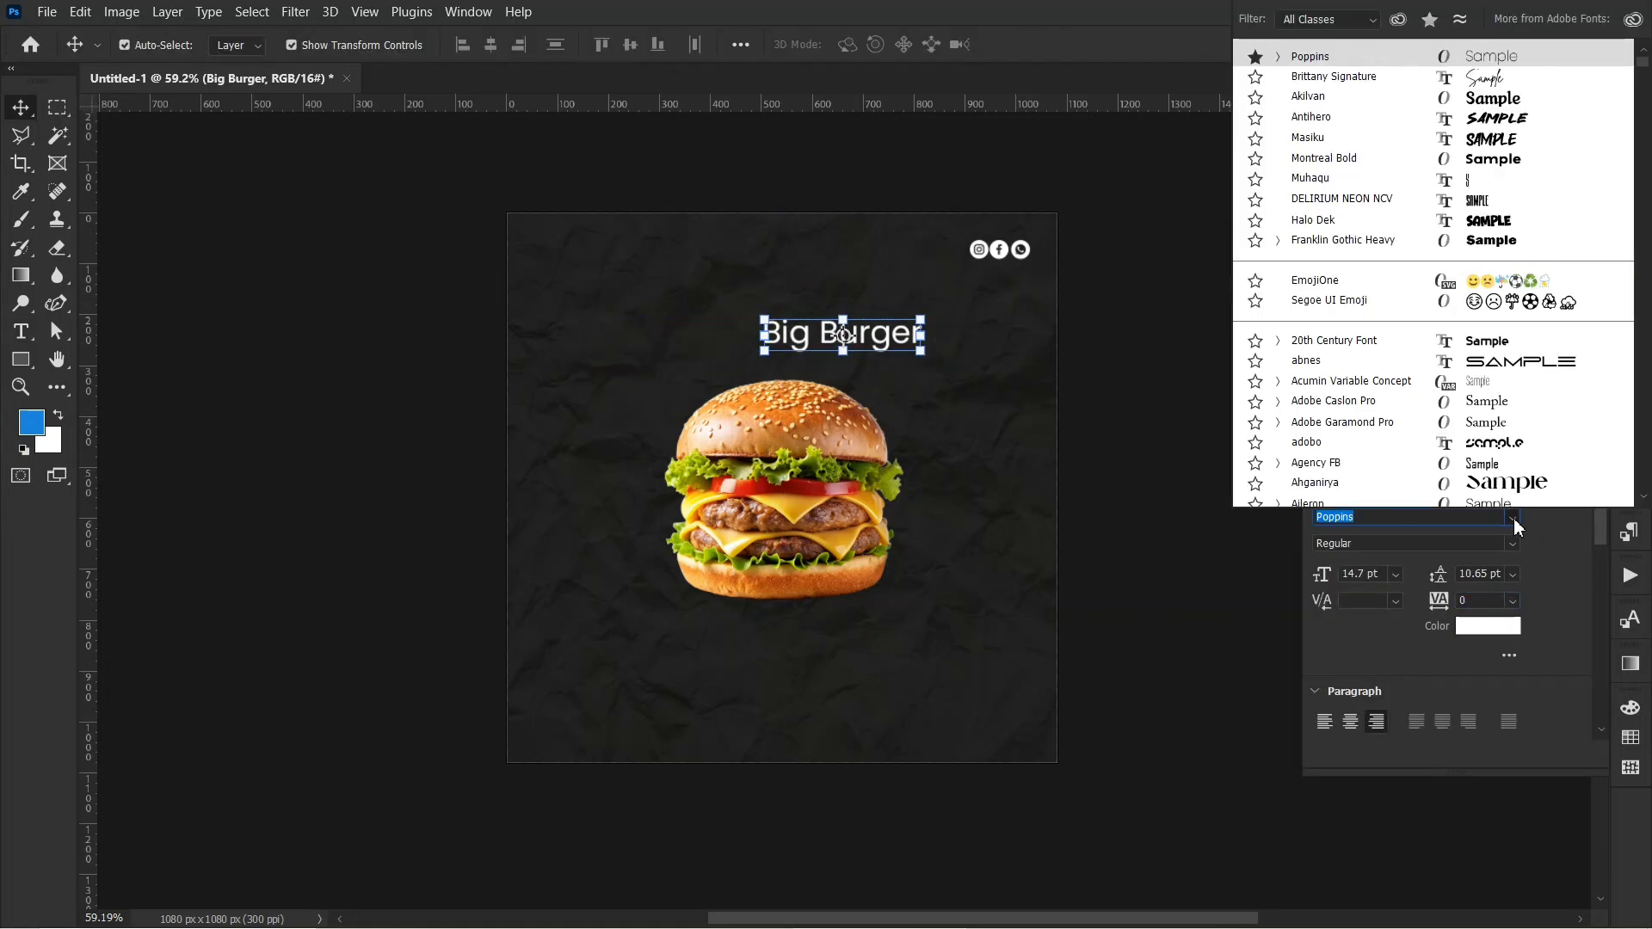
click(1498, 120)
click(1498, 123)
click(1630, 397)
click(895, 327)
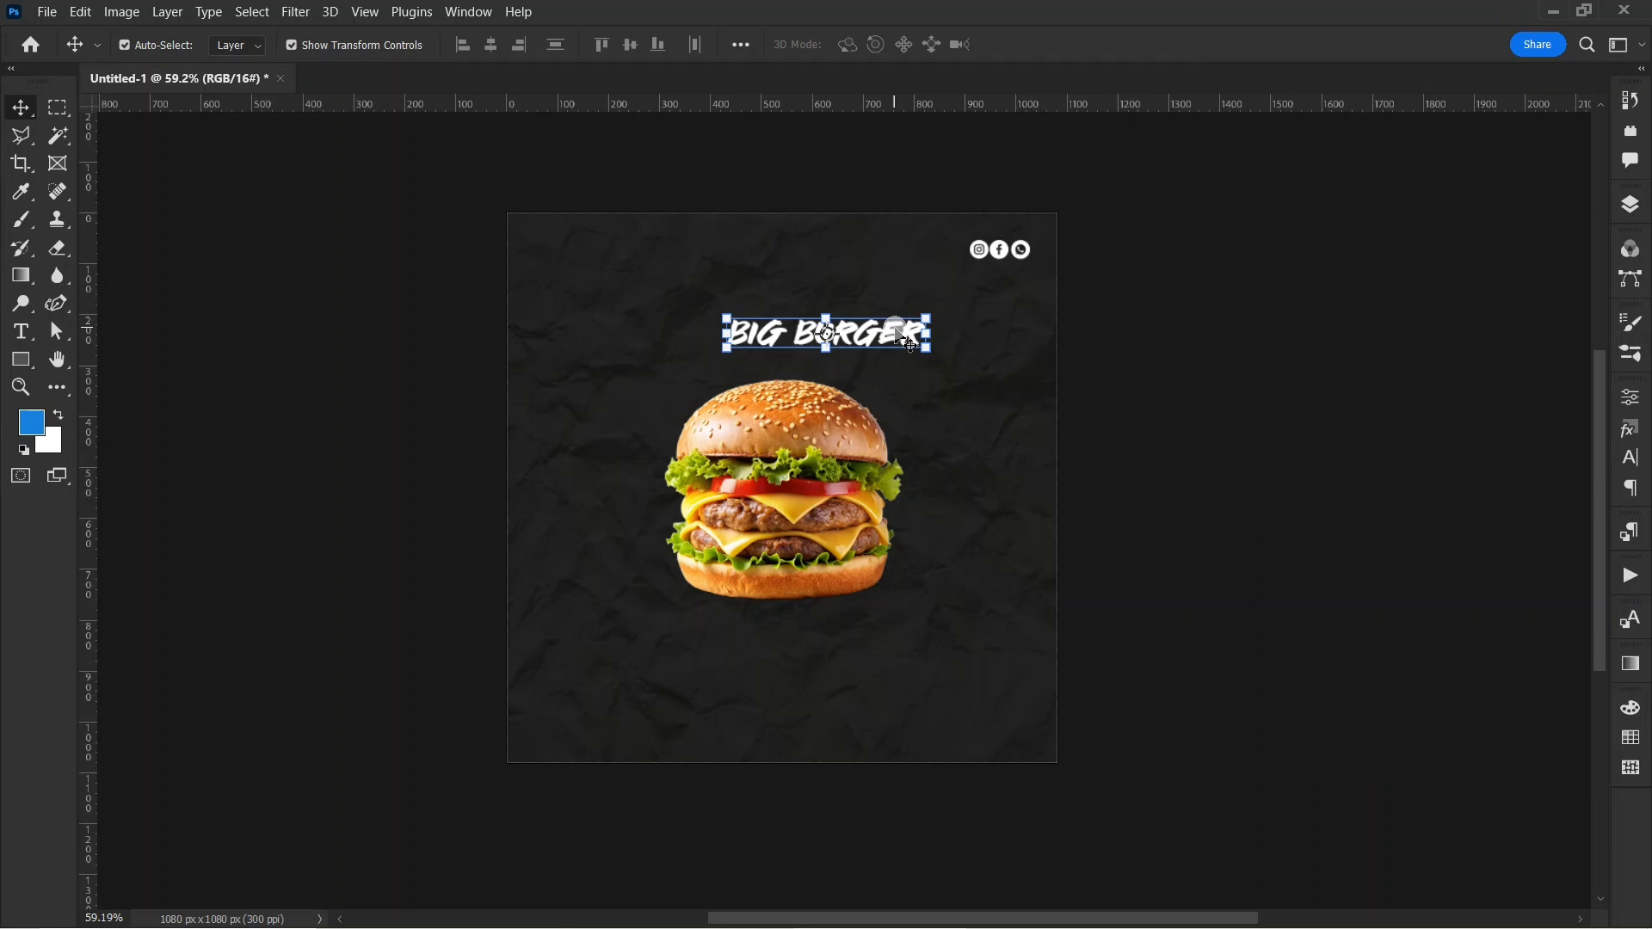
- Set the title's font to Air Travelers Personal Use Bold Italic and enlarge it to about 537 px wide
click(1629, 401)
click(1513, 517)
click(1474, 58)
drag(784, 346, 656, 379)
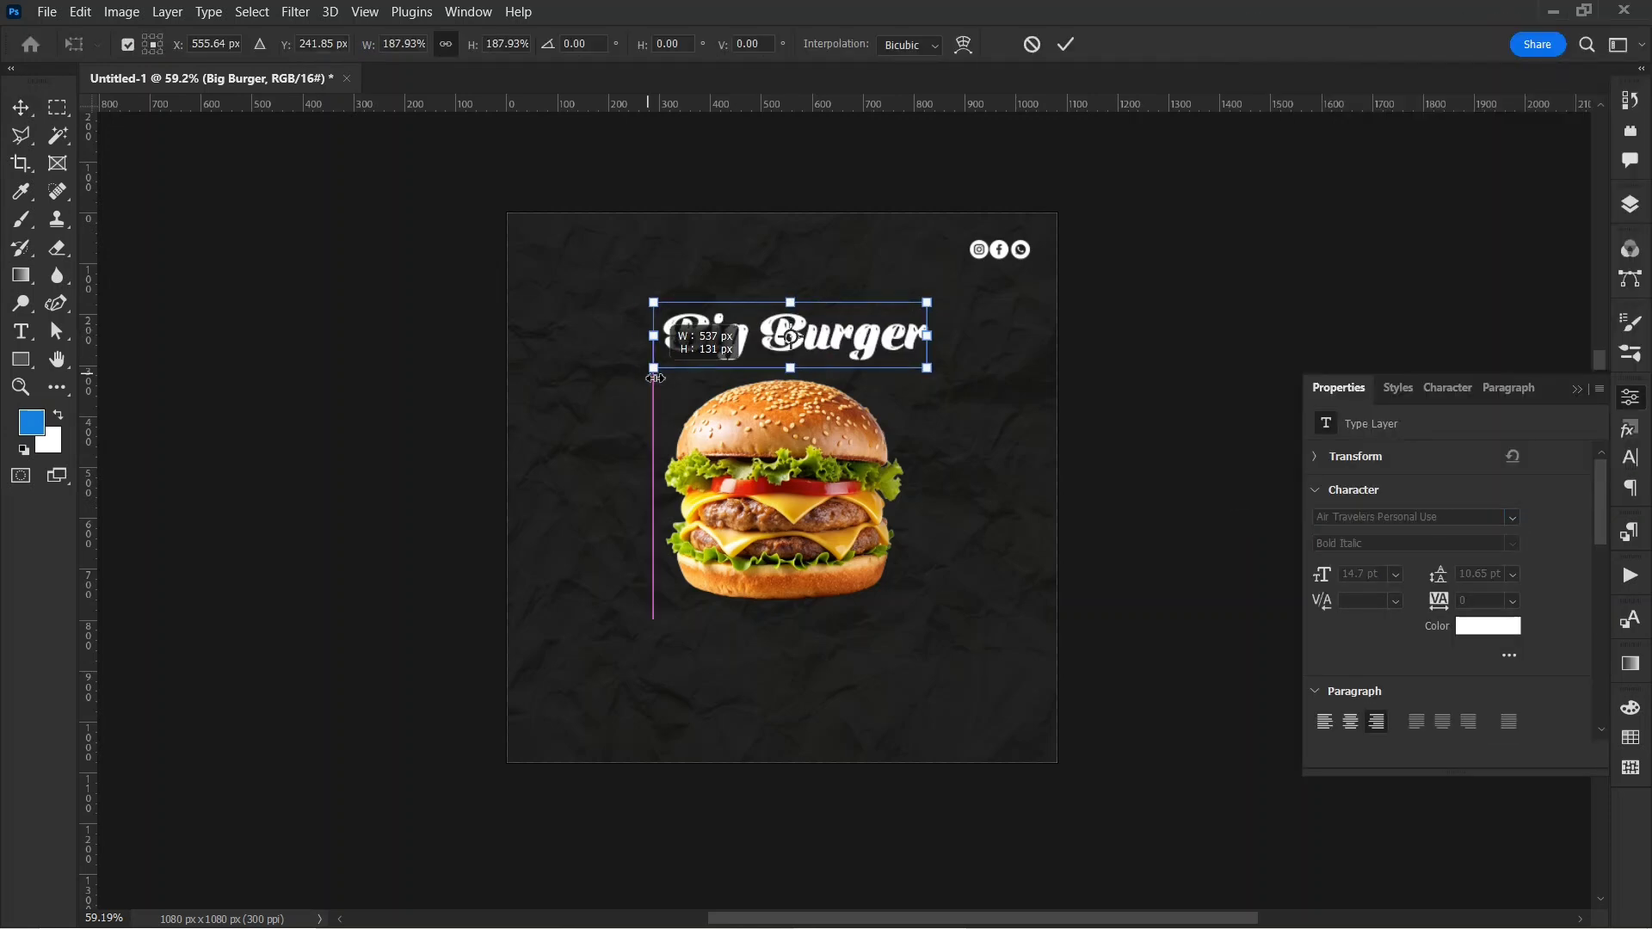
key(Return)
- Move the burger and the title slightly down the canvas
drag(819, 440, 821, 467)
drag(820, 454, 820, 436)
drag(831, 354, 826, 370)
- Add the text "your tagline here" and set its font to Poppins Regular
key(t)
click(609, 479)
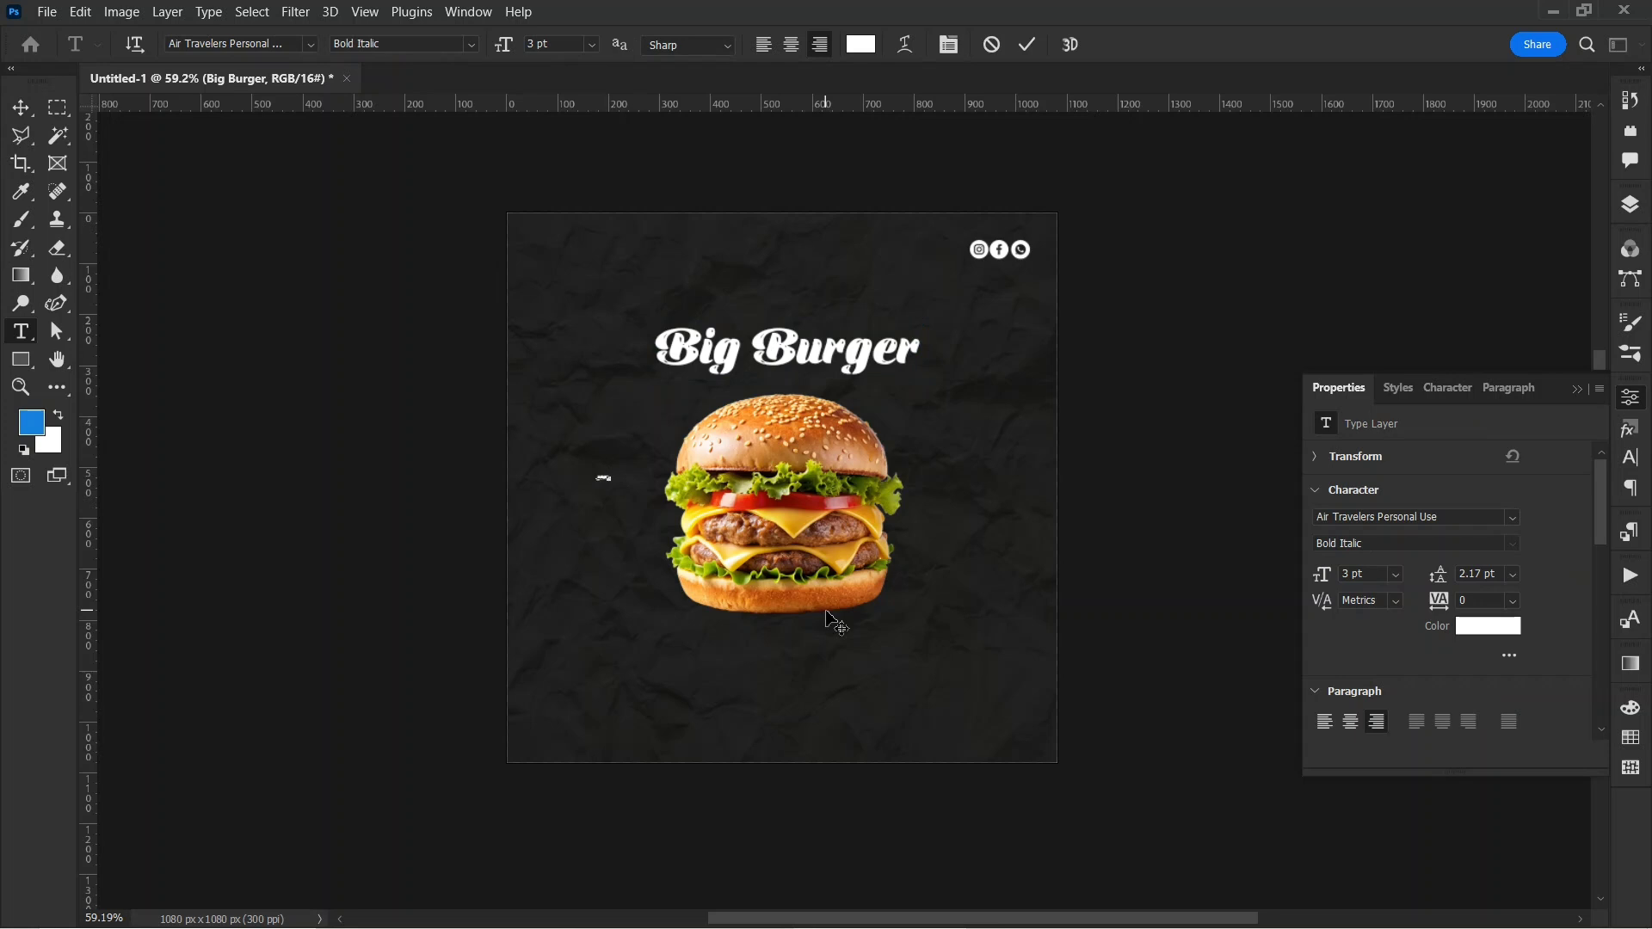
key(ctrl+t)
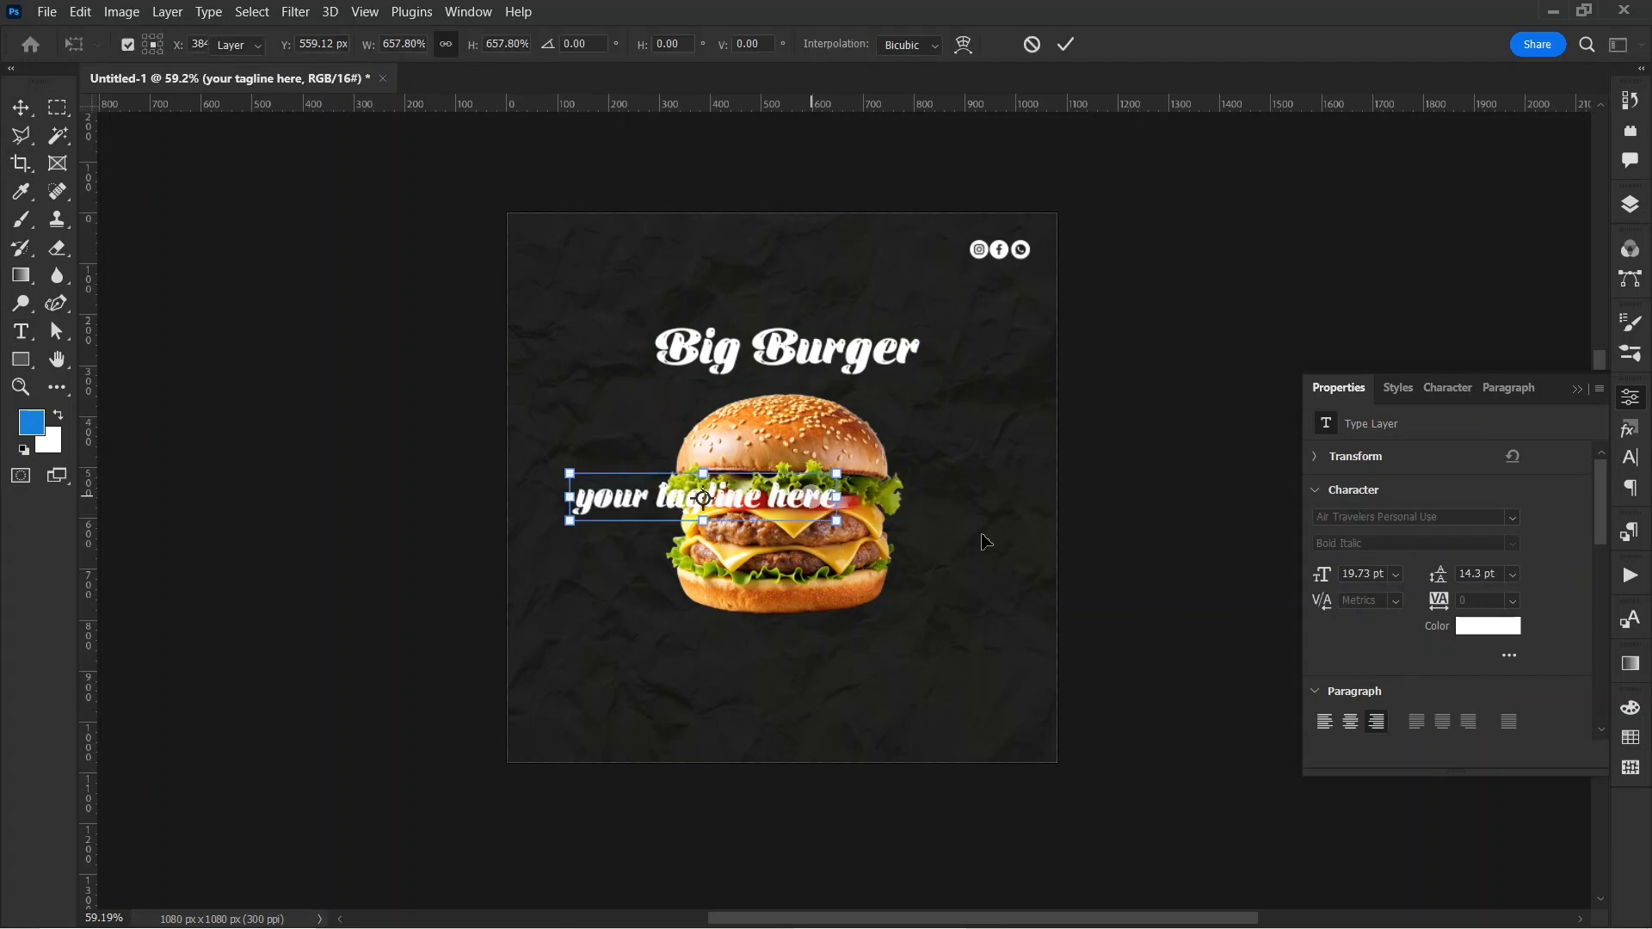
key(Return)
click(1512, 518)
click(1278, 99)
click(1463, 239)
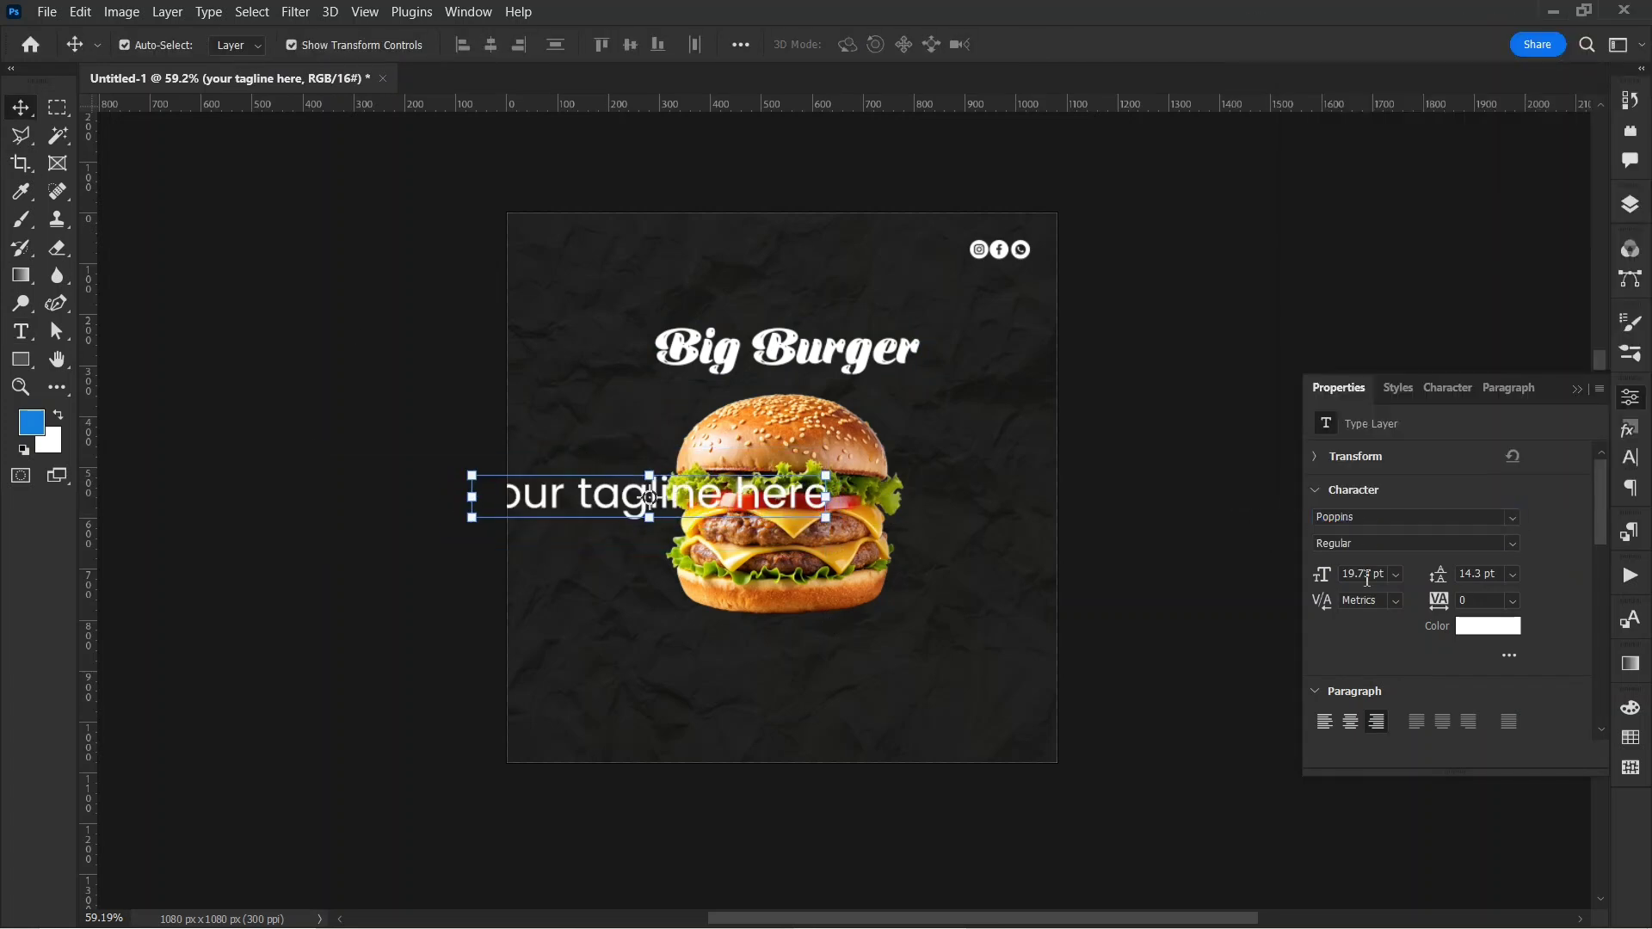
- Shrink the tagline and center it between the title and the burger
drag(826, 498, 589, 501)
drag(834, 378, 834, 379)
key(Return)
- Nudge the "Big Burger" title slightly to the right above the tagline
click(784, 301)
scroll(823, 343, up, 4)
click(820, 346)
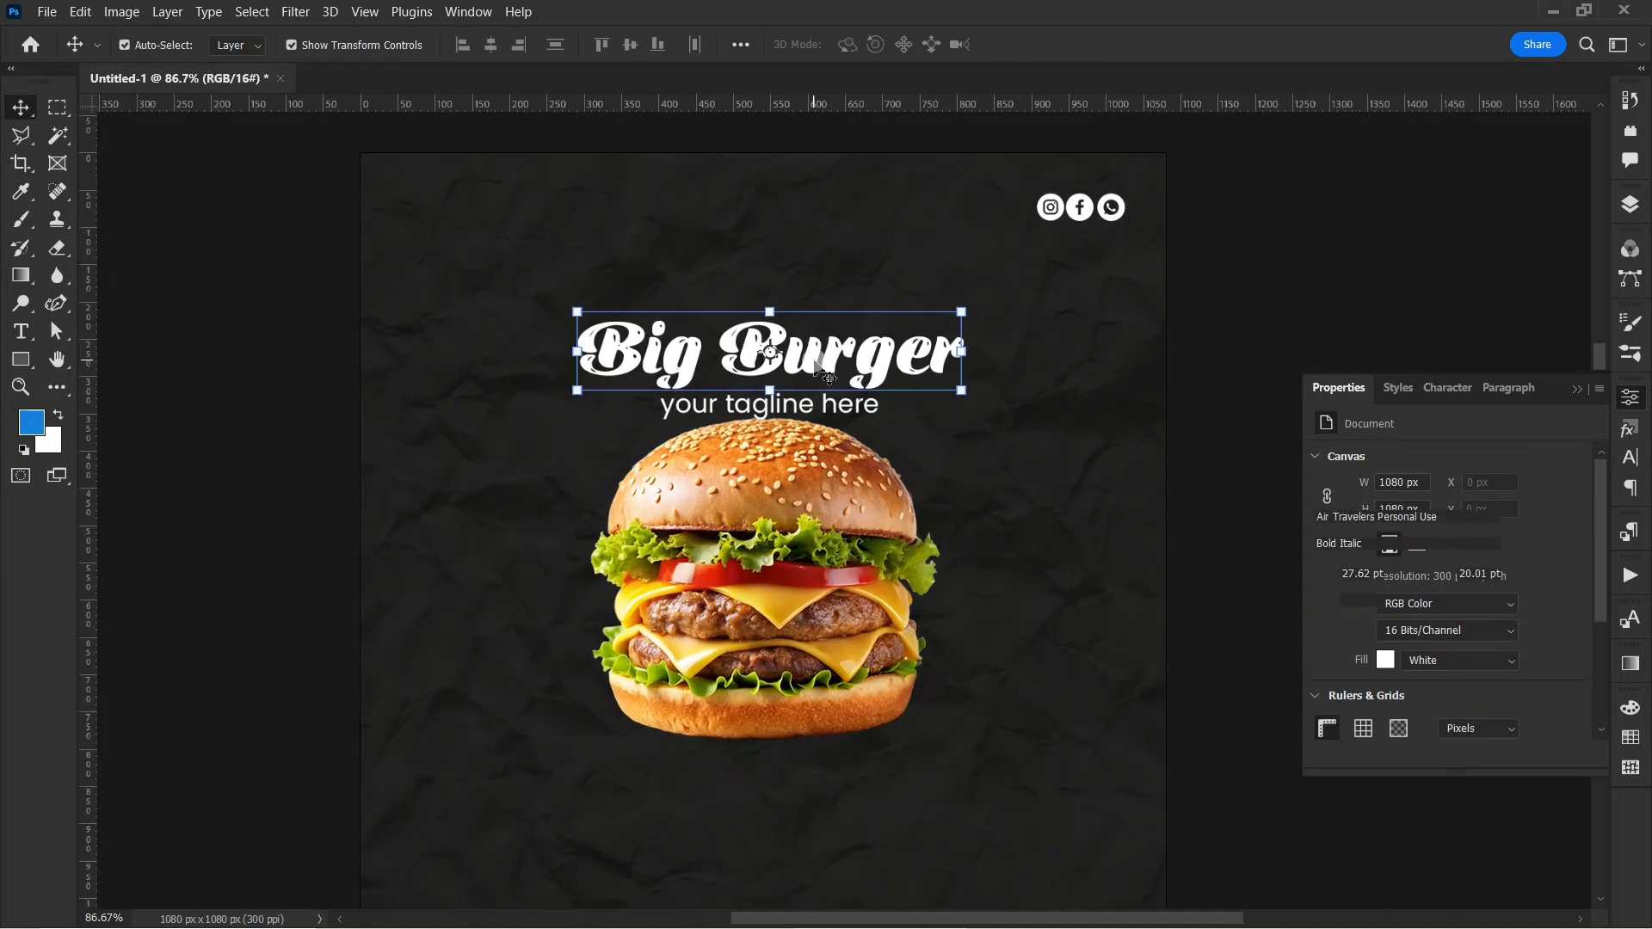
drag(773, 313, 784, 315)
key(Return)
- Set the tagline's font size to 6 pt and its tracking to 200
click(813, 366)
click(771, 405)
click(1368, 574)
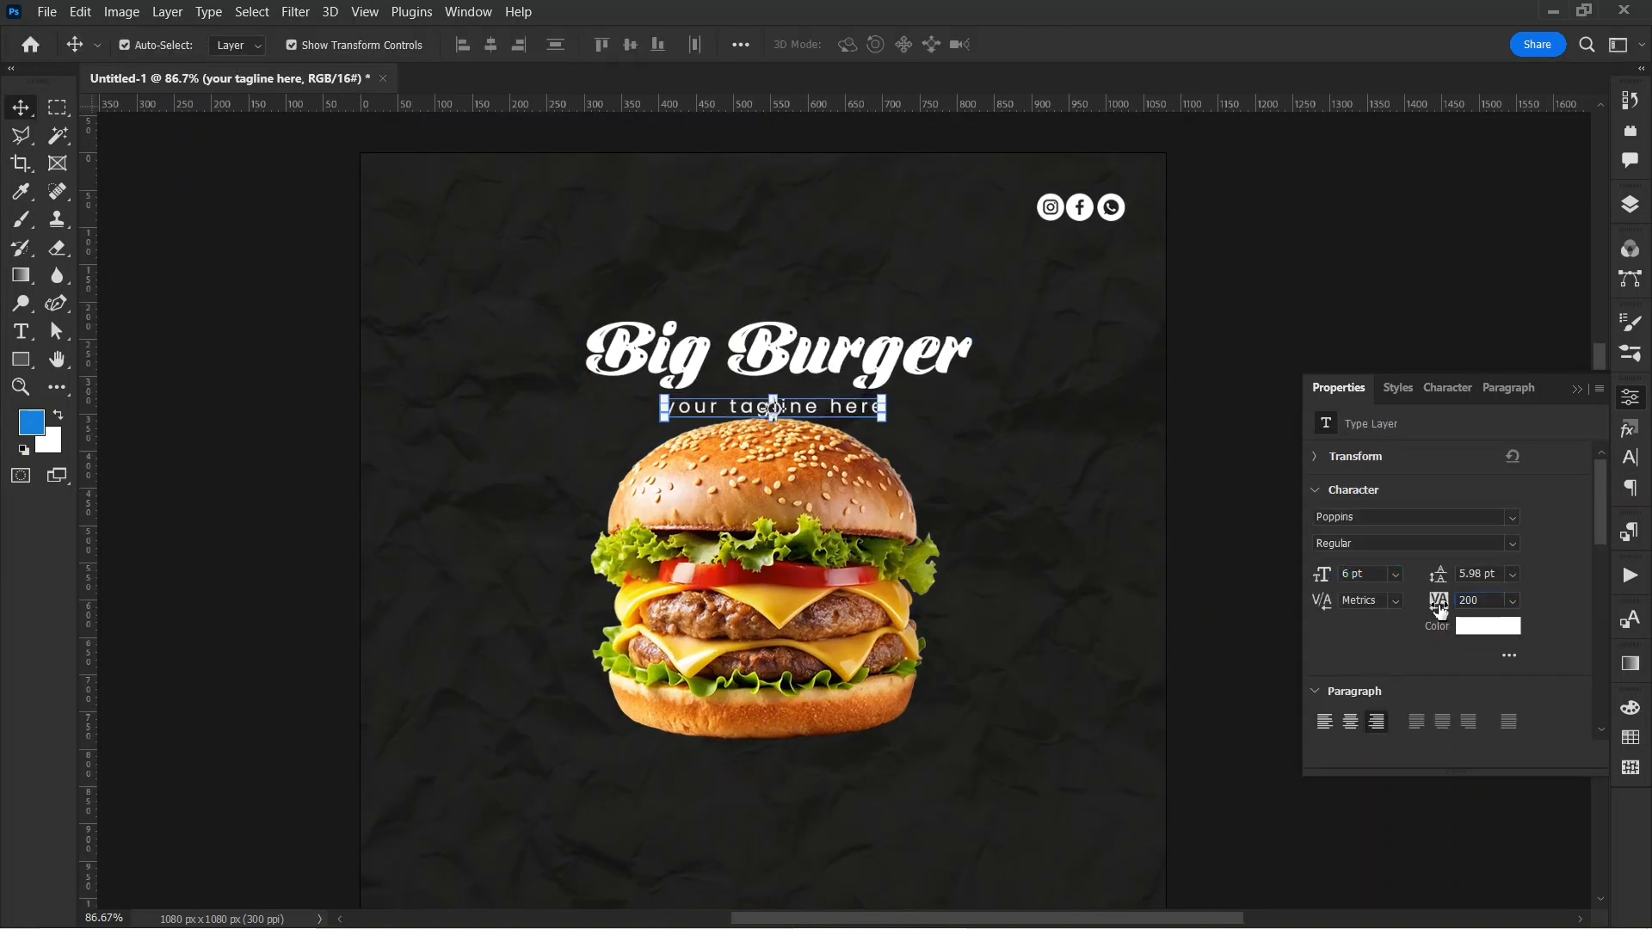
- Duplicate the tagline above the title and change the copy's text to "- BEST DEAL -"
drag(813, 402, 809, 262)
double_click(808, 263)
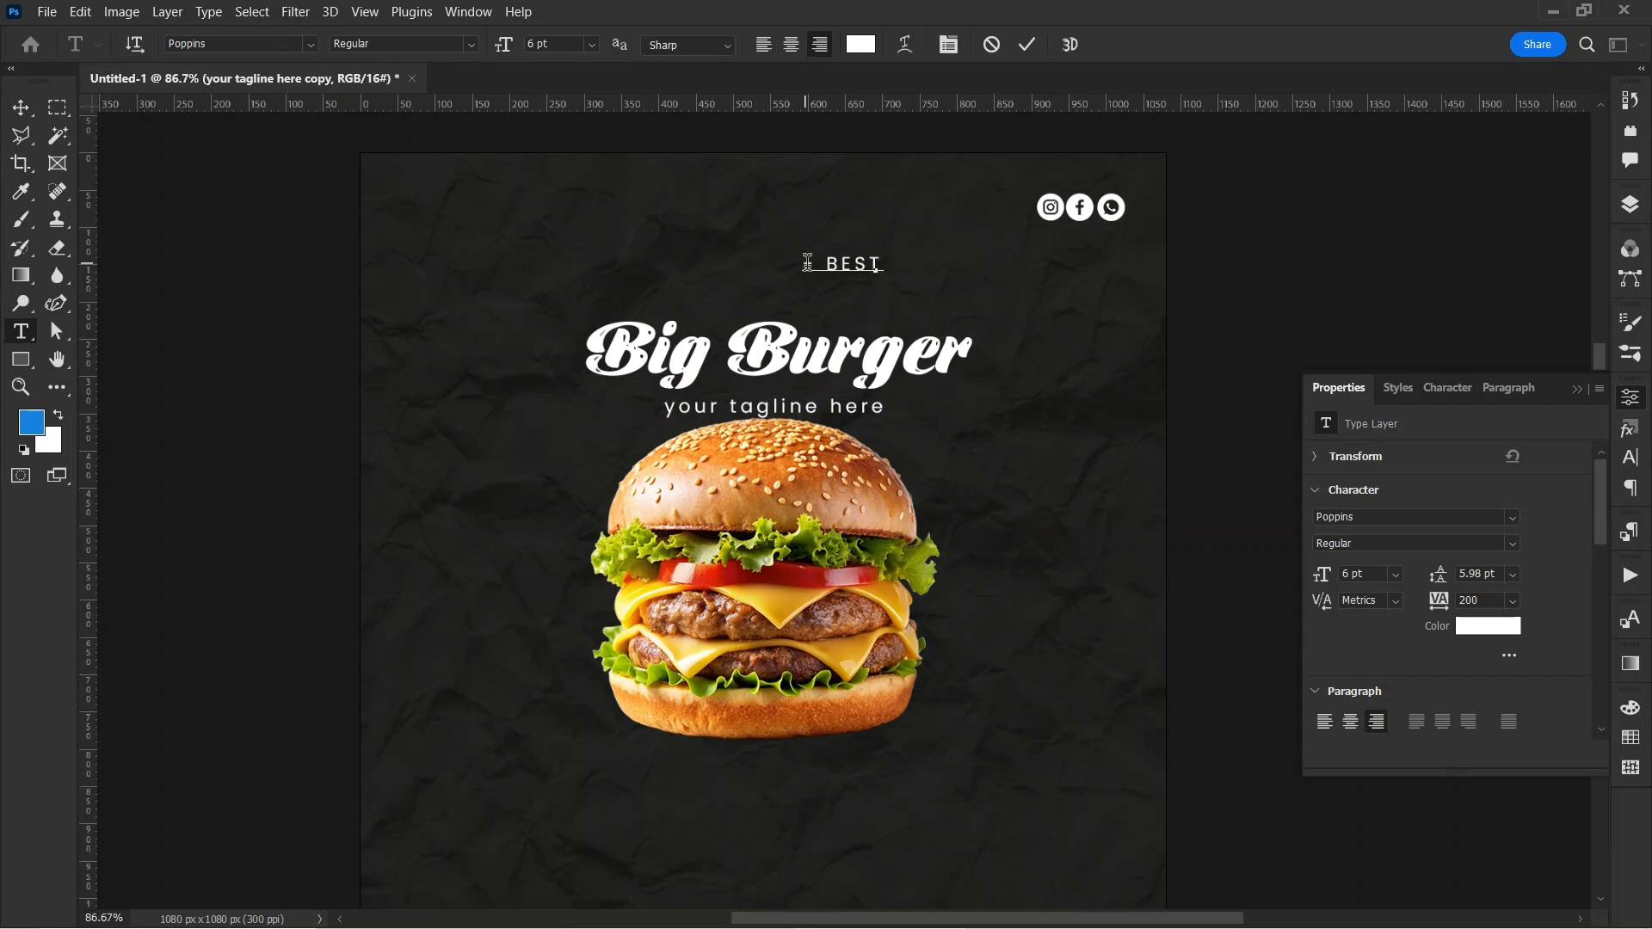
click(21, 107)
- Set the "- BEST DEAL -" text to Poppins SemiBold, then enlarge and center it just above the title
click(1512, 518)
click(1276, 57)
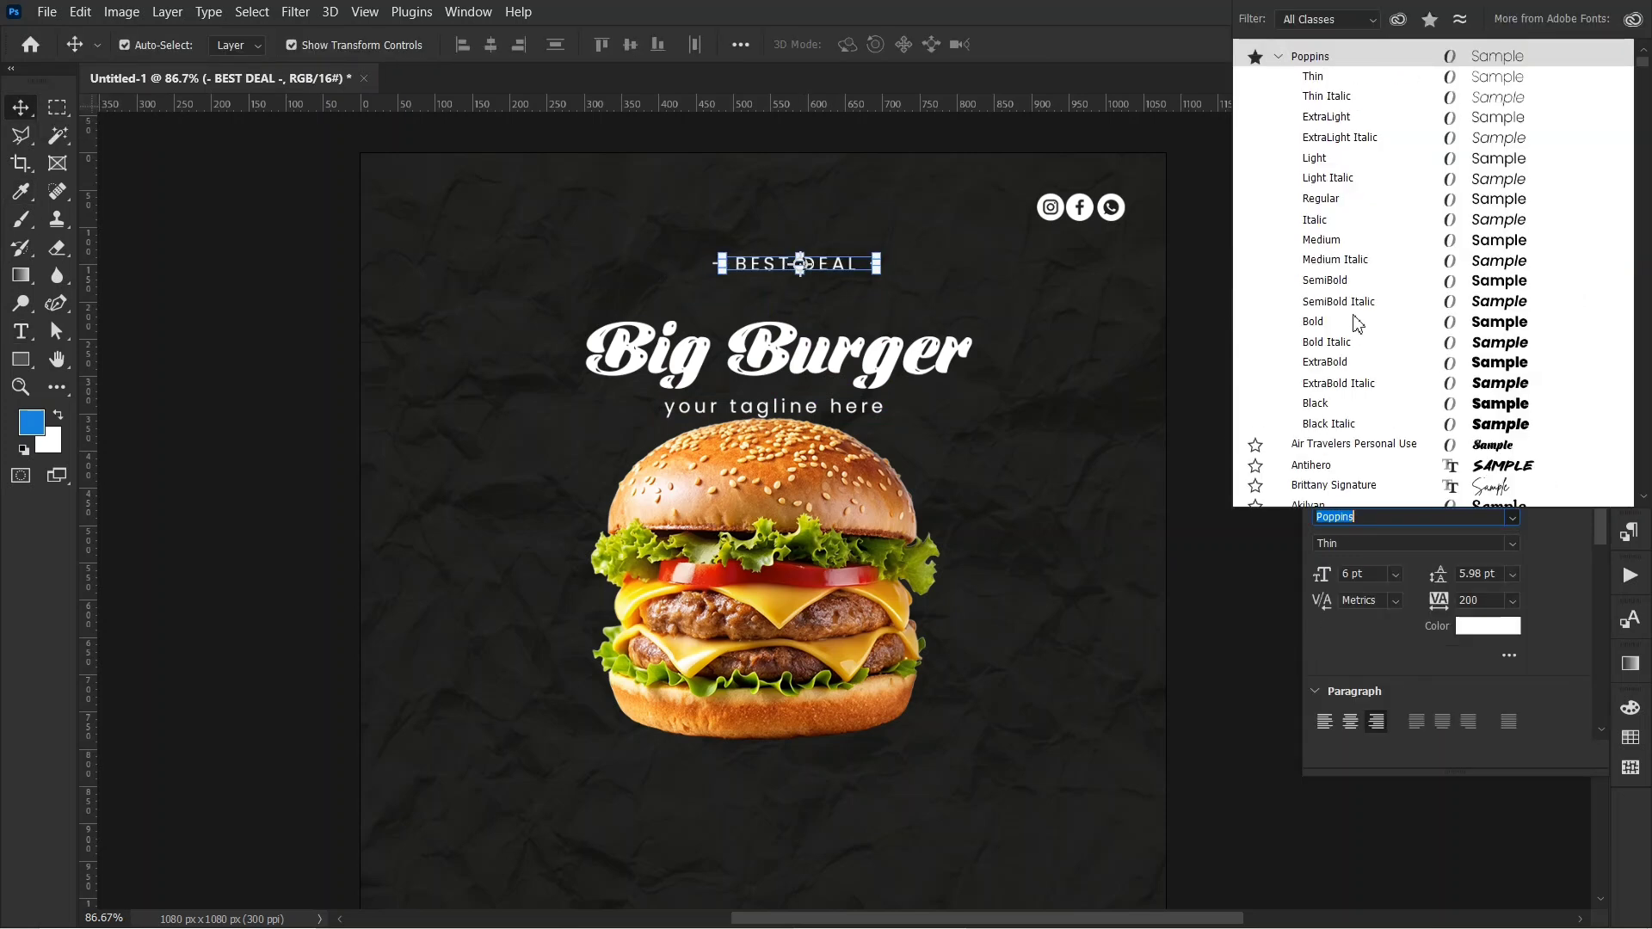
click(1478, 278)
drag(819, 266, 807, 294)
drag(876, 306, 859, 285)
key(Return)
- Convert the "- BEST DEAL -" text layer to a smart object
click(1630, 205)
right_click(1462, 332)
click(1212, 308)
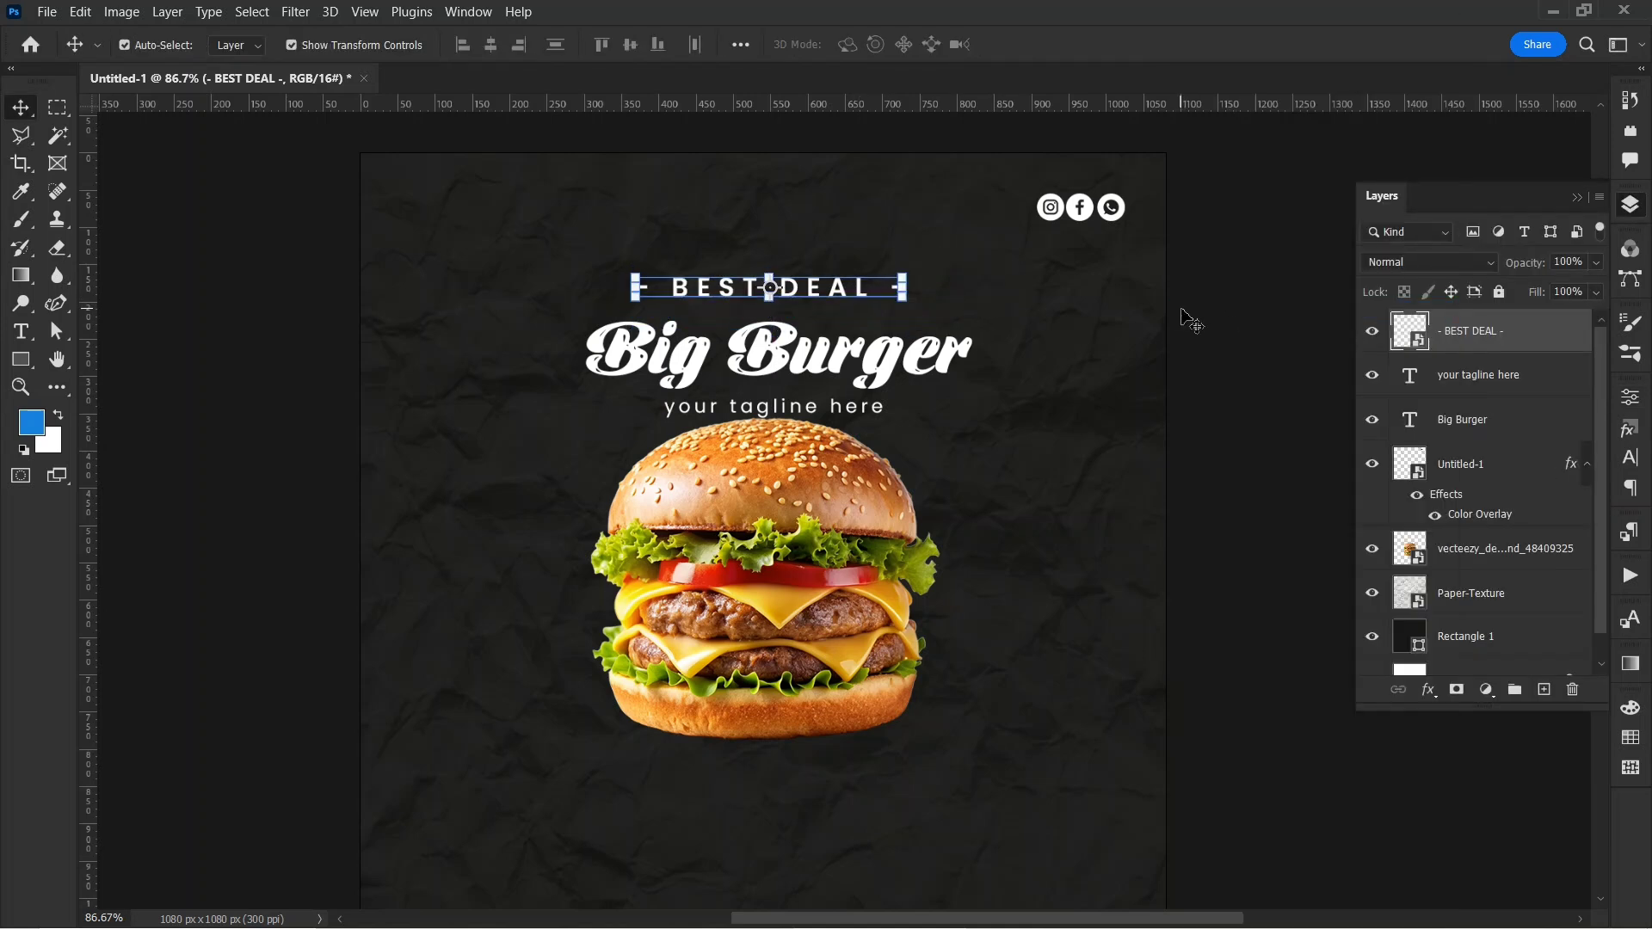
- Warp the "- BEST DEAL -" layer into an upward arch over the title
key(ctrl+t)
click(963, 44)
click(525, 44)
click(516, 92)
drag(787, 233, 702, 266)
click(1065, 44)
click(1205, 327)
- Place the red bell pepper image as an embedded object, scale it down and position it beside the burger's right side
scroll(686, 300, down, 4)
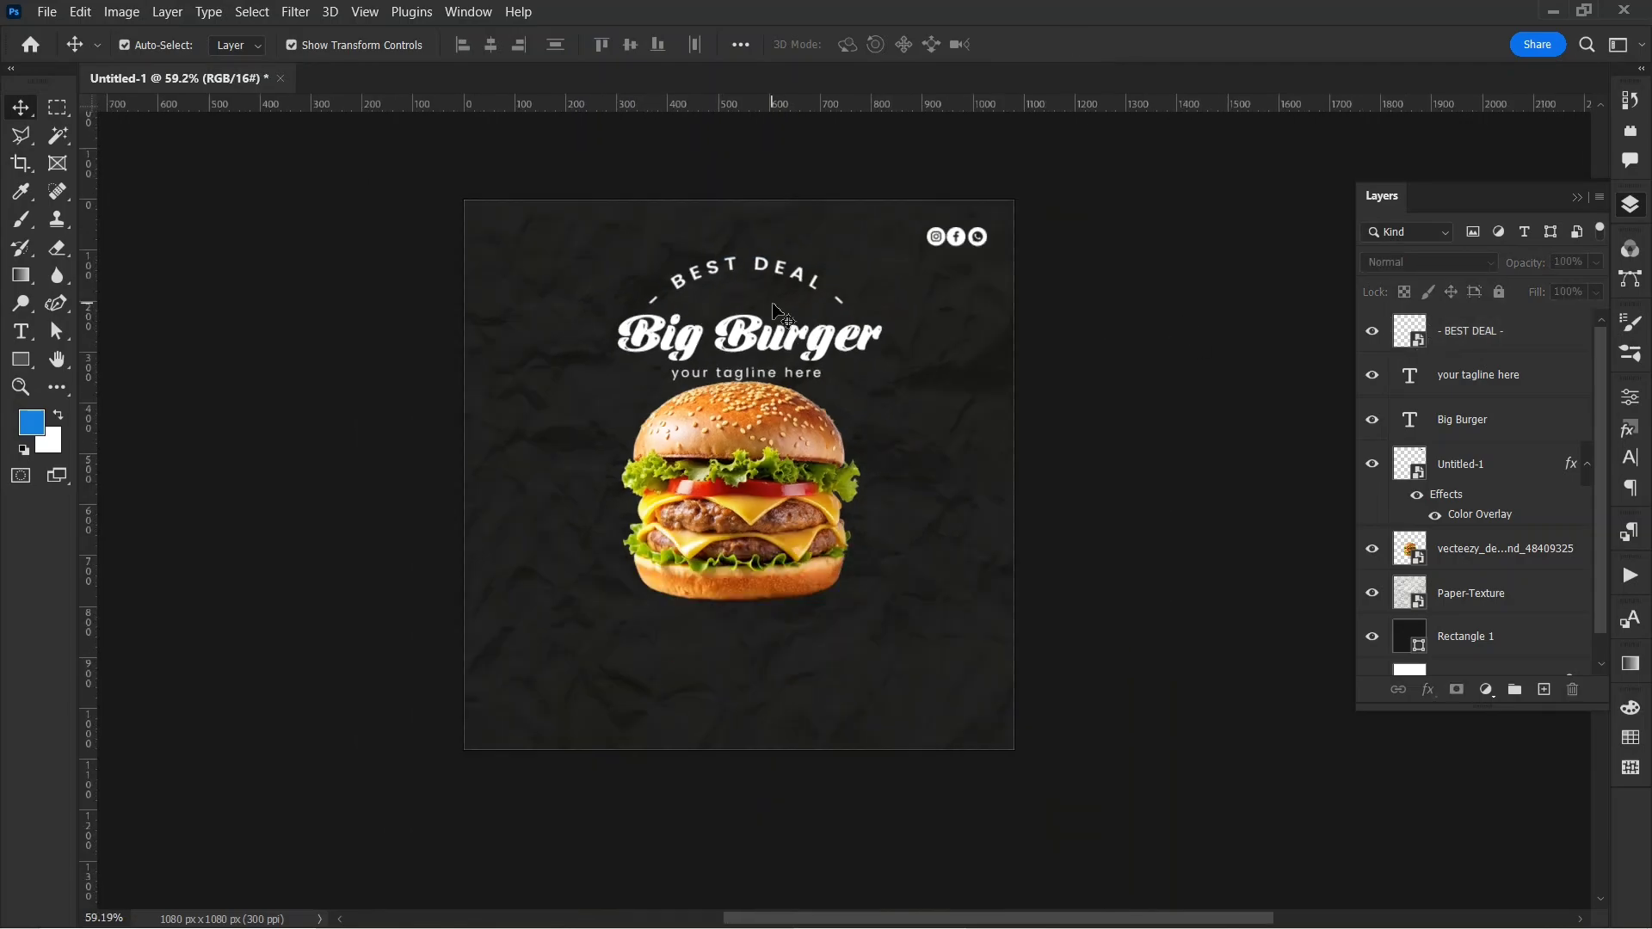
click(47, 12)
click(101, 397)
double_click(971, 230)
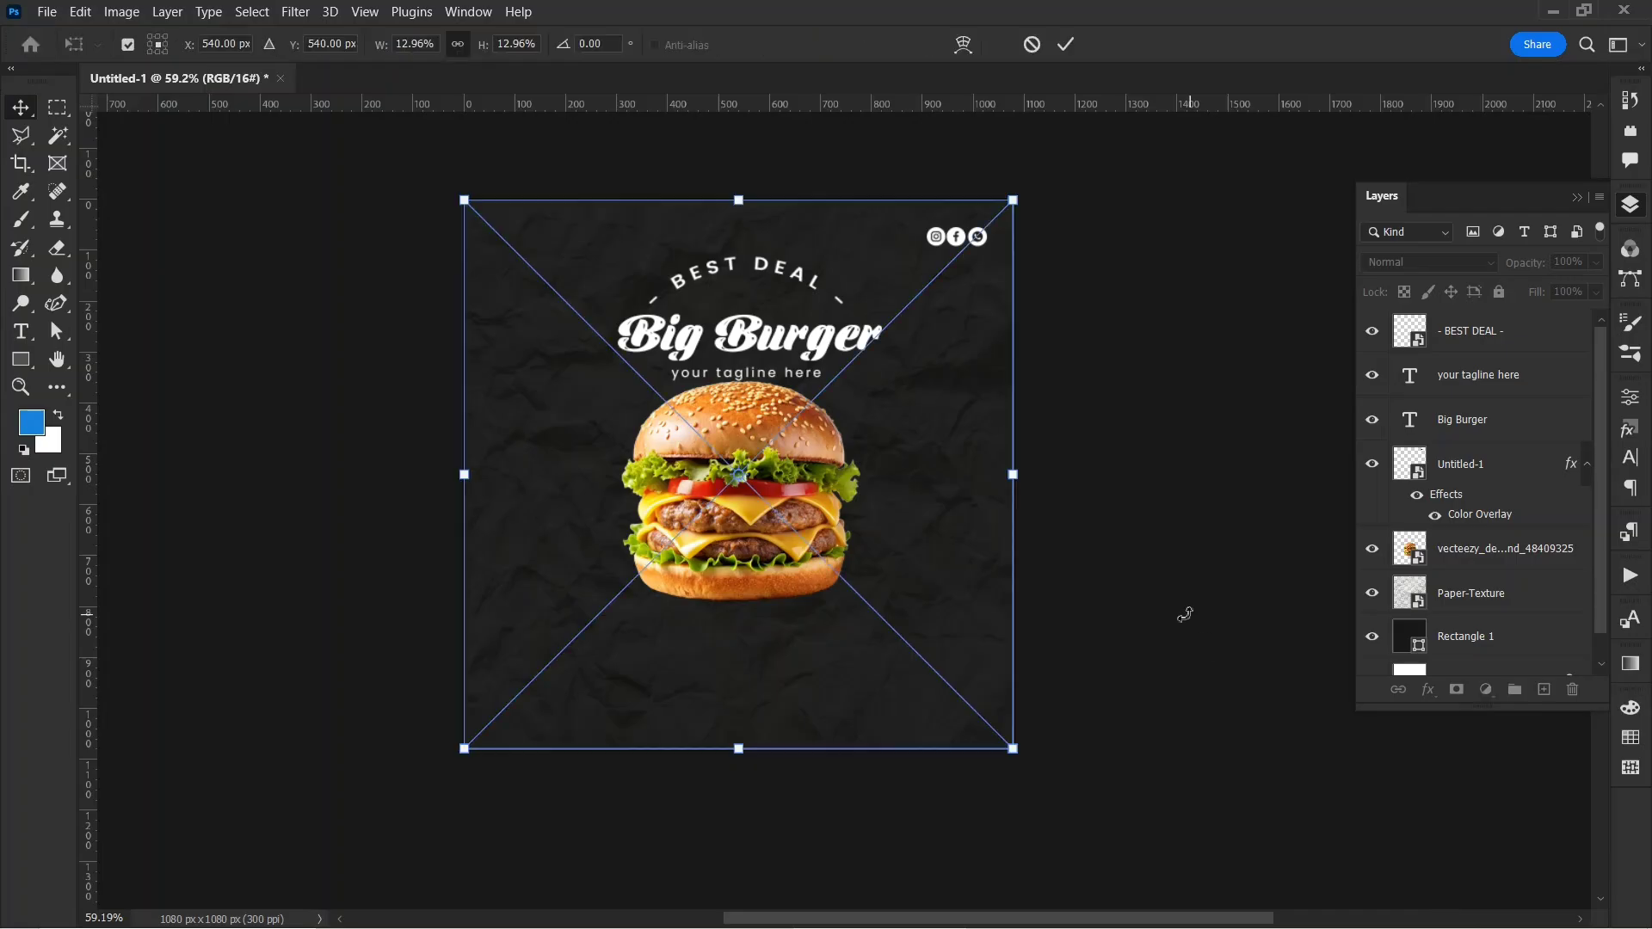
drag(464, 202, 882, 548)
drag(928, 674, 911, 402)
drag(1034, 534, 987, 572)
drag(924, 465, 892, 450)
key(Return)
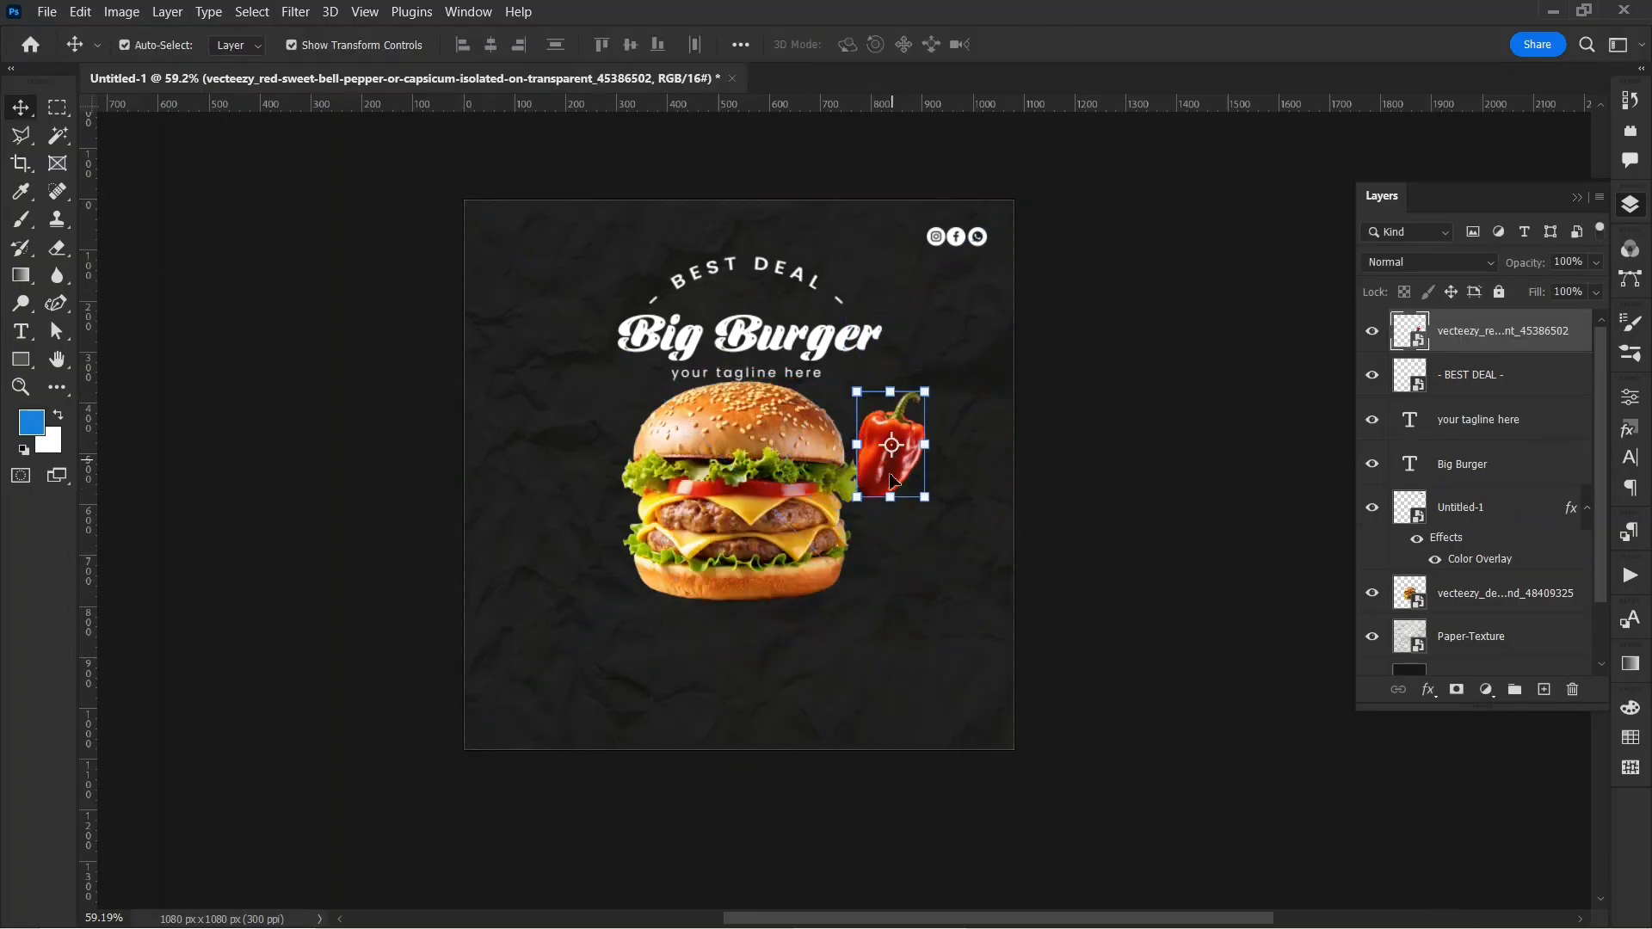
- Shrink the bell pepper further and move it away from the burger, slightly up and to the right
key(ctrl+t)
drag(854, 364, 940, 390)
key(Return)
drag(975, 469, 952, 420)
- Apply a Gaussian Blur filter to the bell pepper layer
click(295, 12)
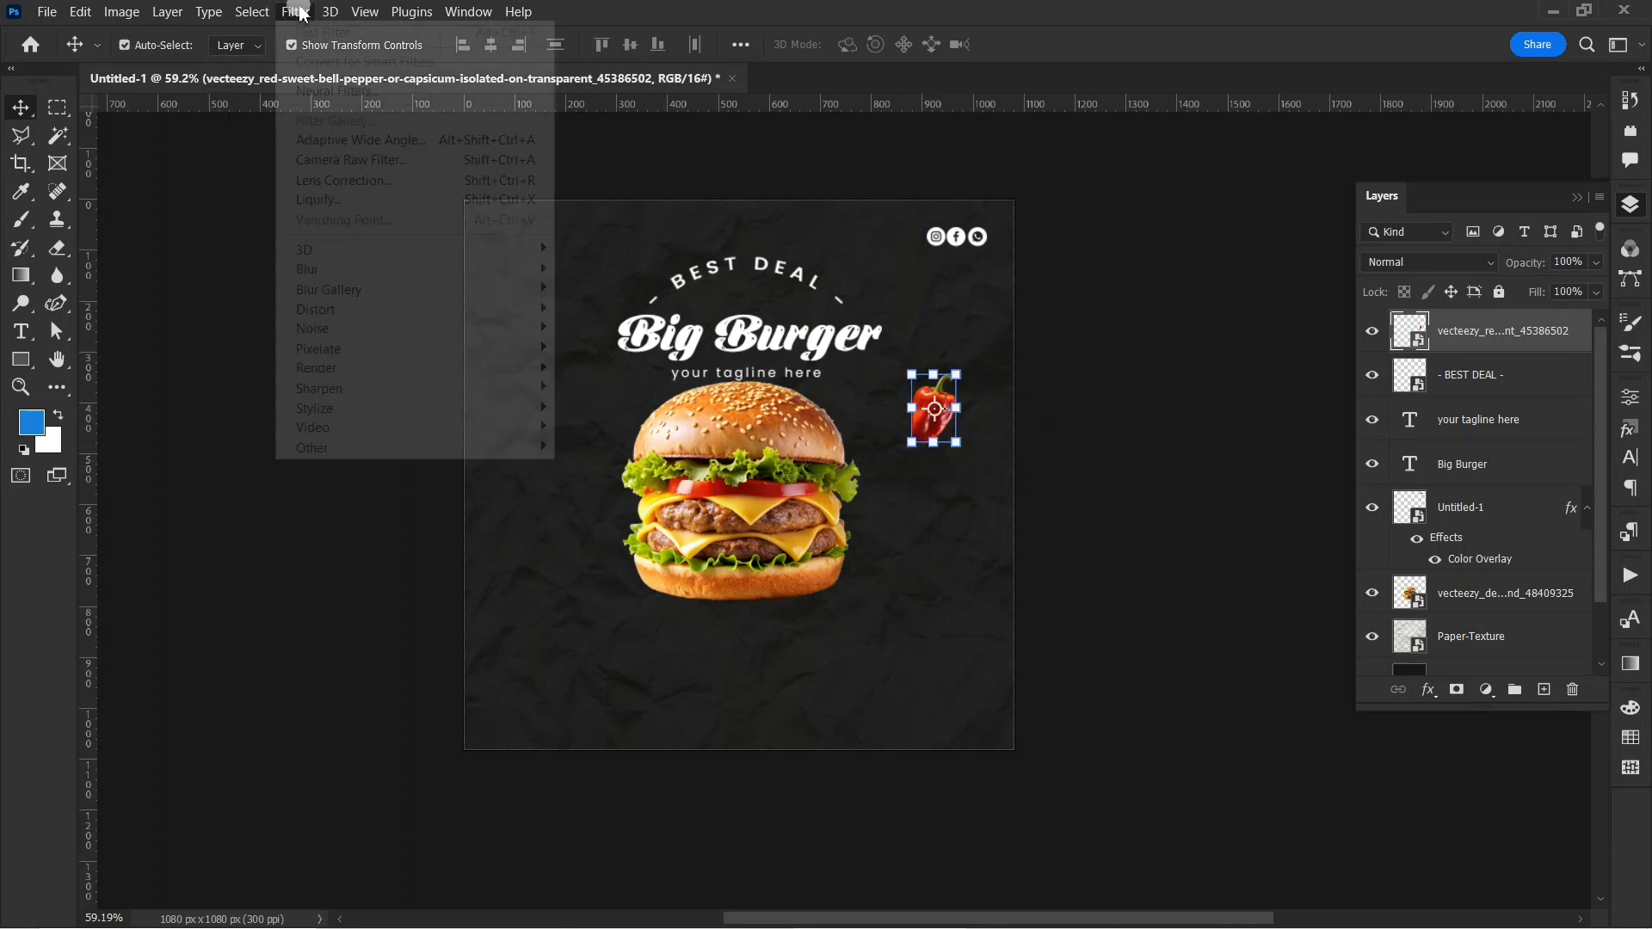
mouse_move(345, 266)
click(611, 353)
click(1268, 209)
- Draw a paragraph text box filled with lorem ipsum text below the burger
scroll(731, 656, up, 1)
key(t)
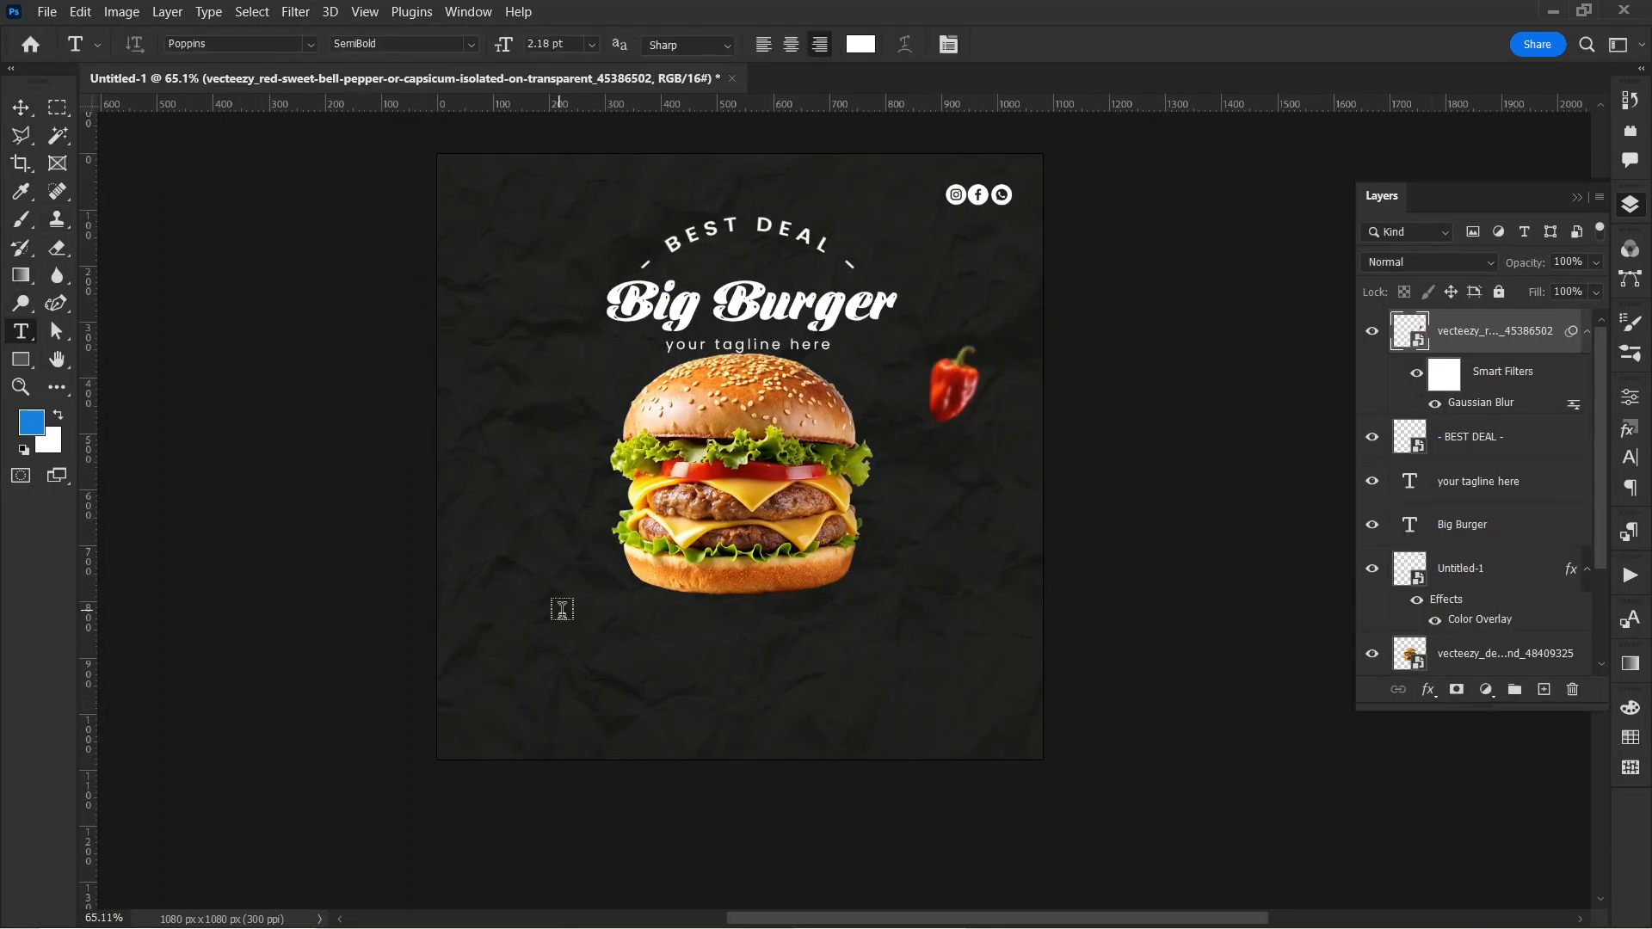
drag(933, 679, 933, 679)
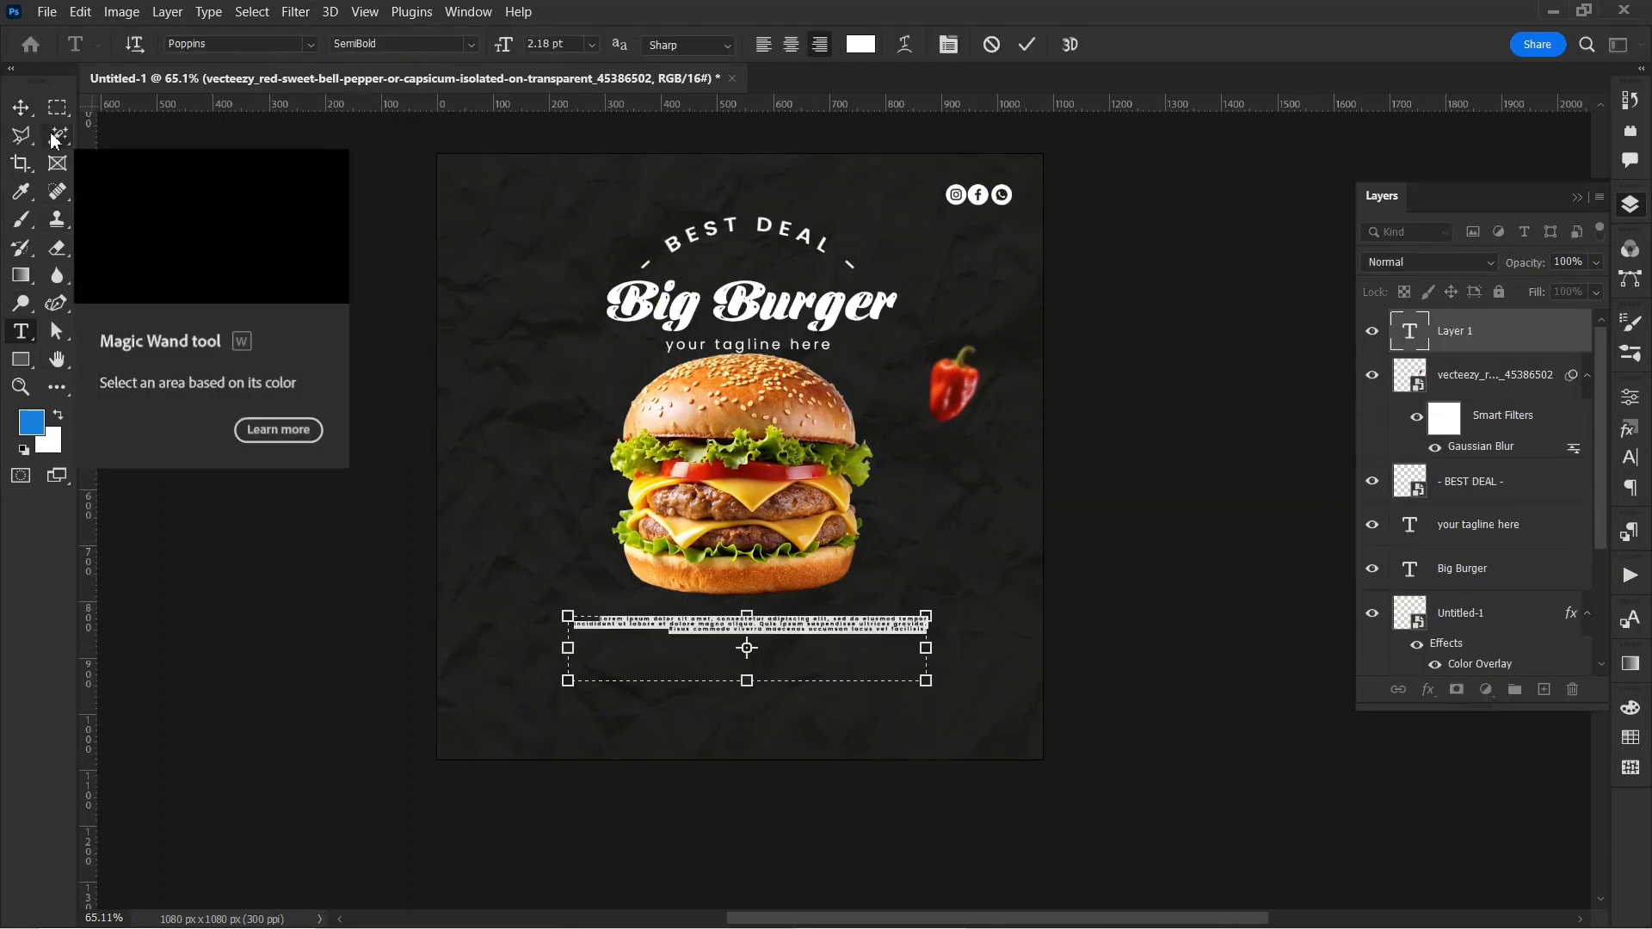
- Set the lorem ipsum paragraph to 4 pt, increase its leading and center-align it
click(1631, 396)
drag(1336, 578, 1336, 579)
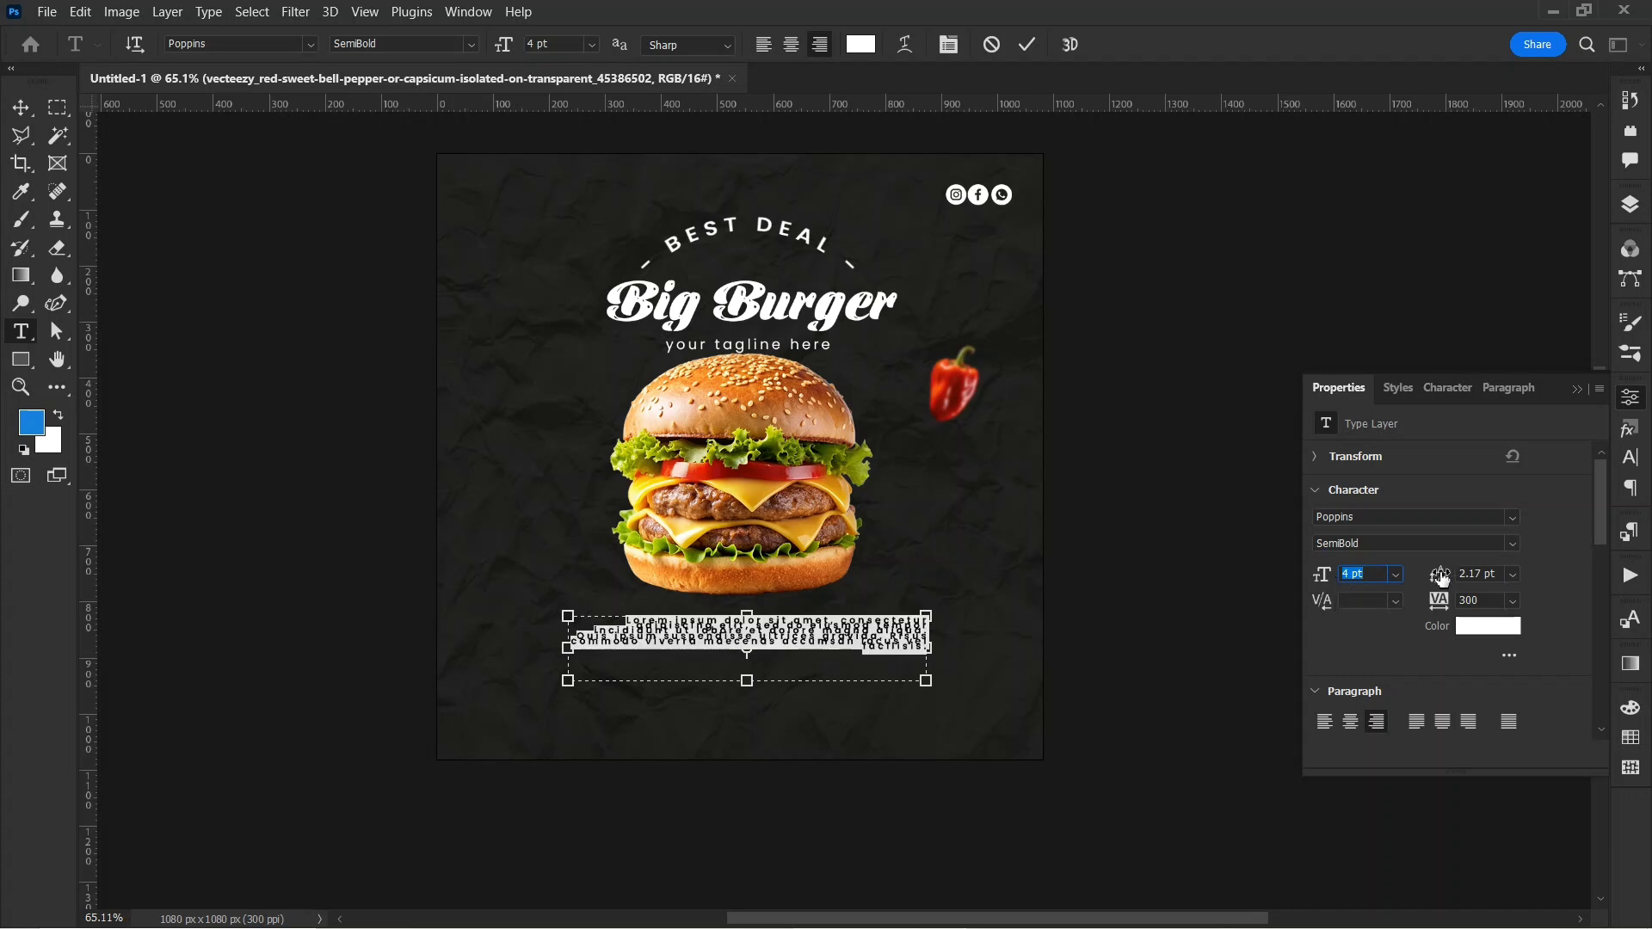
drag(1435, 573, 1447, 568)
click(1347, 722)
click(20, 108)
click(361, 413)
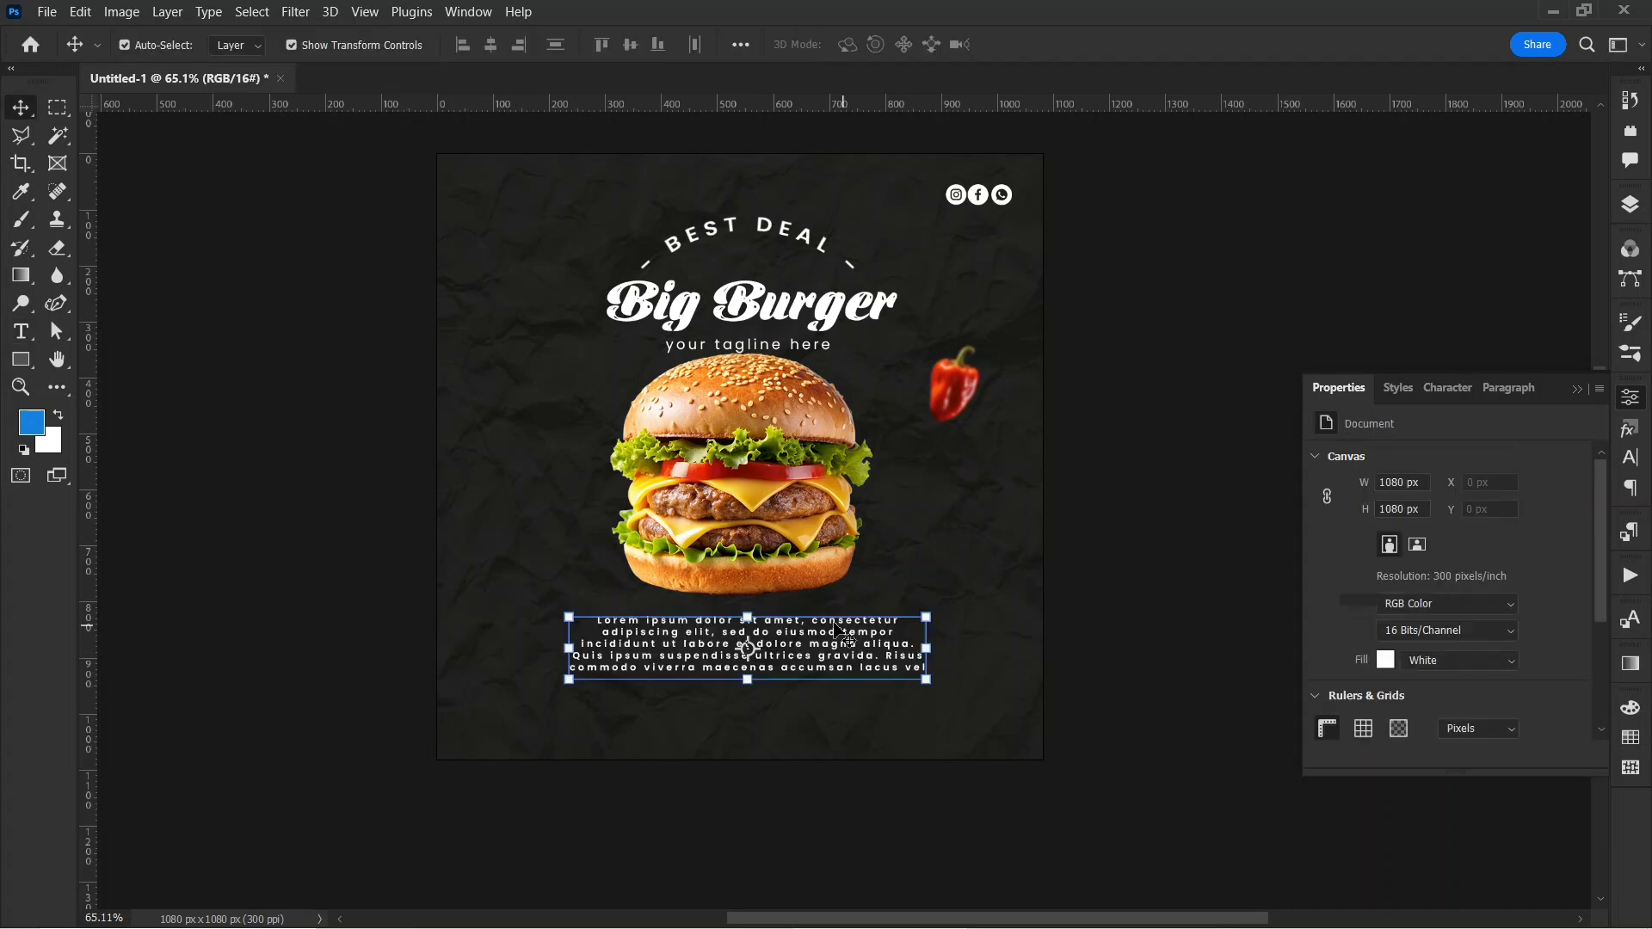
- Squash the lorem ipsum paragraph's height to about 87%
double_click(822, 636)
click(20, 107)
drag(747, 681, 747, 670)
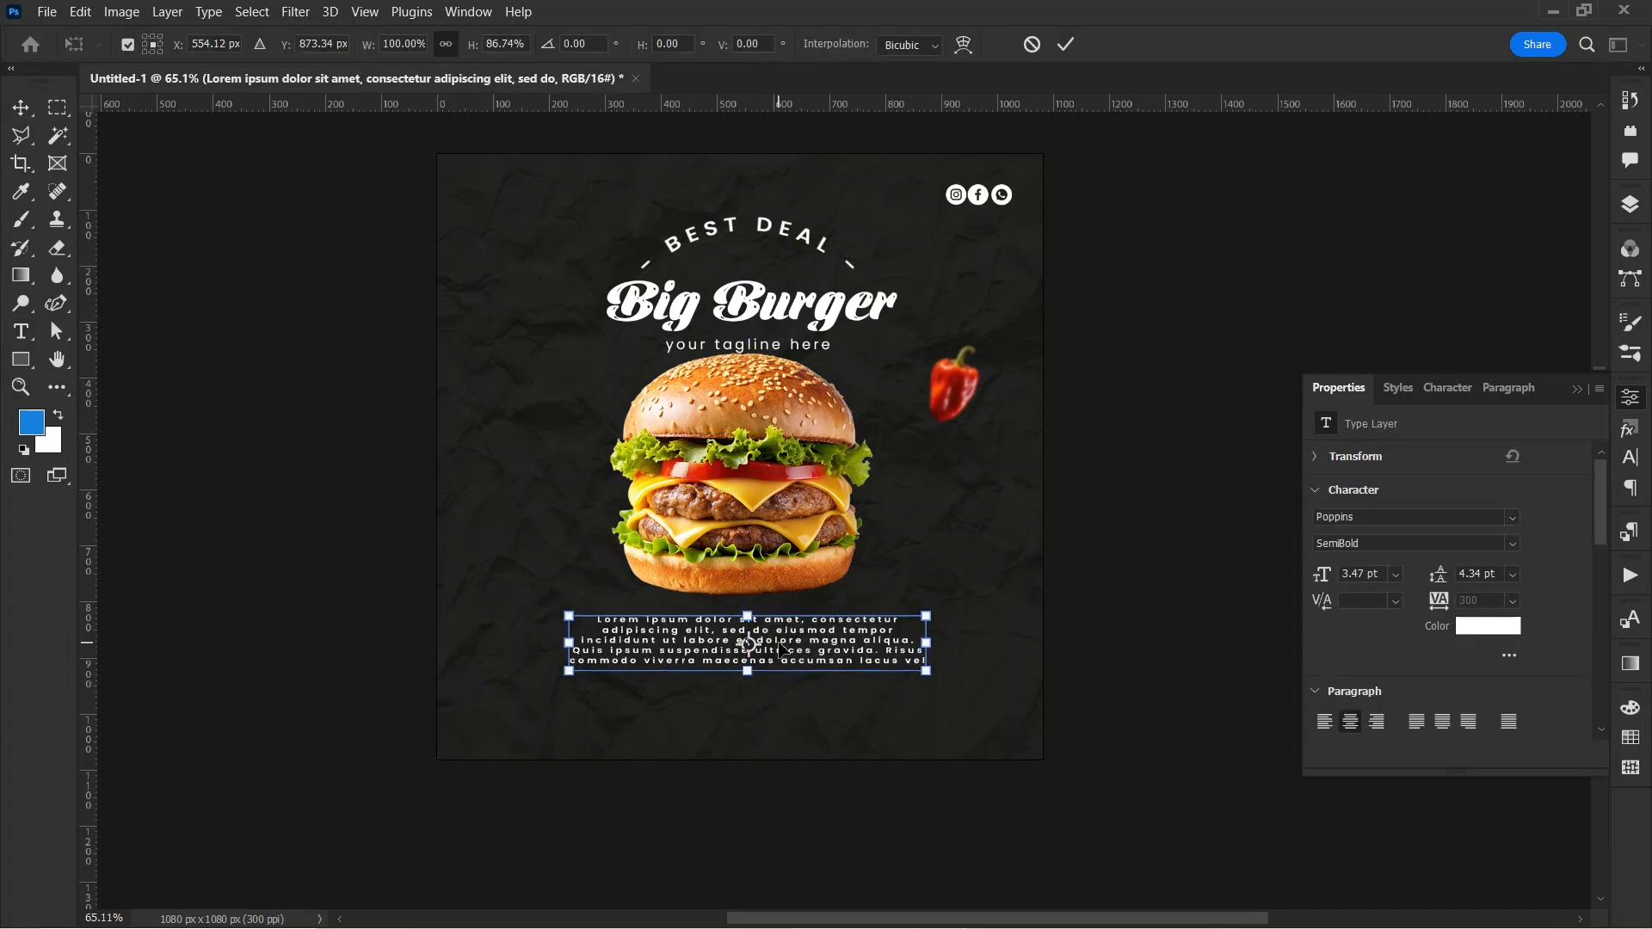
- Enlarge the burger image to about 597 px wide
click(842, 523)
drag(882, 616, 920, 656)
click(1091, 723)
- Move the paragraph down below the burger and shift the burger about 7 px left to align it with the text
scroll(758, 681, up, 4)
drag(772, 657, 773, 719)
click(740, 387)
drag(516, 663, 497, 663)
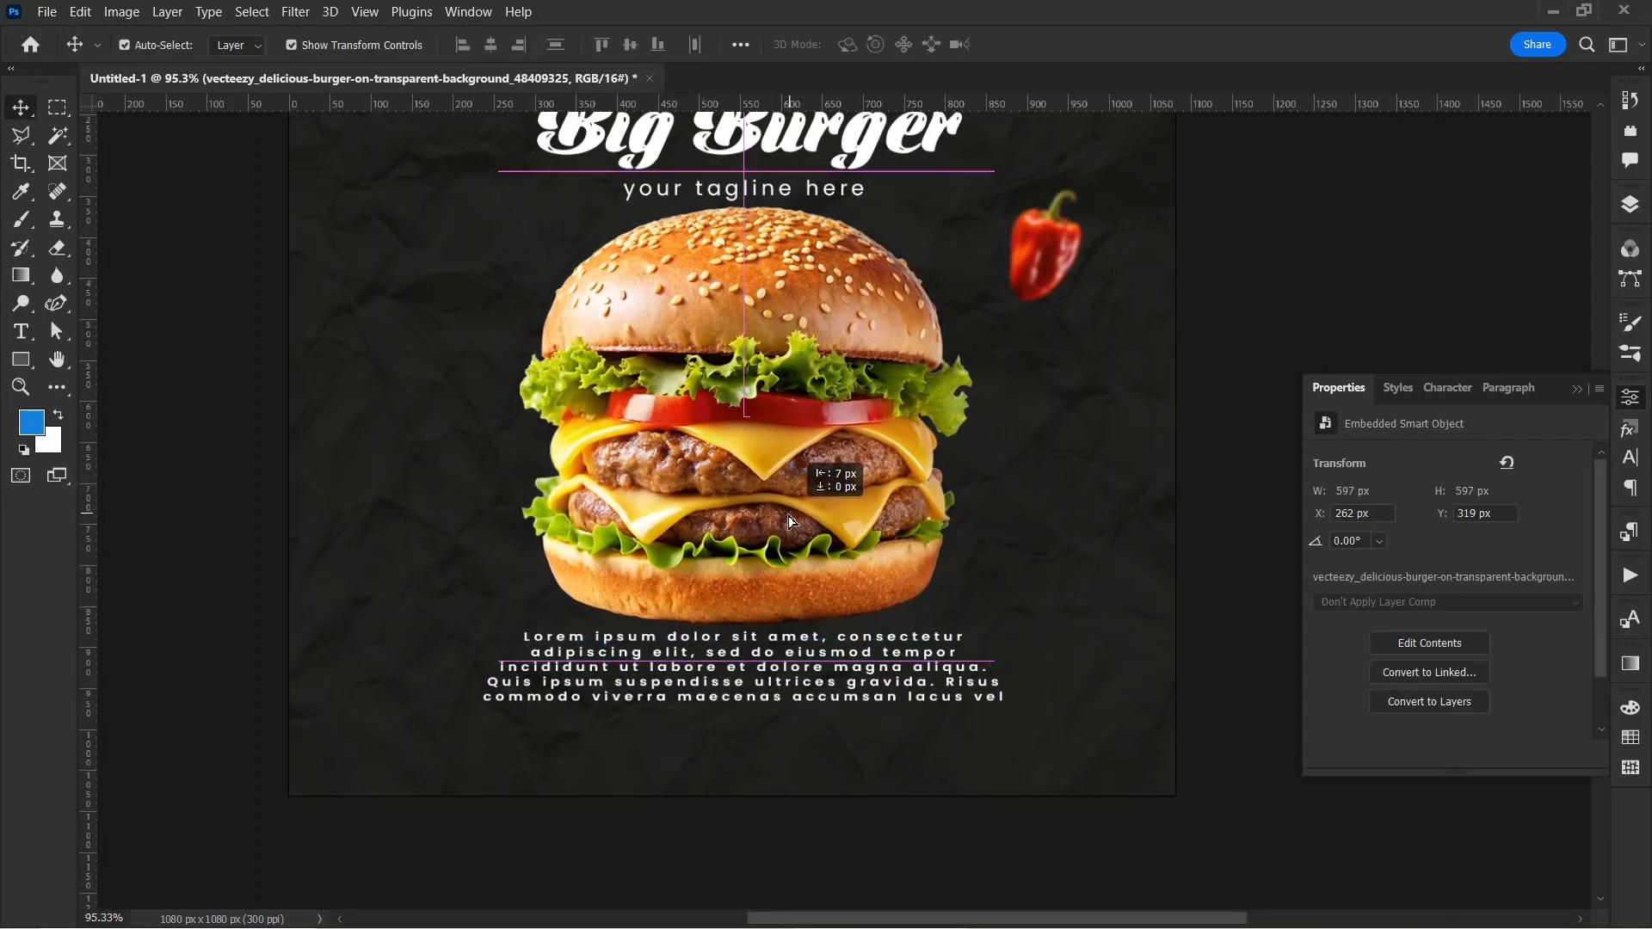
click(1221, 467)
- Draw a 195 × 32 px rectangle below the paragraph's left side with no fill and a 2 px white stroke
scroll(564, 766, up, 2)
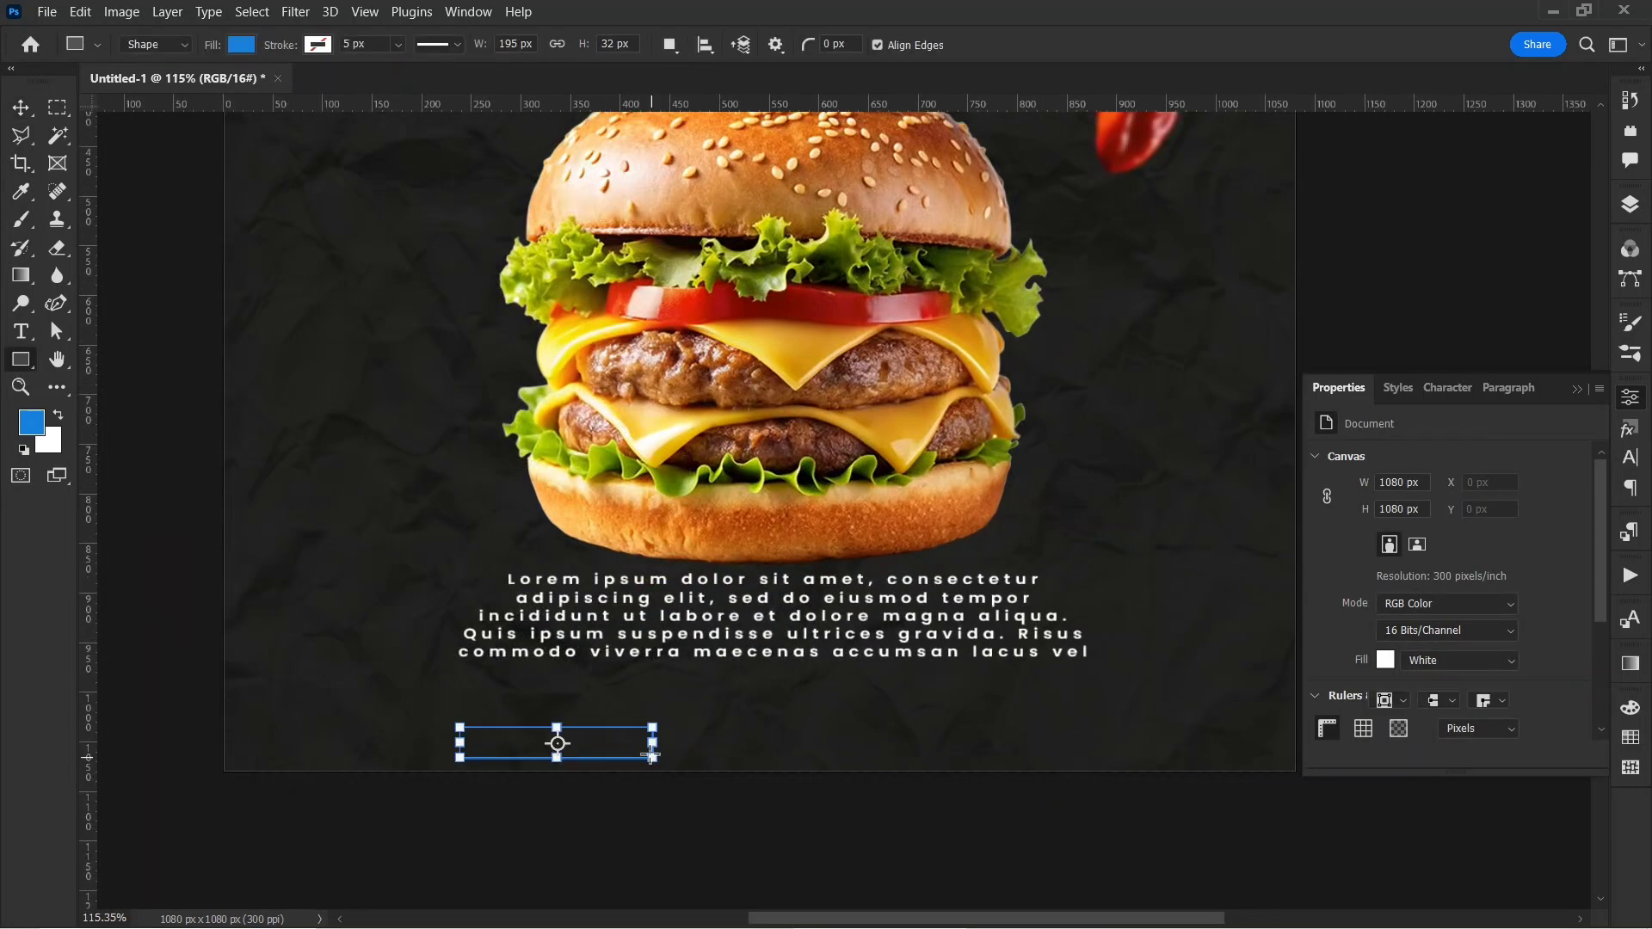
key(v)
click(1377, 613)
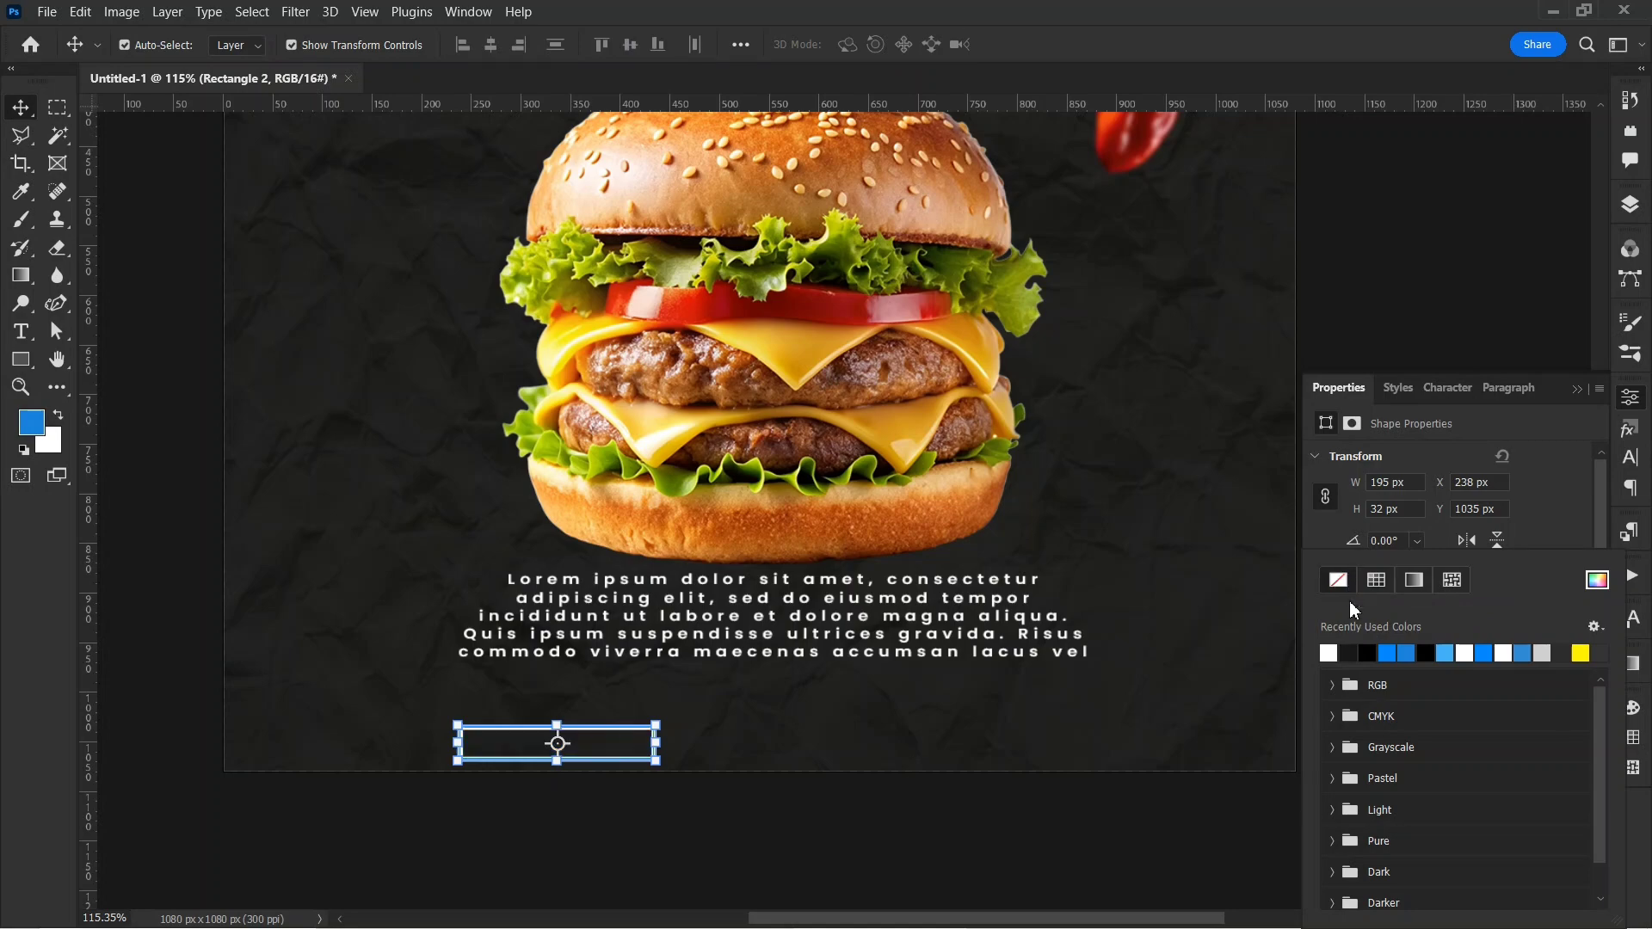
scroll(915, 745, up, 3)
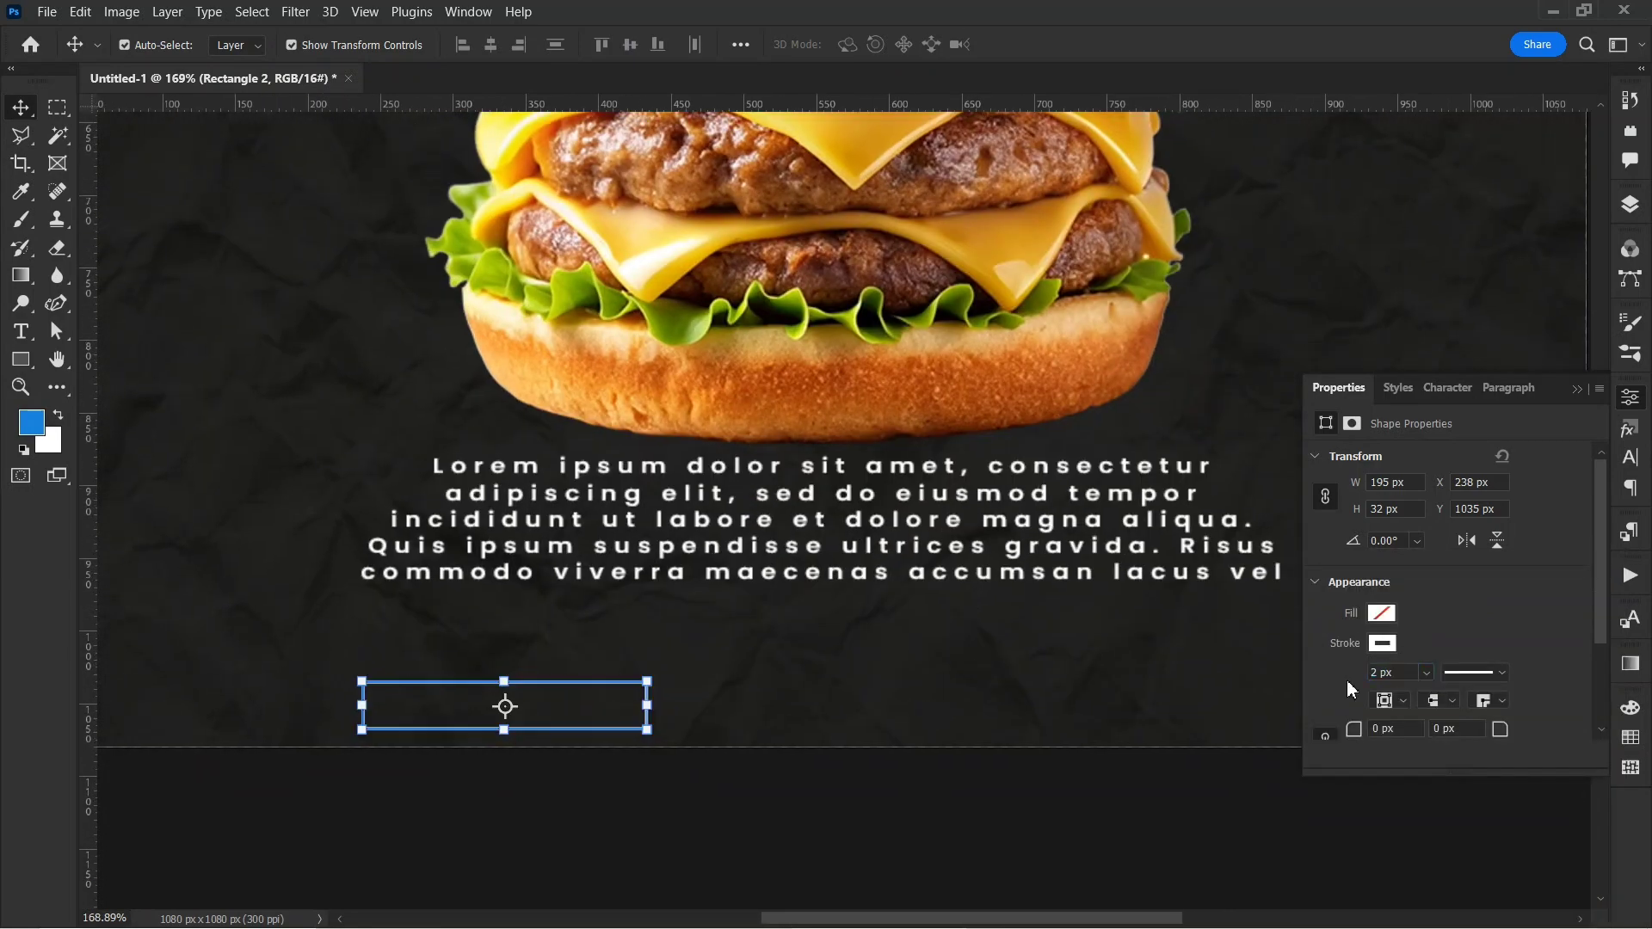
- Fully round the outlined rectangle's corners into a pill shape
scroll(396, 737, up, 4)
drag(369, 706, 399, 682)
- Duplicate the pill outline and narrow the copy to a short segment at the pill's left end
click(1630, 205)
key(ctrl+j)
drag(756, 692, 706, 696)
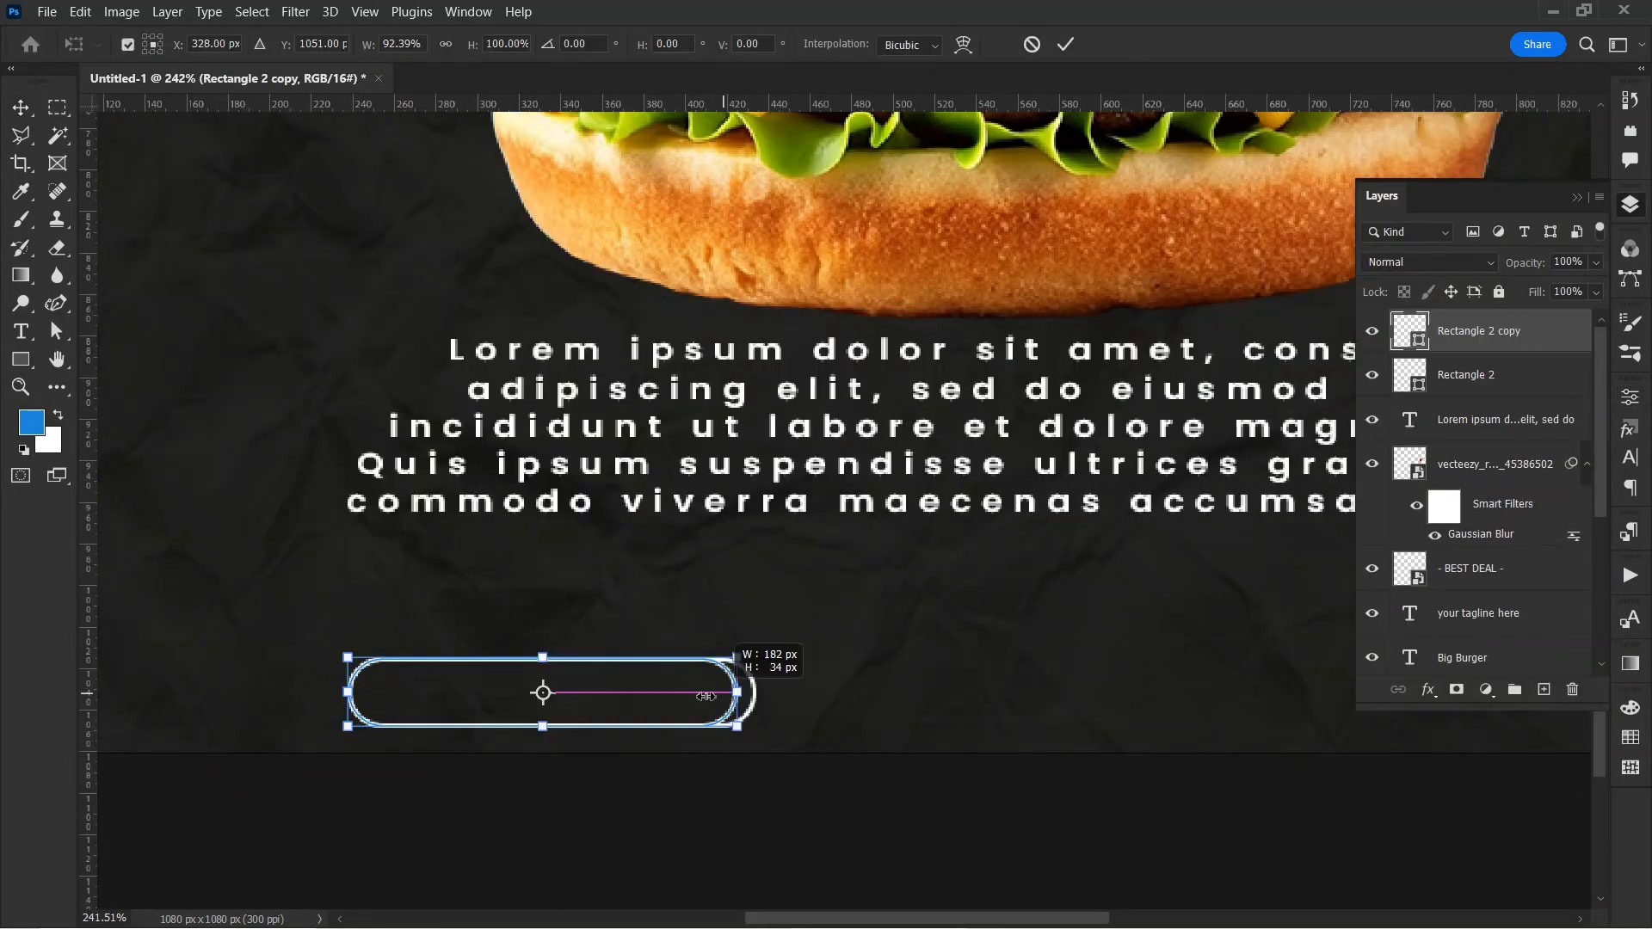
scroll(405, 713, up, 4)
drag(435, 723, 522, 737)
key(Return)
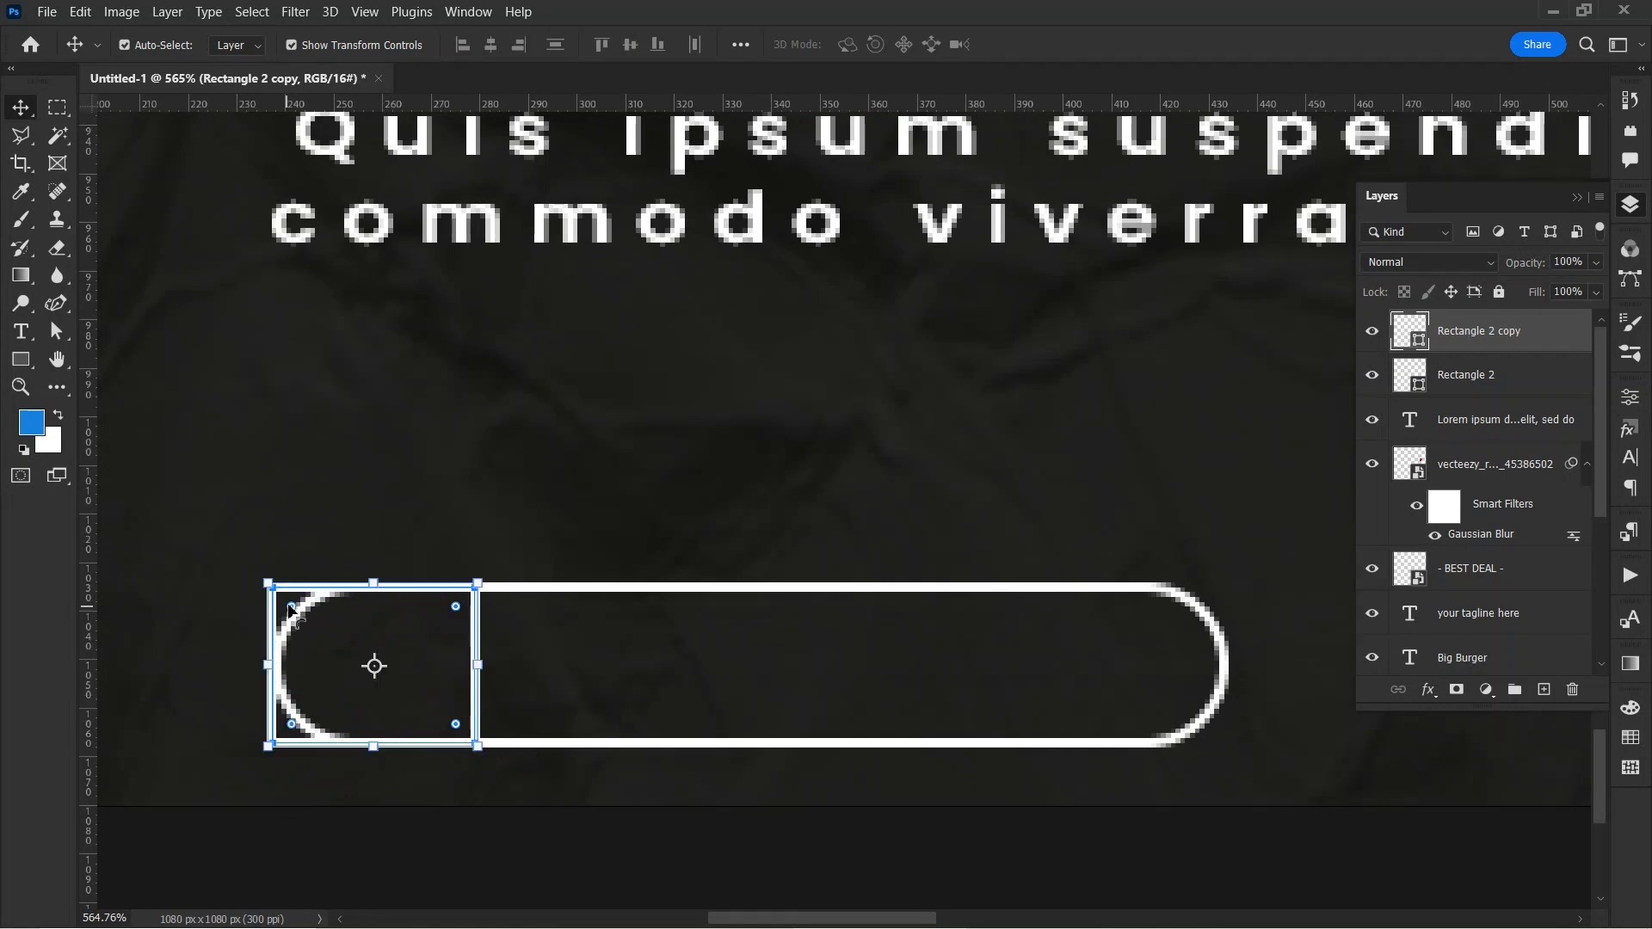
- Set the short segment's left corner radii to 16 px and keep its right corners at 1 px
click(1630, 396)
scroll(1466, 660, down, 2)
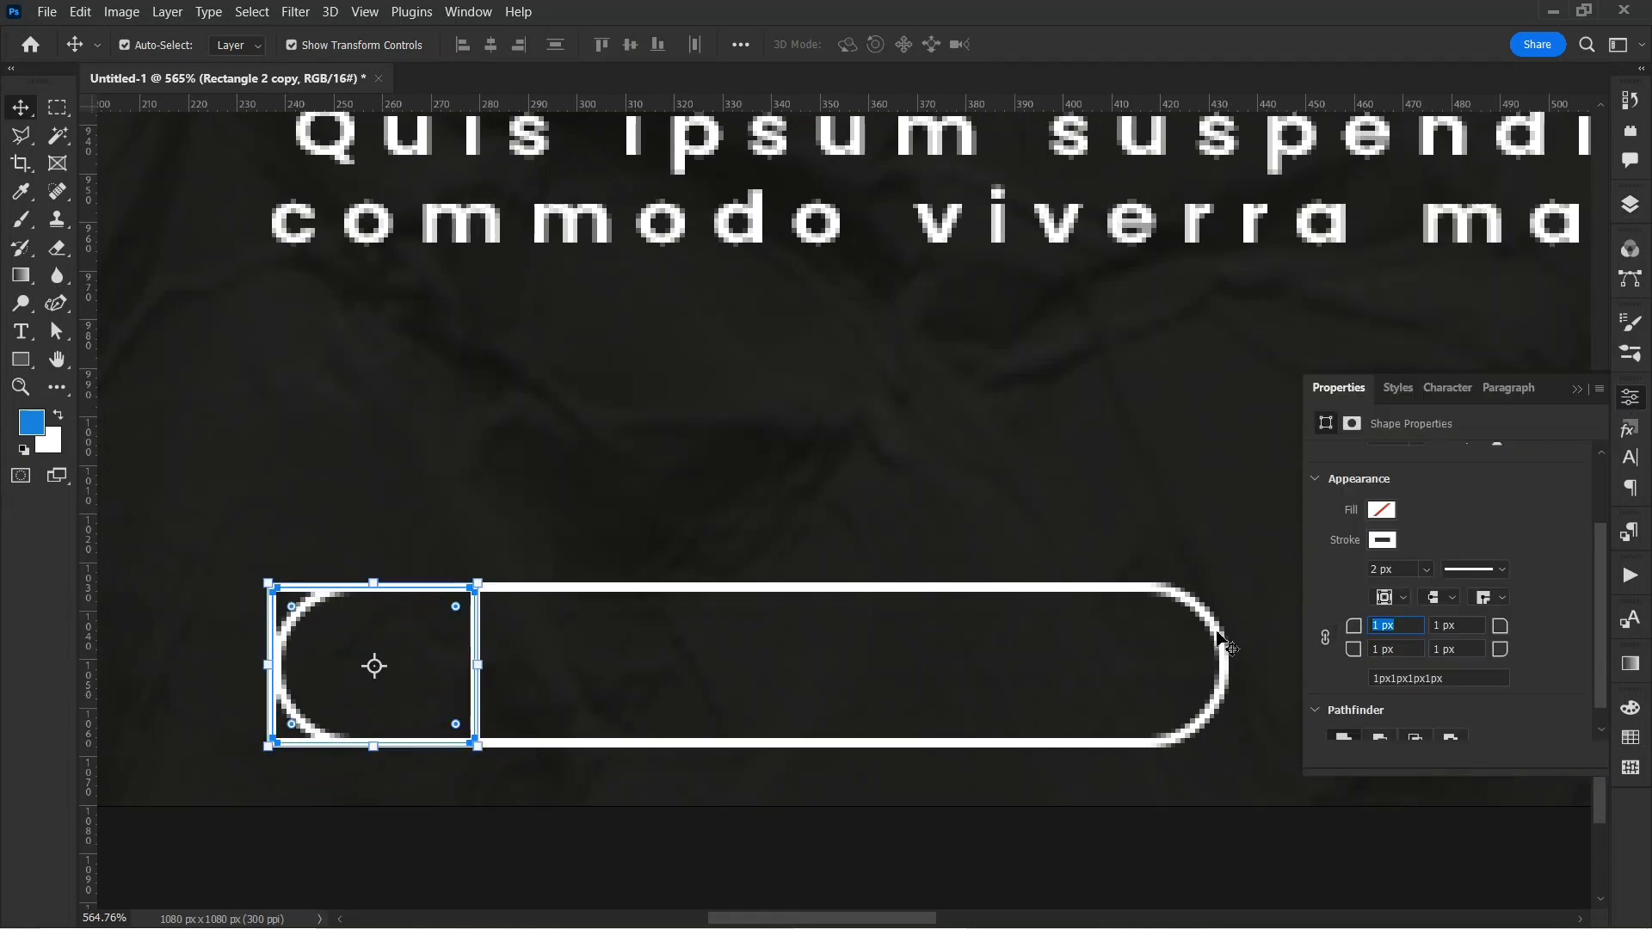
click(1218, 636)
click(277, 606)
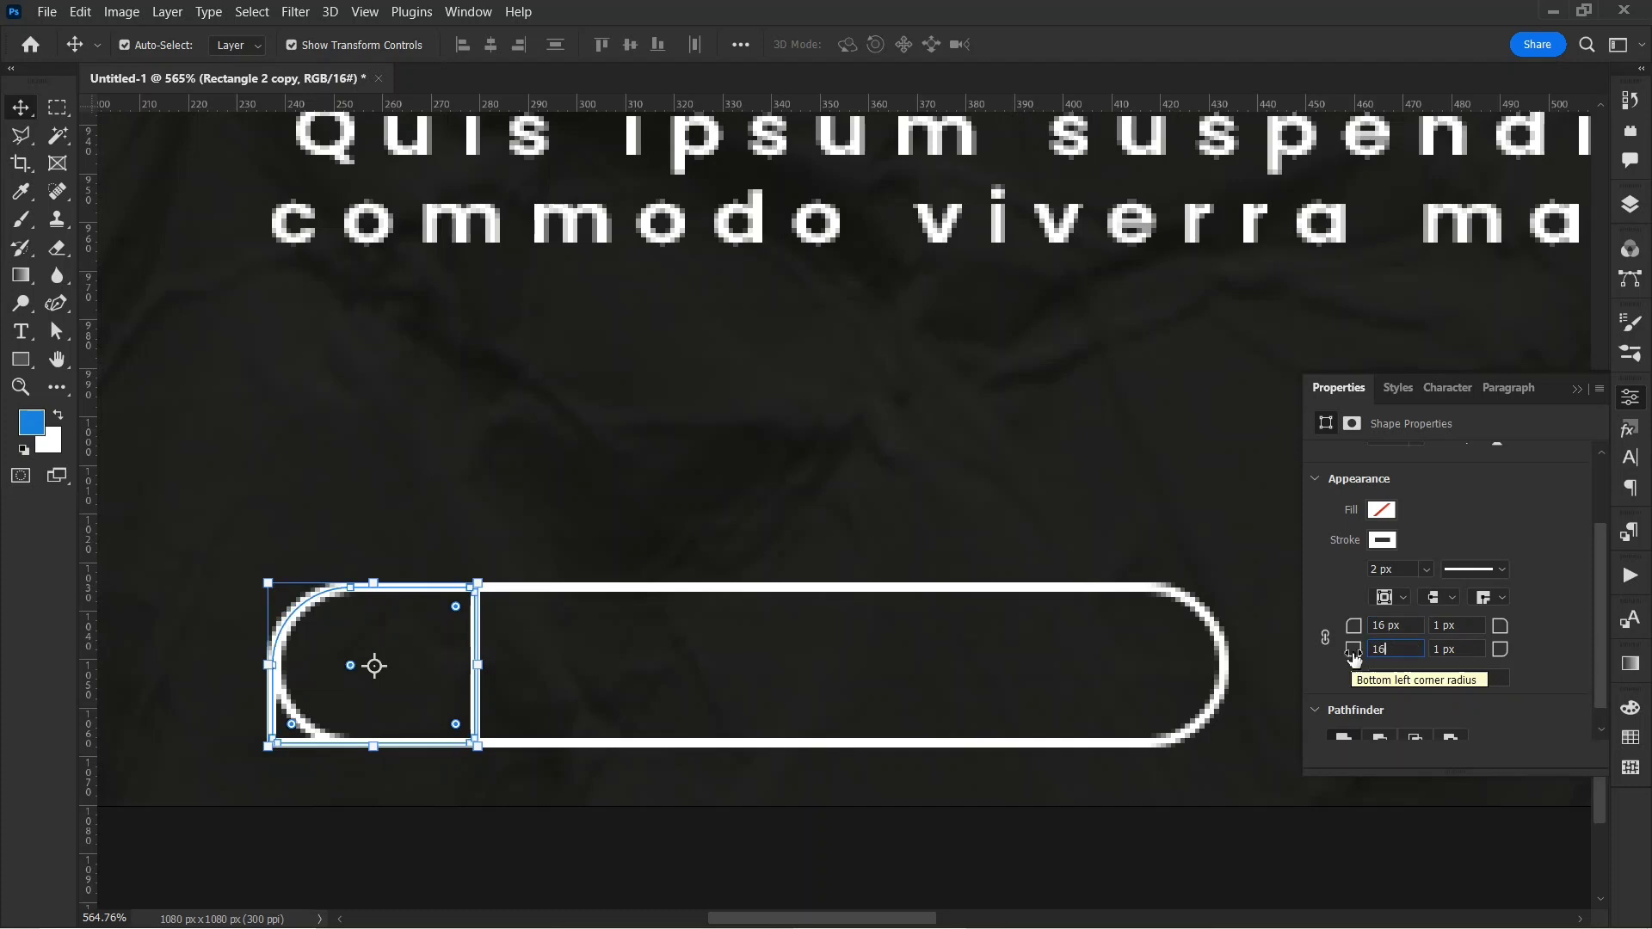
key(Return)
- Fill the short rounded segment at the pill's left end with solid amber yellow
click(1382, 509)
click(1330, 627)
click(1592, 627)
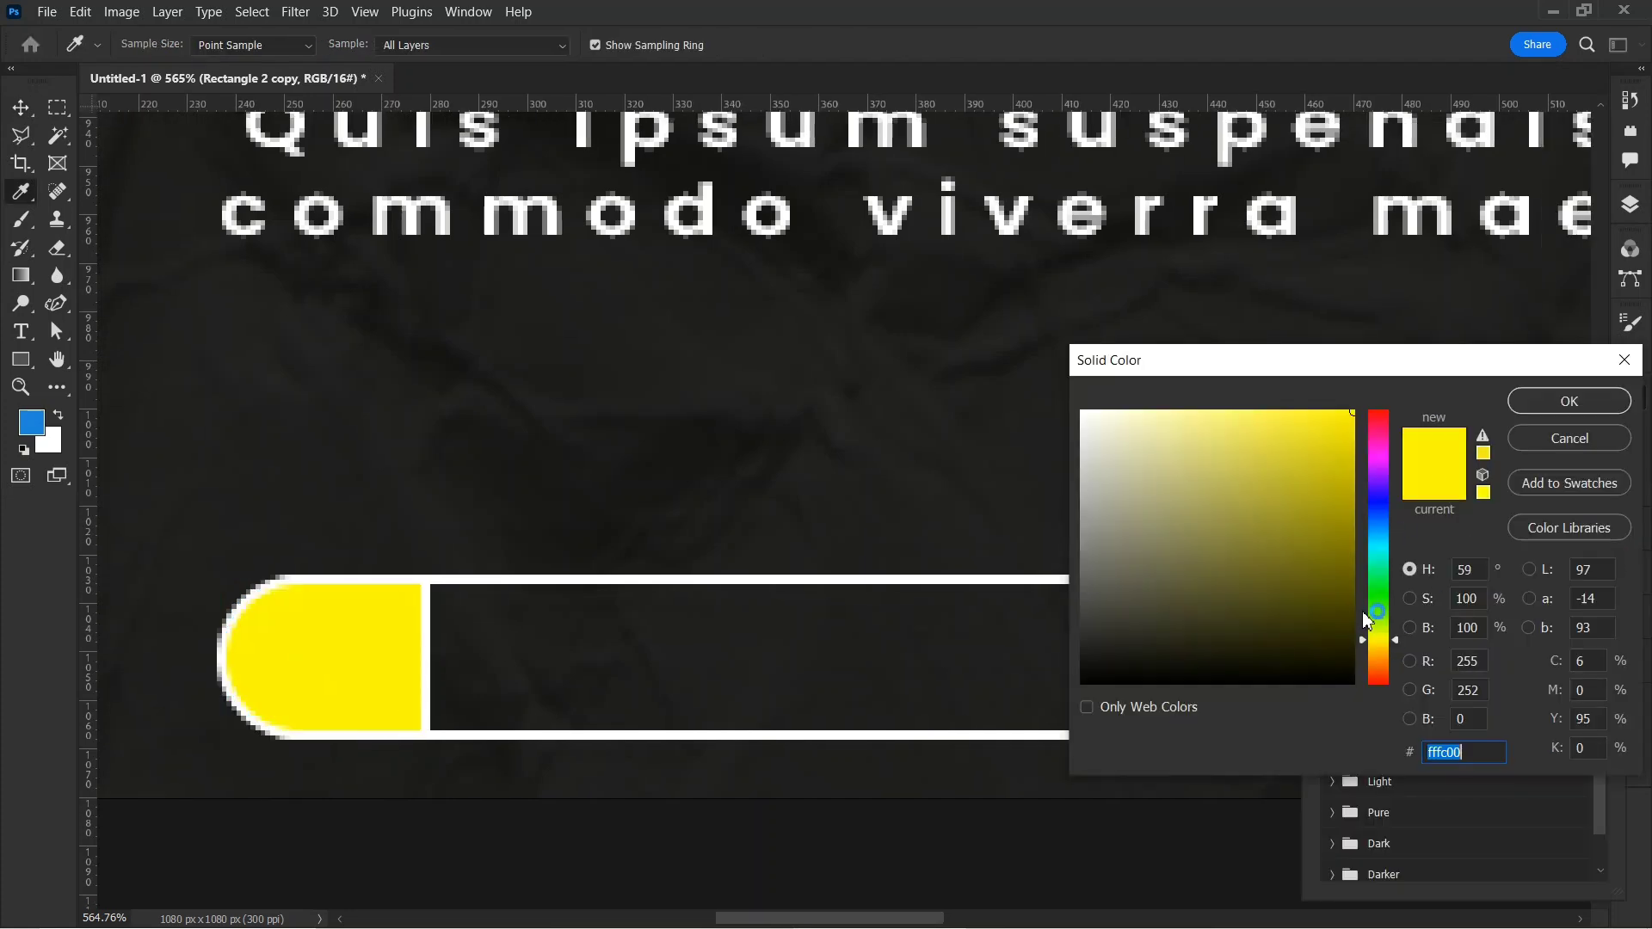
key(Return)
- Add the text "ORDER NOW" over the pill in 4 pt Poppins SemiBold
scroll(590, 461, down, 2)
scroll(591, 461, up, 1)
key(t)
click(594, 606)
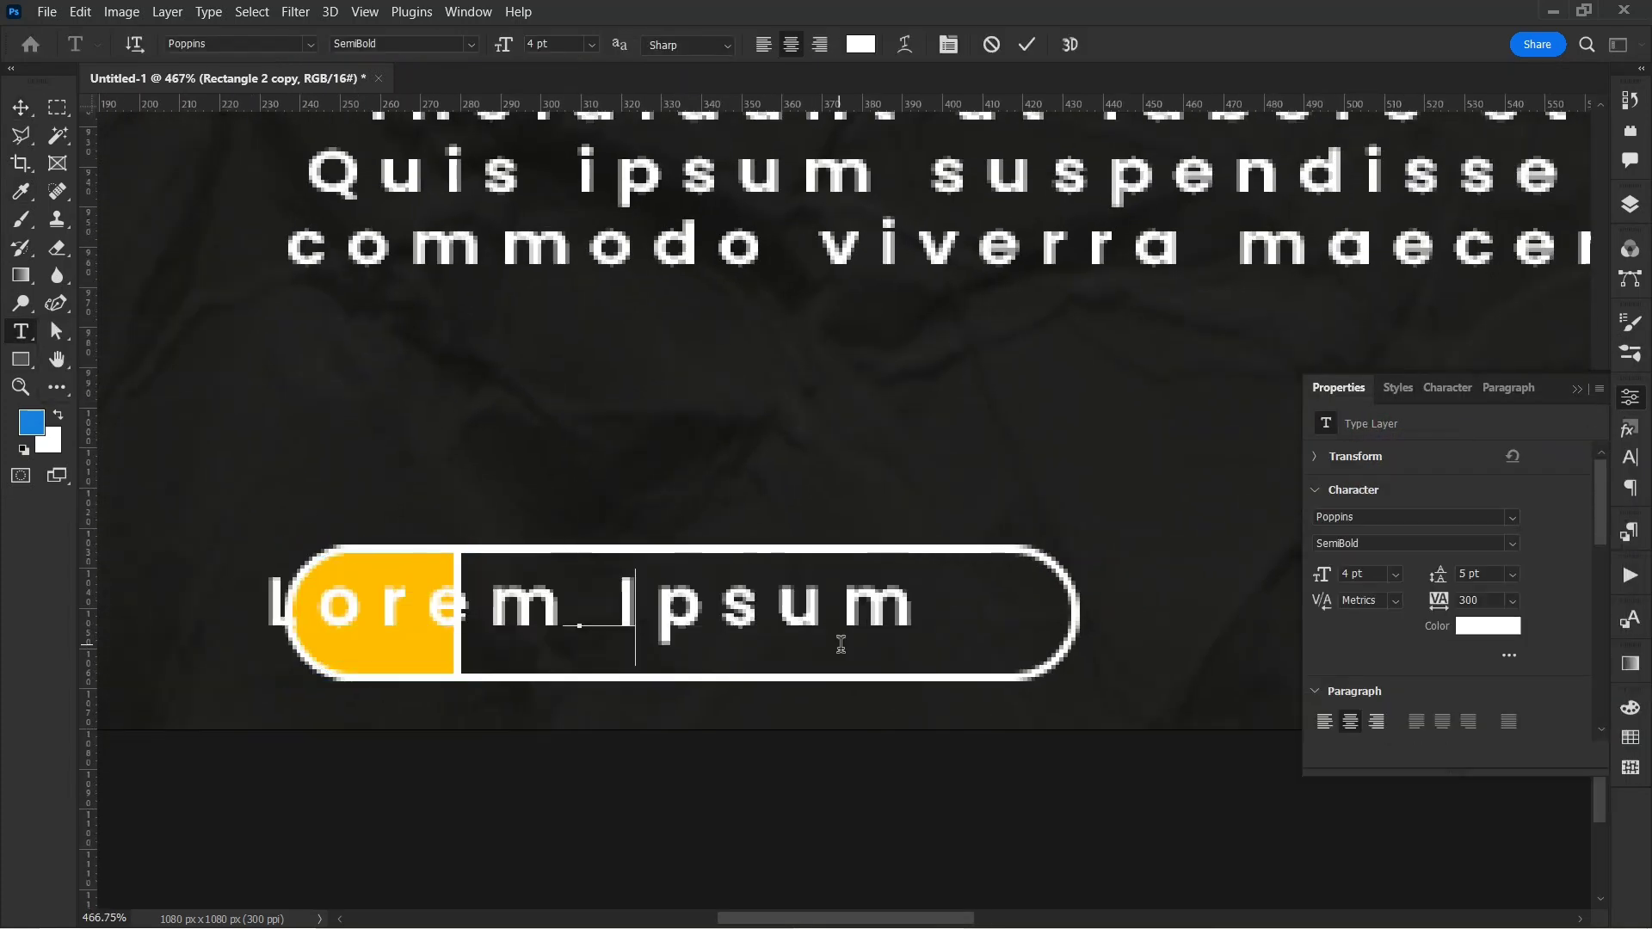
text(ORDER NOW)
click(21, 106)
- Fit the ORDER NOW text inside the unfilled part of the pill and set its tracking to 200
drag(686, 600, 934, 607)
click(1439, 601)
text(200)
key(Return)
- Place the red chili pepper image from the Desktop as an embedded object
scroll(518, 500, down, 7)
drag(516, 502, 473, 619)
click(344, 448)
click(47, 12)
click(105, 418)
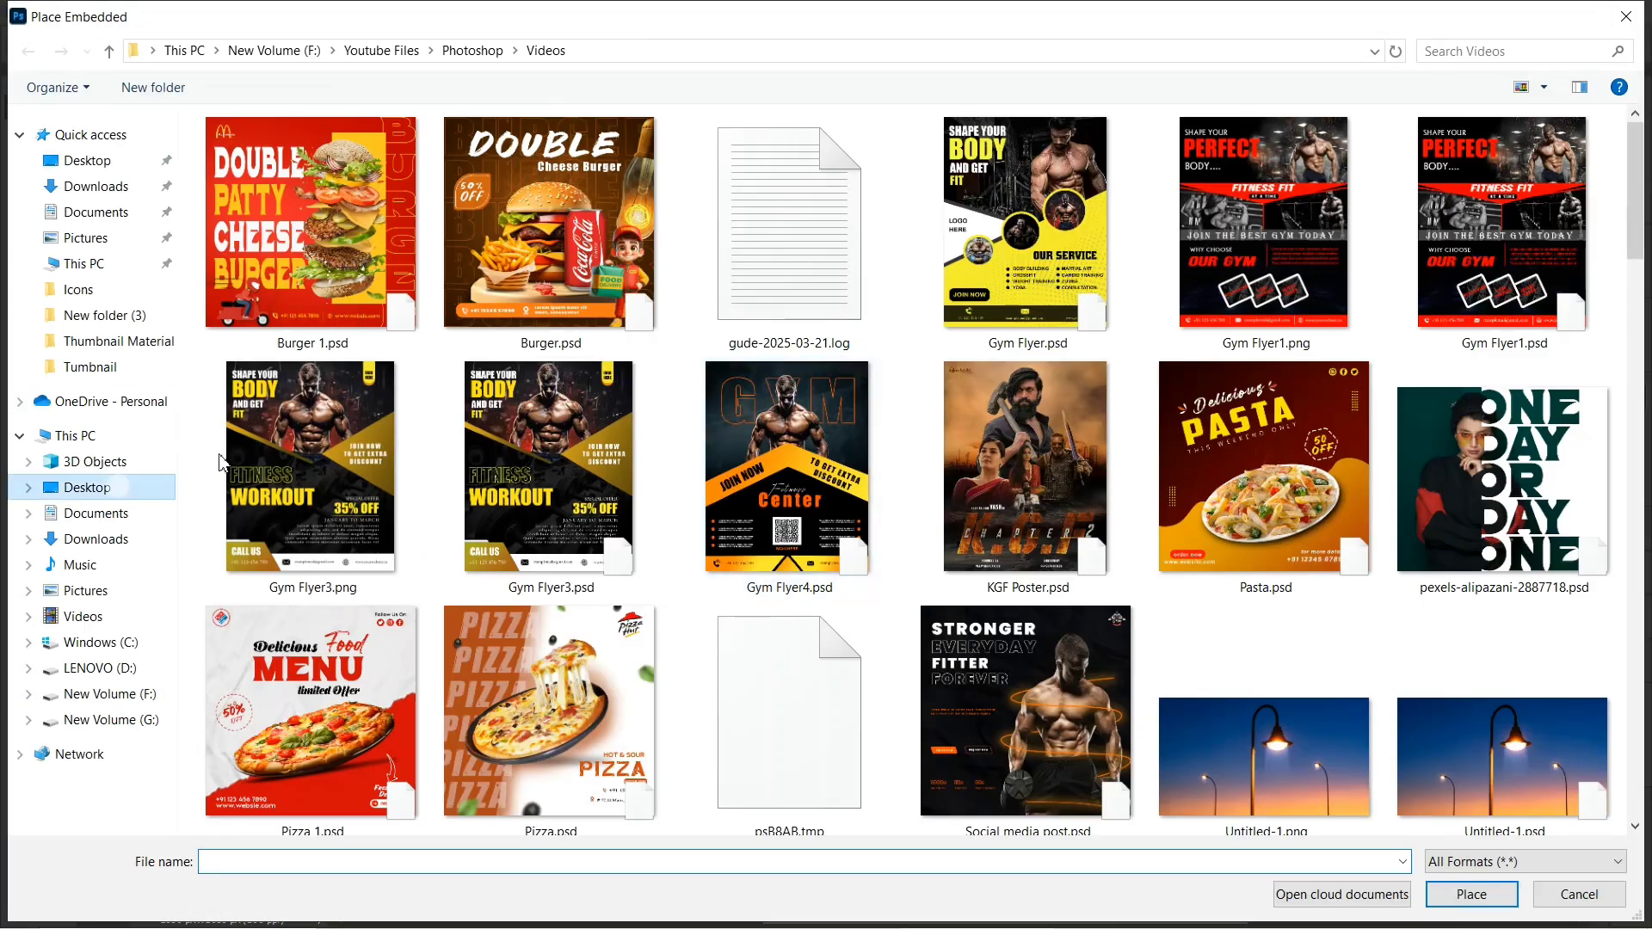
click(87, 488)
double_click(1196, 258)
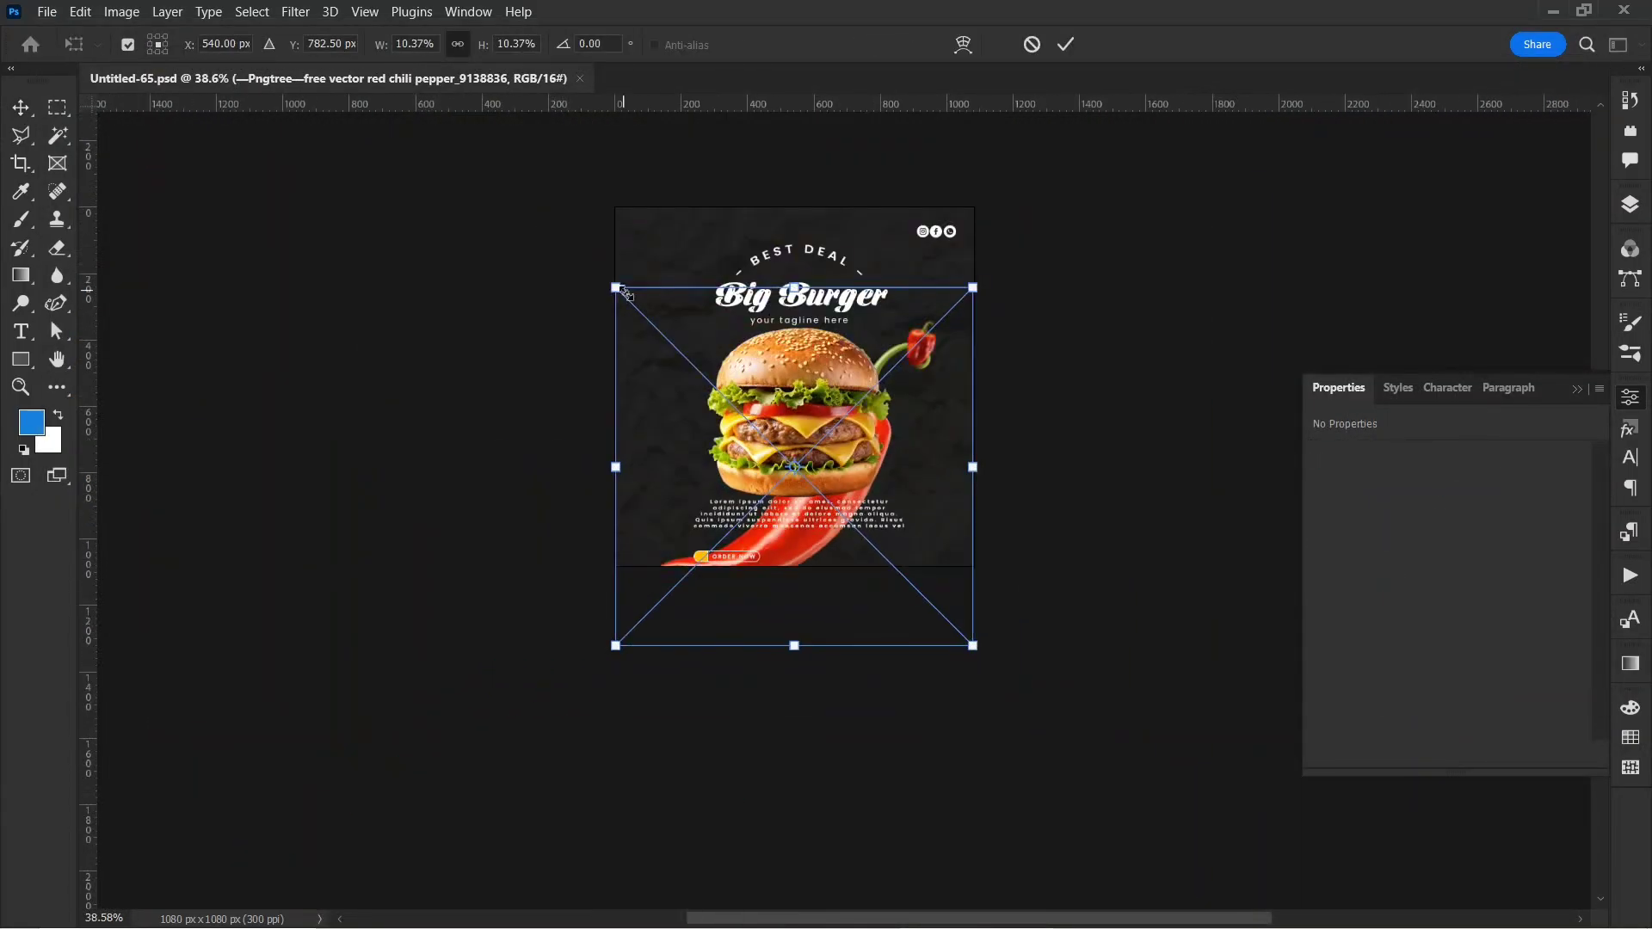
- Scale the chili pepper down to about 58 × 157 px, tilt it about -36° and position it left of the burger
drag(978, 651, 687, 472)
key(Return)
scroll(668, 448, up, 7)
mouse_move(793, 524)
mouse_down()
mouse_move(835, 450)
mouse_move(777, 515)
mouse_up()
drag(538, 289, 482, 396)
drag(703, 255, 676, 470)
key(Return)
- Apply a Gaussian Blur with a 2.3 px radius to the small chili pepper
click(295, 11)
click(609, 353)
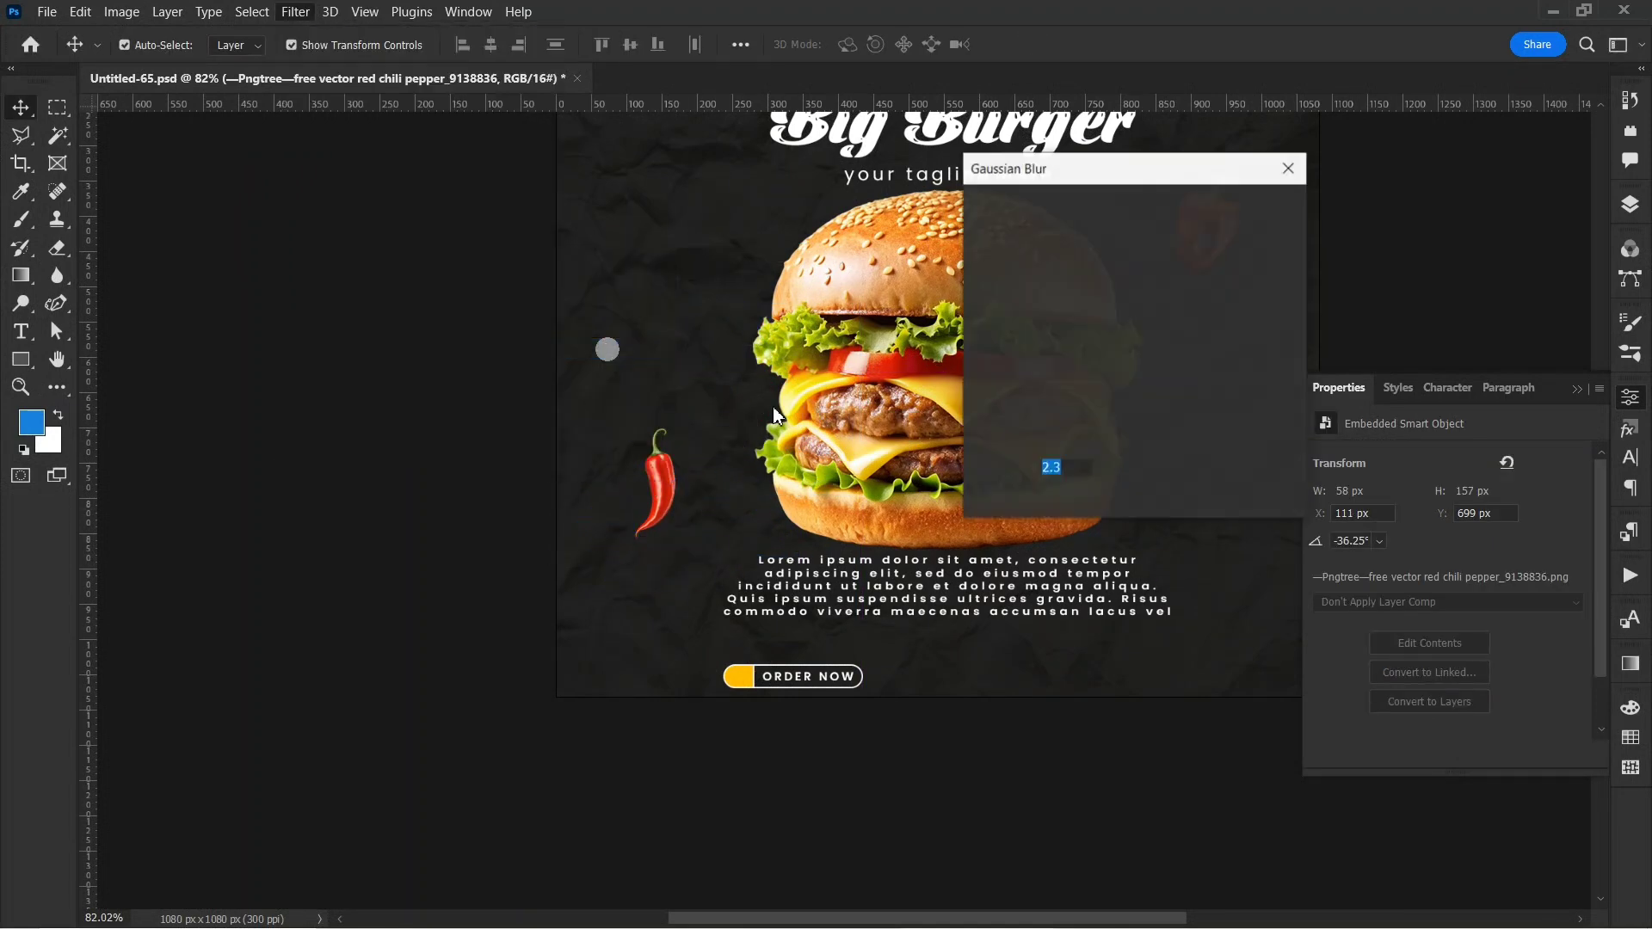
key(Return)
- Move the small chili pepper nearer the post's lower left edge and set its tilt to about -22°
click(660, 590)
key(Return)
drag(607, 622, 579, 620)
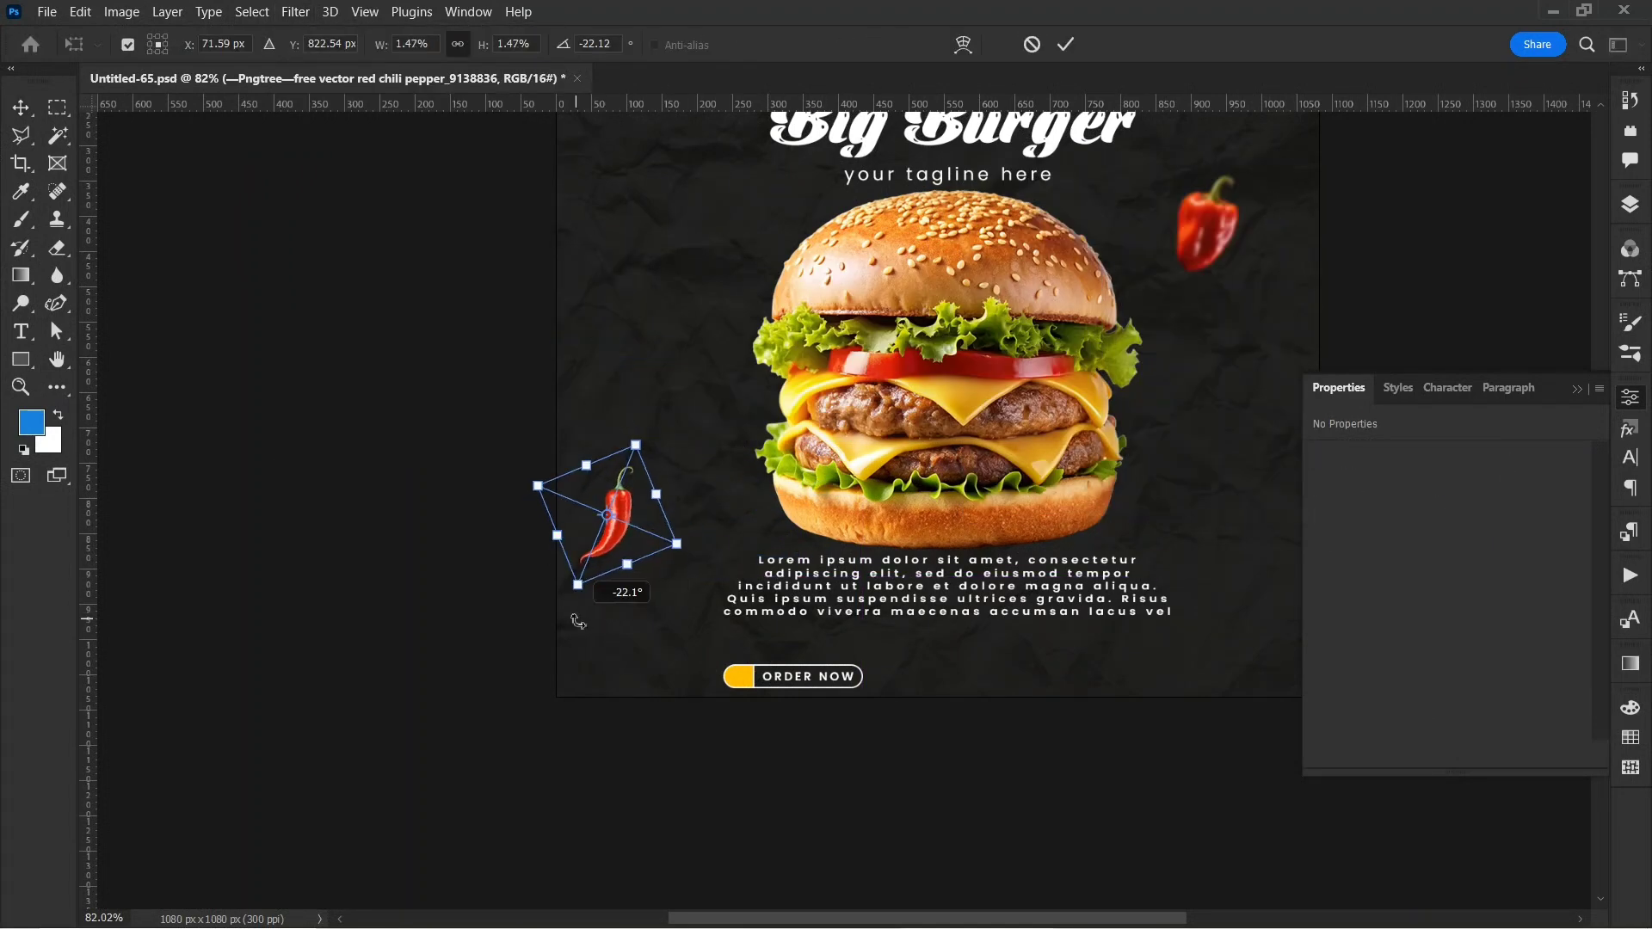
key(Return)
click(421, 453)
- Place the romaine lettuce leaf image into the post as an embedded object
scroll(657, 602, down, 5)
click(47, 13)
click(103, 417)
click(498, 211)
click(1472, 892)
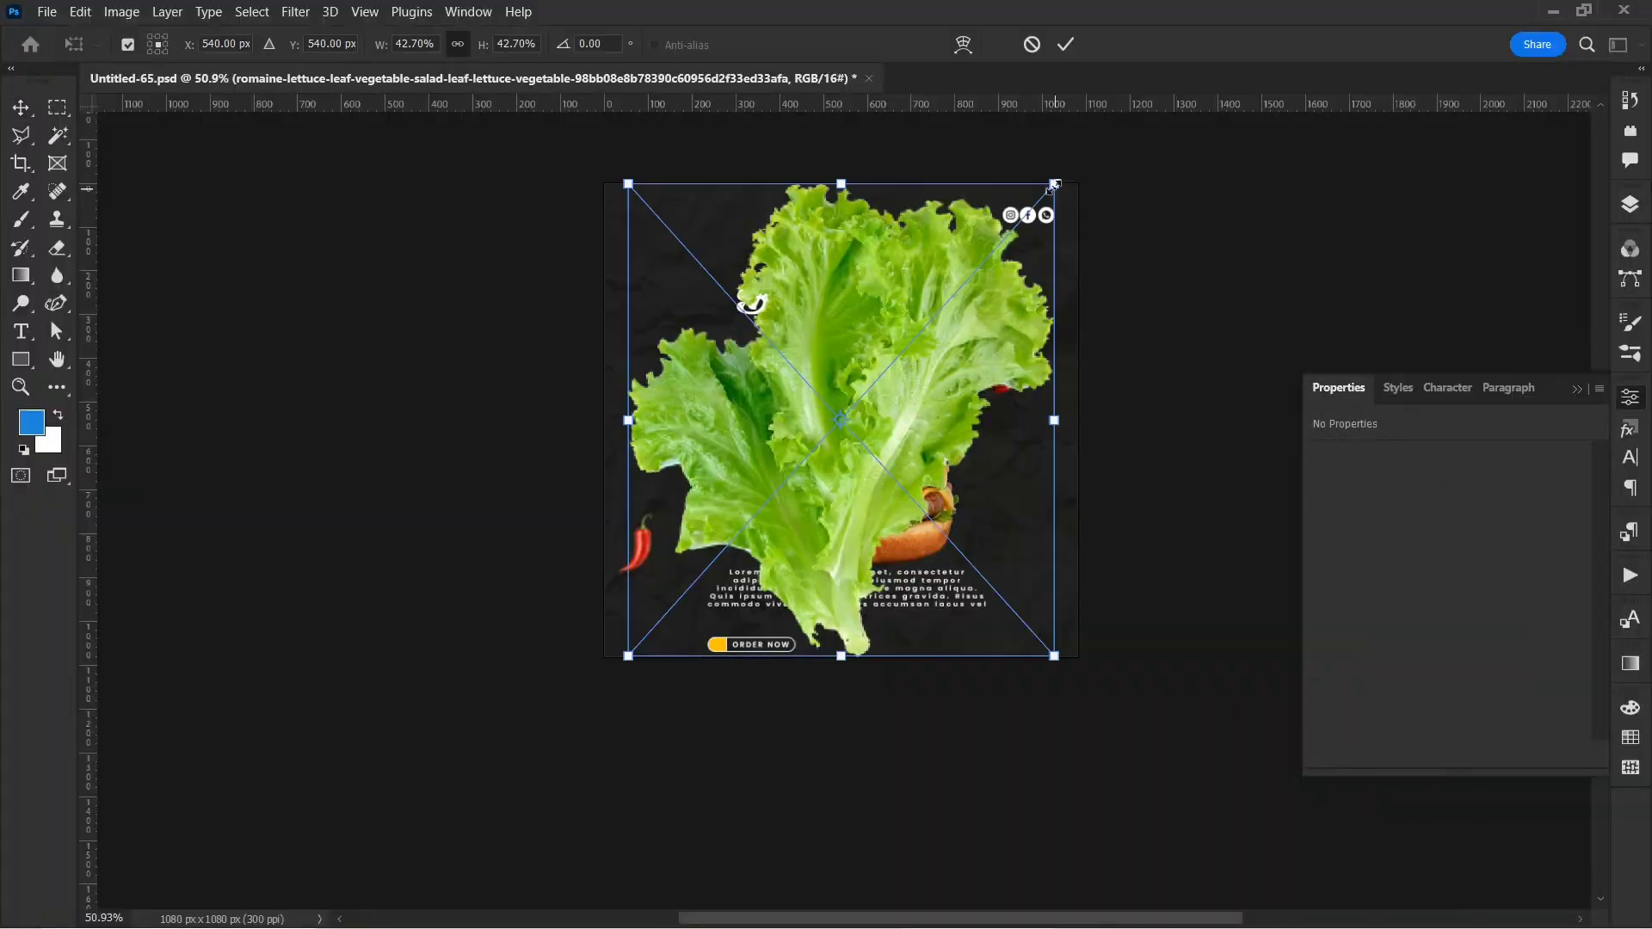
- Shrink the lettuce leaf, rotate it about 108° and set it partly off the post's left edge above the chili
drag(1059, 184, 737, 500)
drag(683, 581, 650, 415)
drag(701, 489, 565, 444)
drag(641, 429, 594, 398)
key(Return)
- Stretch the burger image wider and shift it so it stays centred between the tagline and the description
click(848, 482)
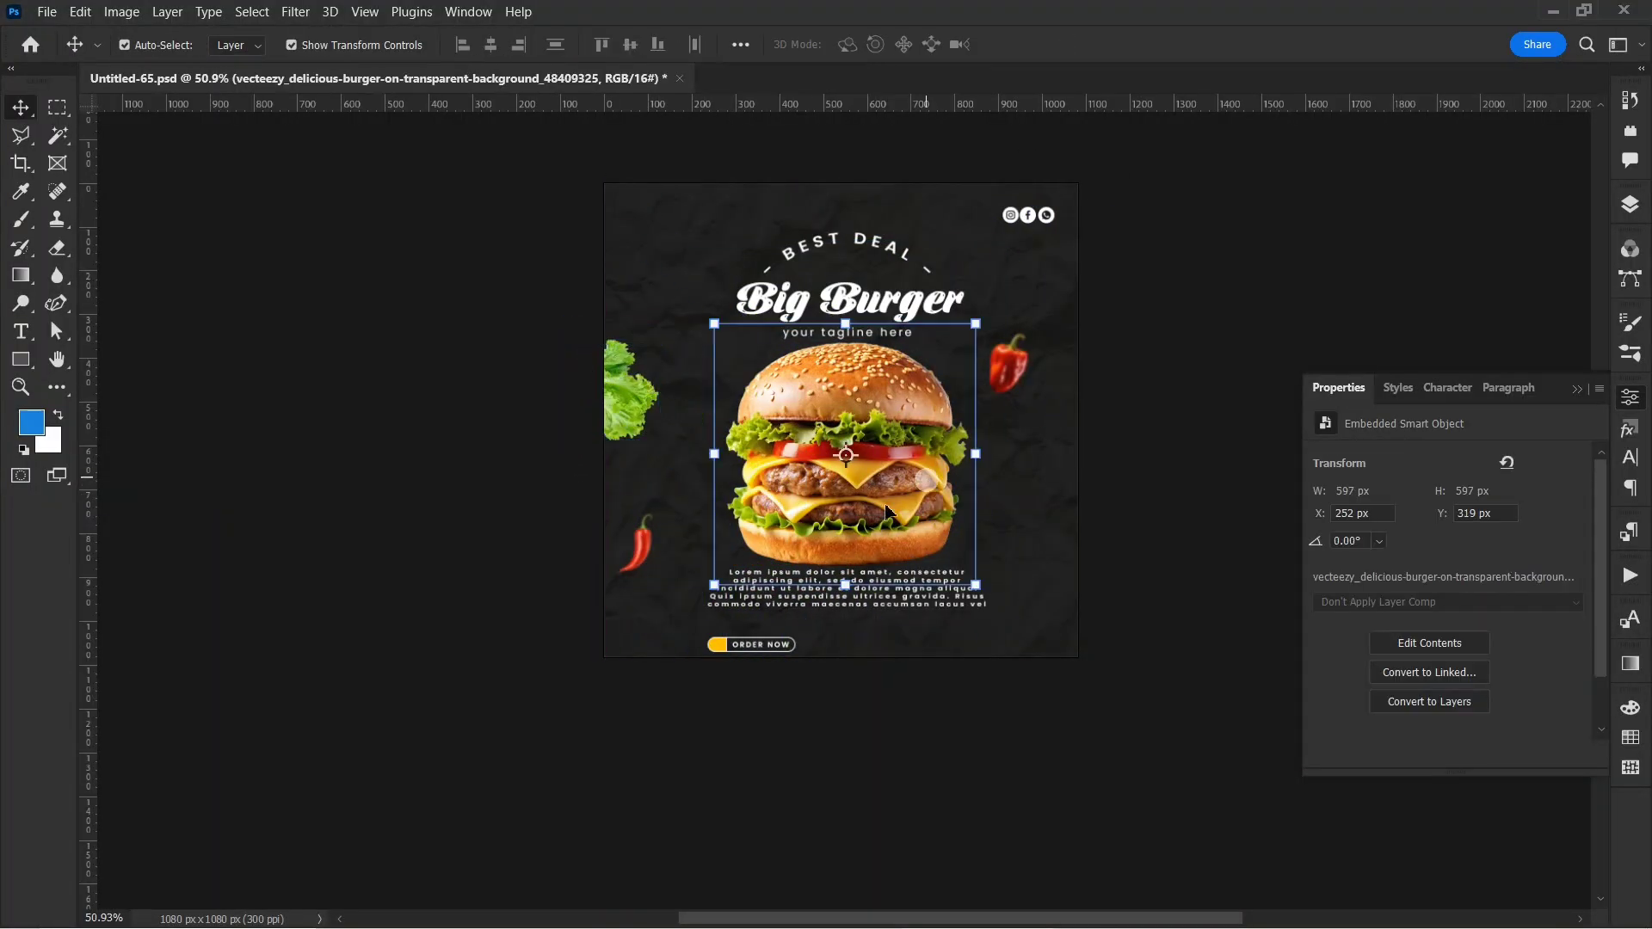
drag(848, 583, 848, 555)
drag(978, 556, 1003, 579)
drag(715, 579, 704, 587)
drag(879, 508, 875, 507)
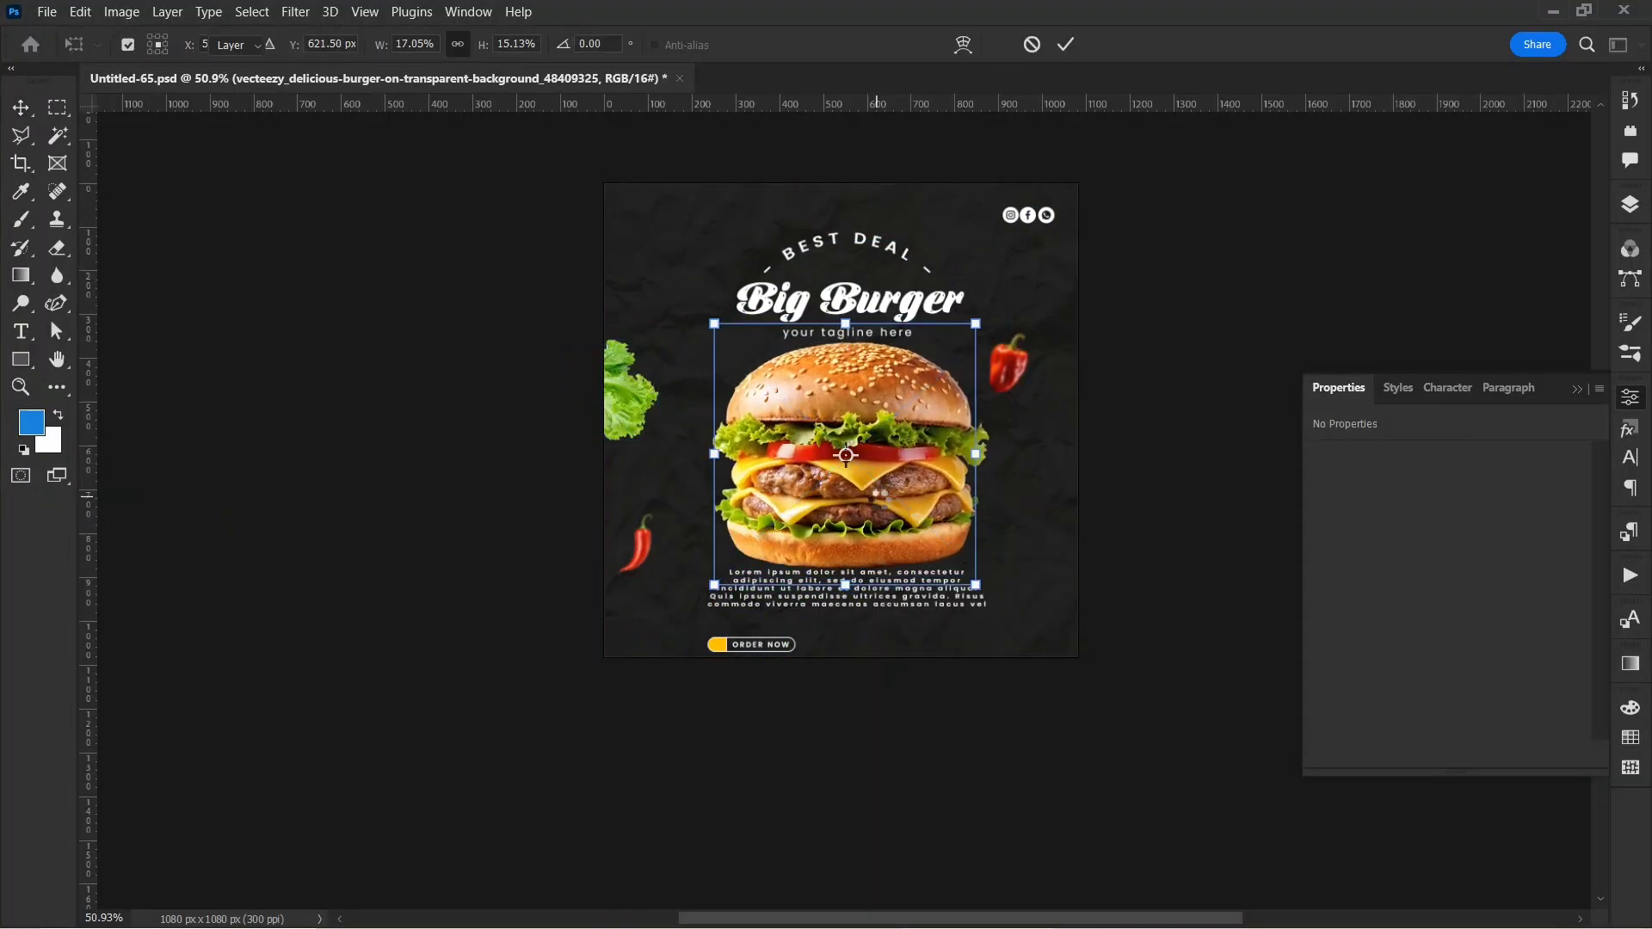
key(Return)
- Nudge the description paragraph slightly down, away from the burger's bottom bun
click(896, 701)
scroll(852, 641, up, 1)
click(841, 619)
drag(840, 619, 841, 622)
click(817, 686)
- Shift the ORDER NOW text and both pill shapes together slightly right and up beneath the description
scroll(822, 689, up, 4)
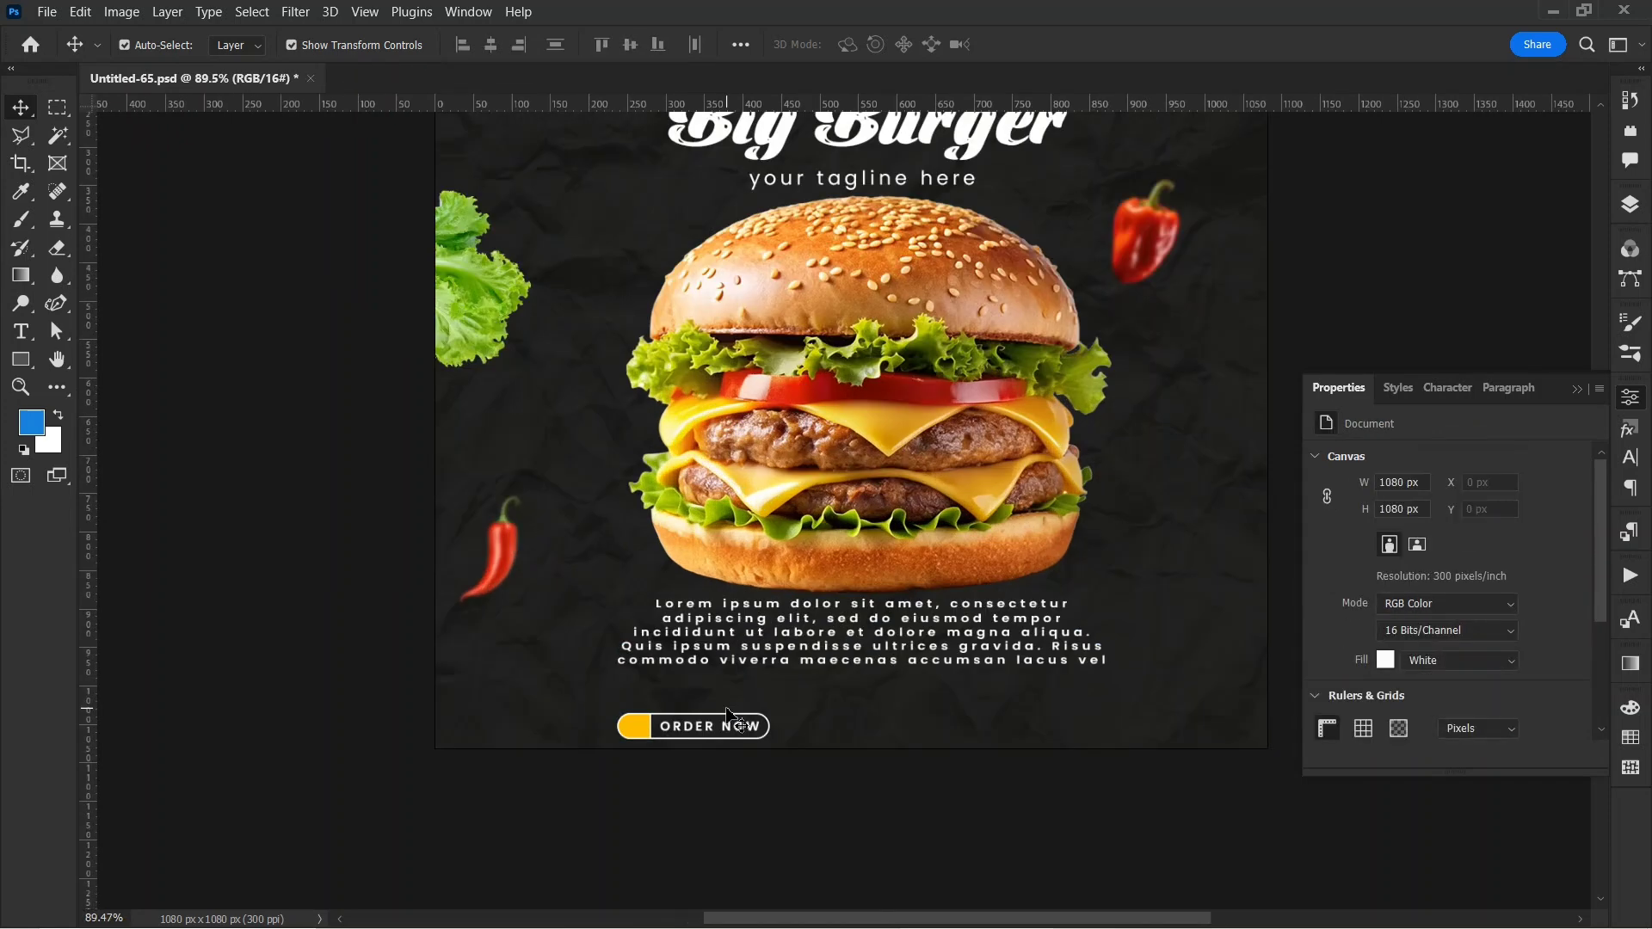
click(1630, 205)
click(1508, 375)
ctrl+click(1508, 420)
ctrl+click(1506, 465)
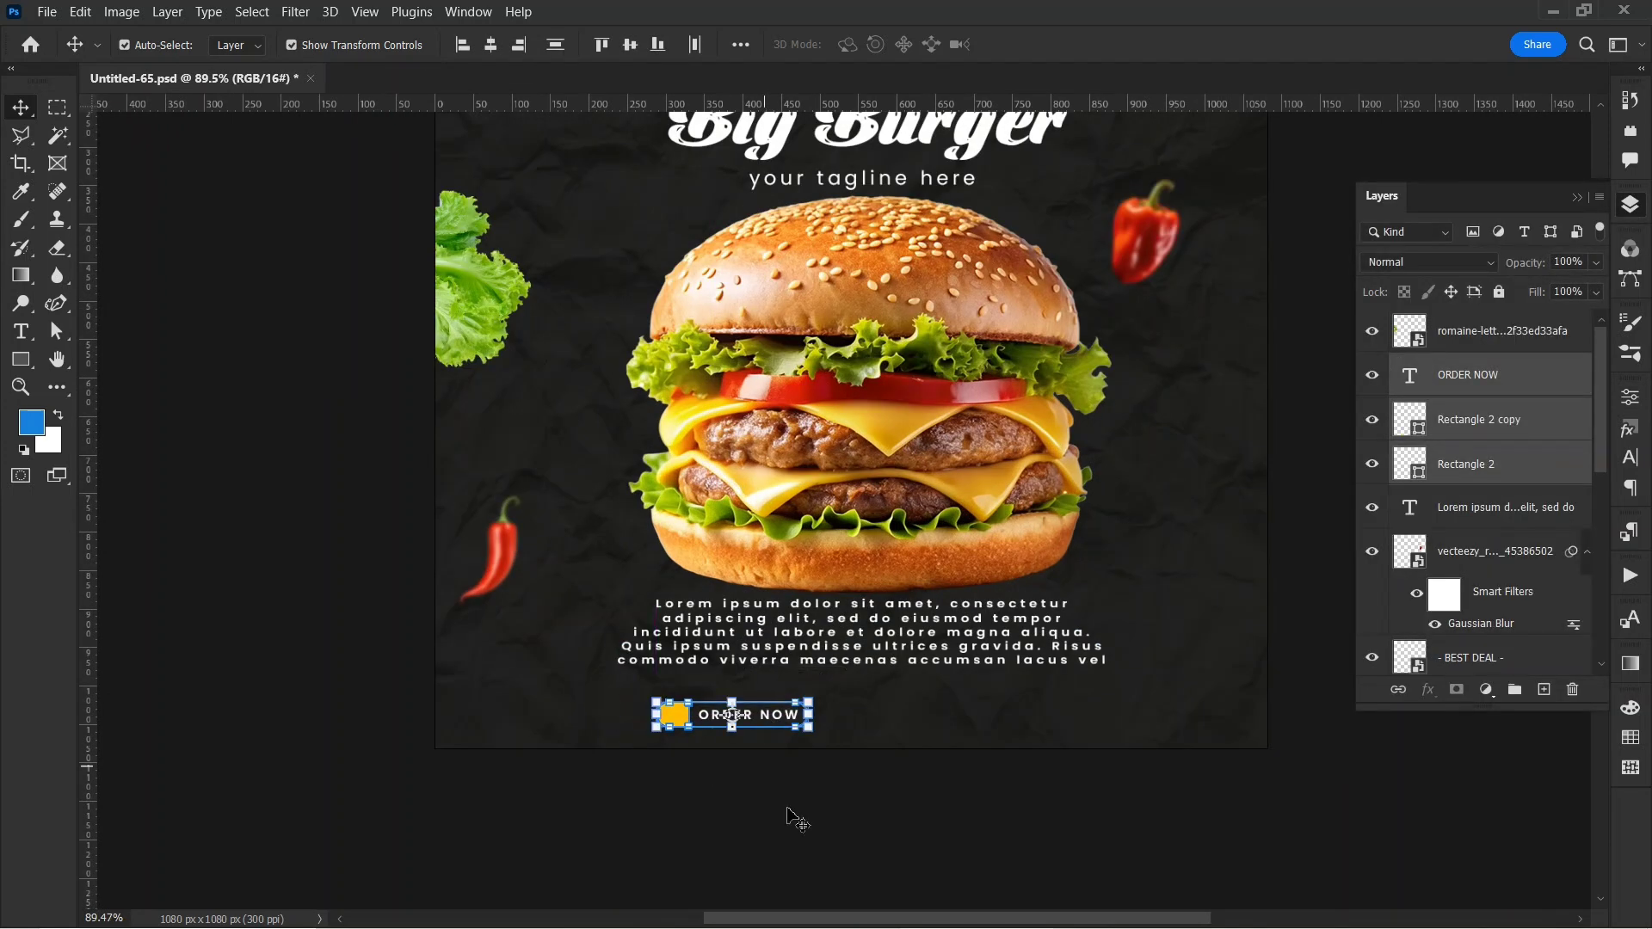
- Duplicate the ORDER NOW text to the right of the button and retype it as "Call Us :" with the phone number
click(778, 713)
alt+drag(778, 713, 957, 716)
double_click(957, 716)
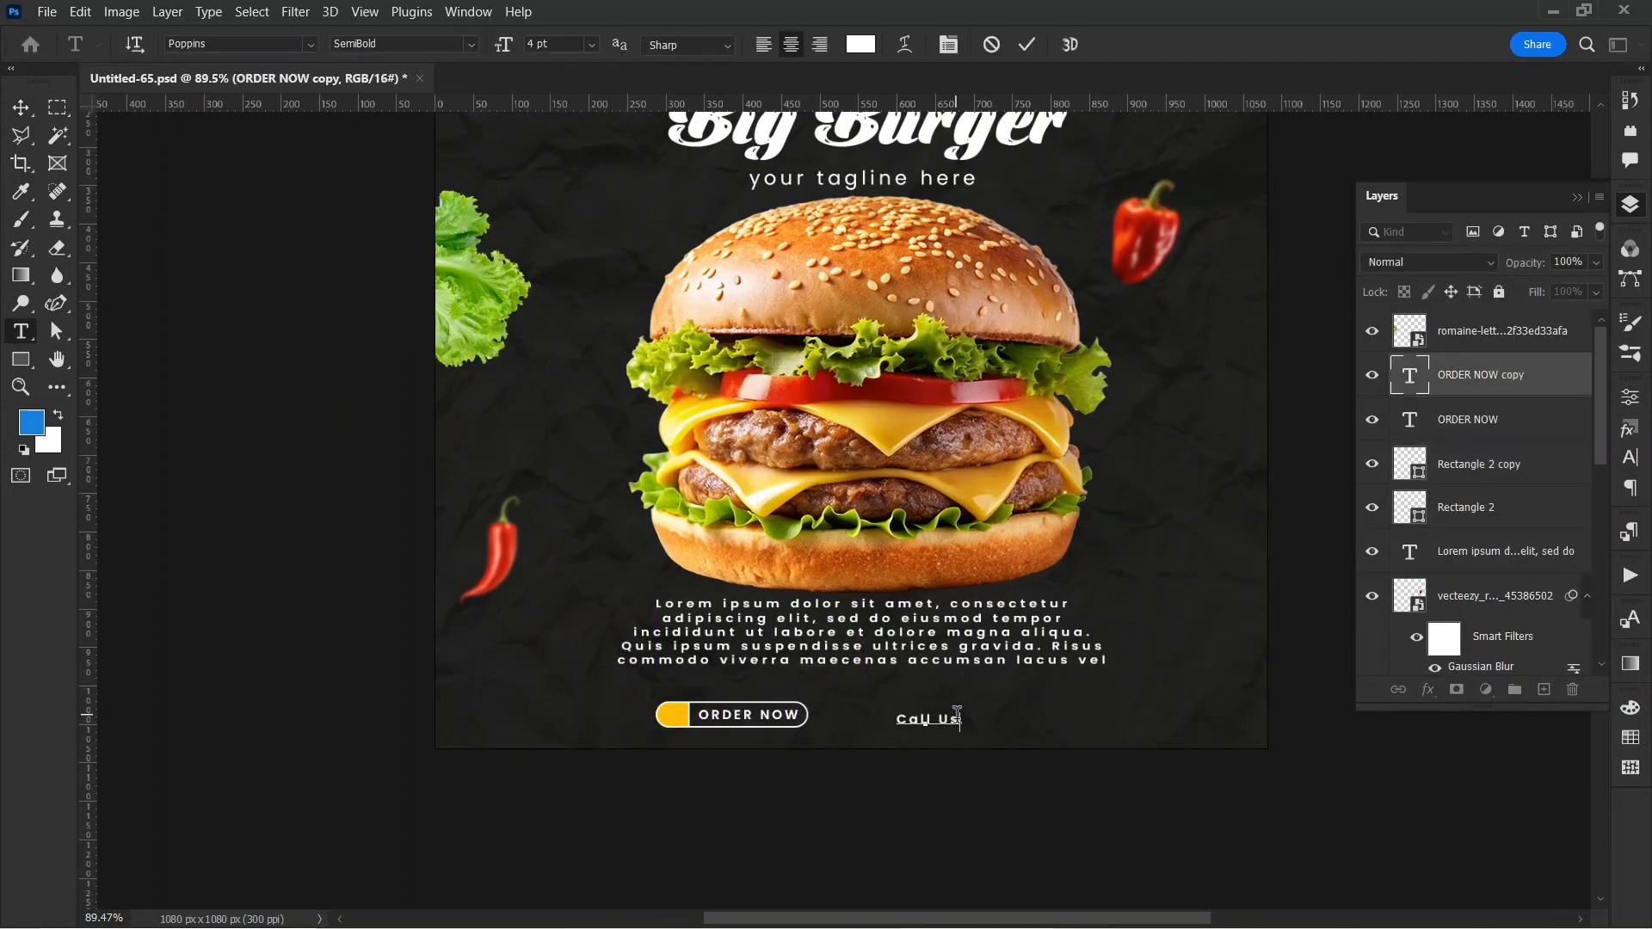
click(22, 112)
- Set the Call Us text to 6 pt with 0 tracking and match its colour to the button's amber fill
click(1631, 398)
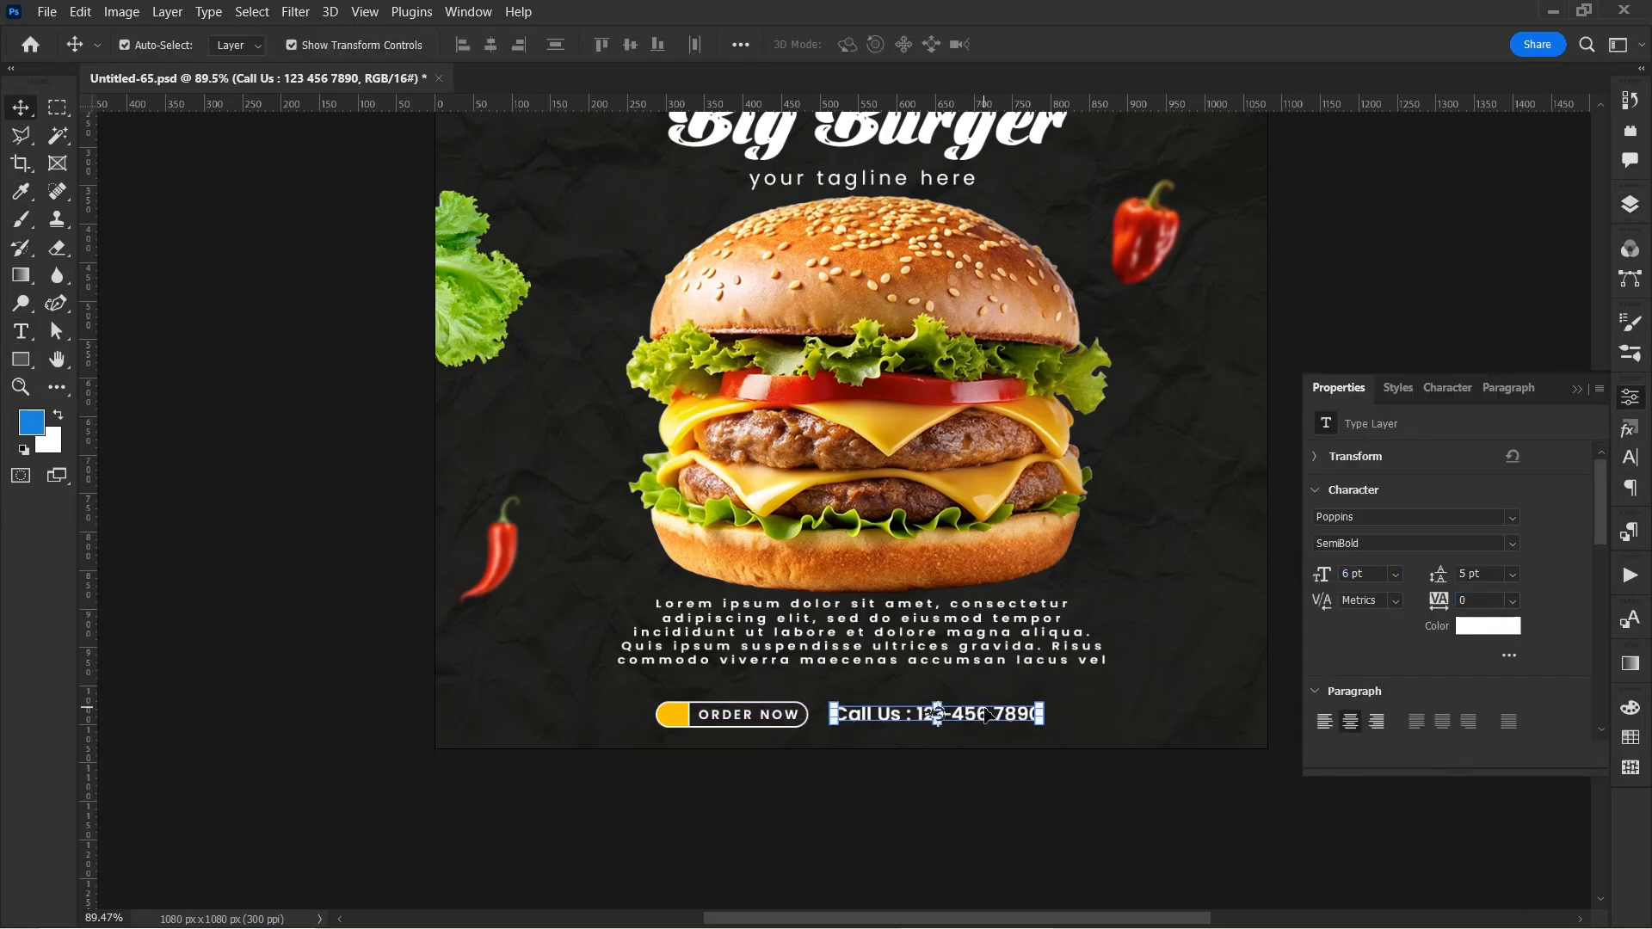
click(1488, 627)
click(674, 715)
click(1566, 401)
- Duplicate the lettuce leaf to the post's lower right edge and rotate the copy to about -39°
scroll(760, 635, down, 5)
click(585, 421)
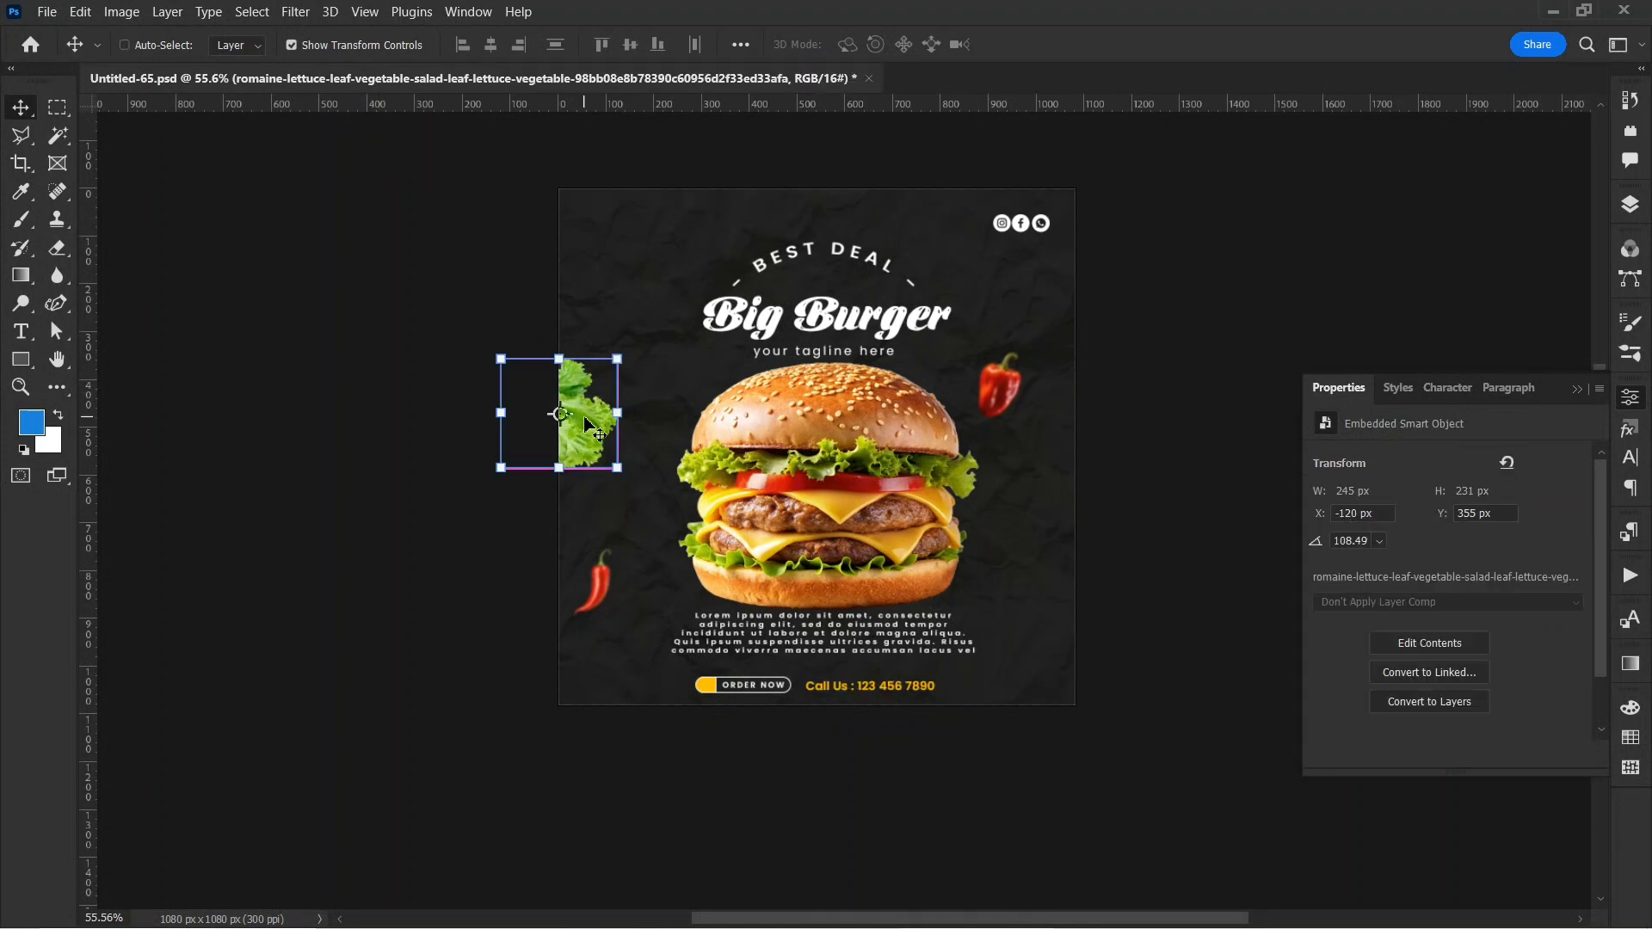
drag(1128, 694, 1046, 452)
click(1139, 421)
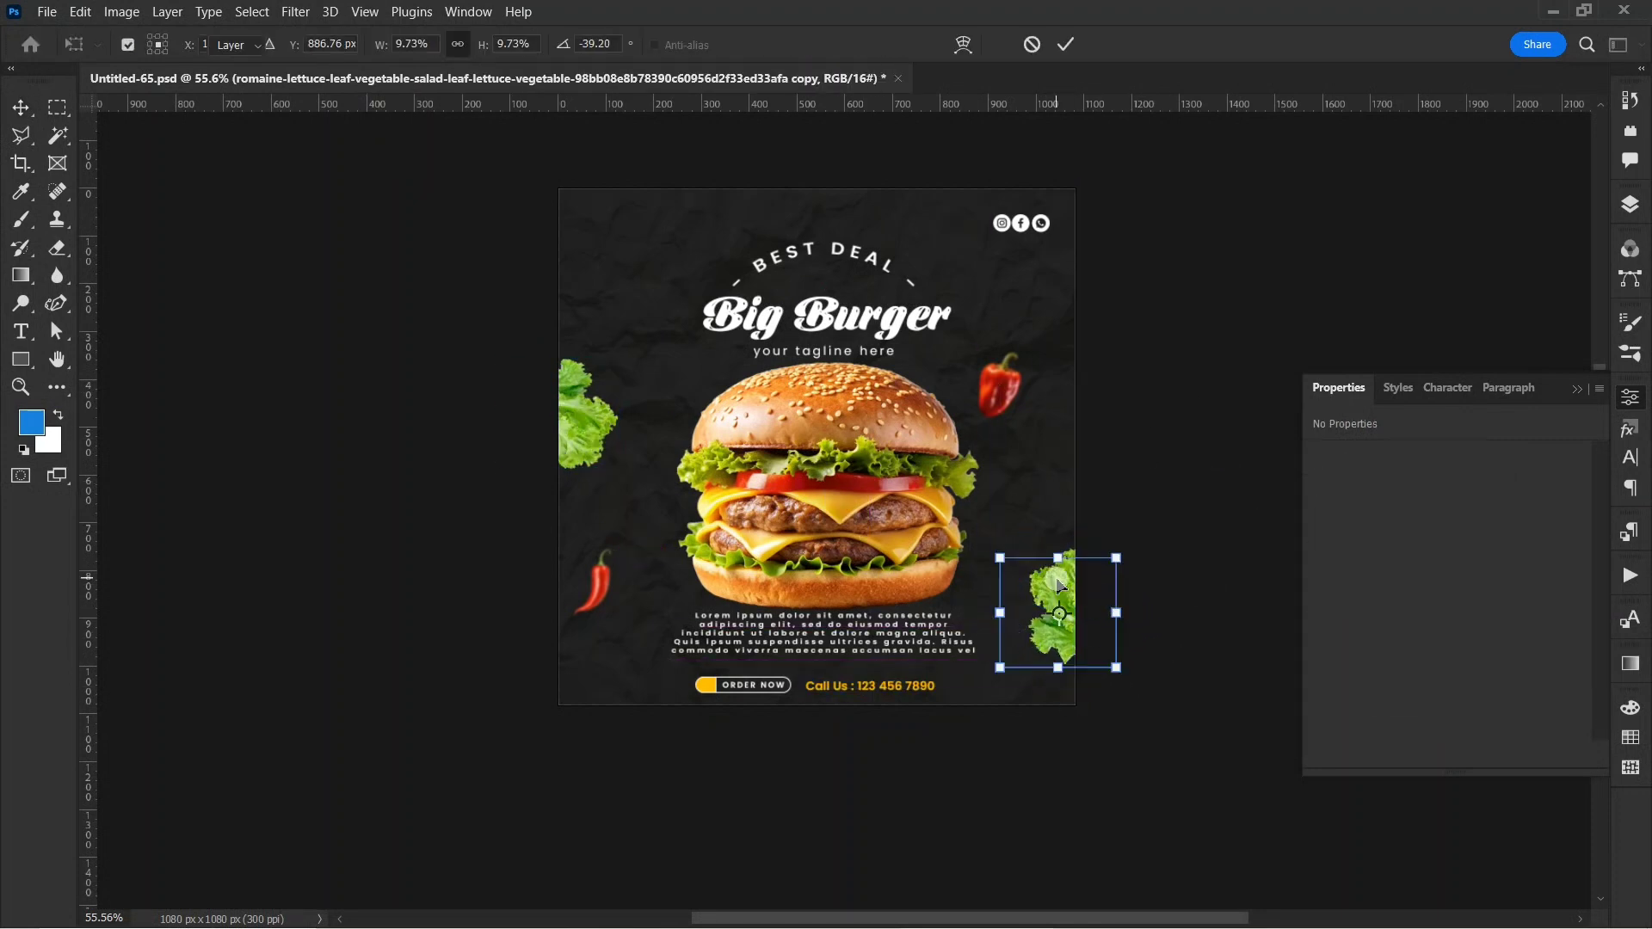
click(1138, 420)
- Apply a Gaussian Blur to both the original lettuce leaf and its copy
click(587, 418)
click(295, 12)
mouse_move(307, 270)
click(603, 348)
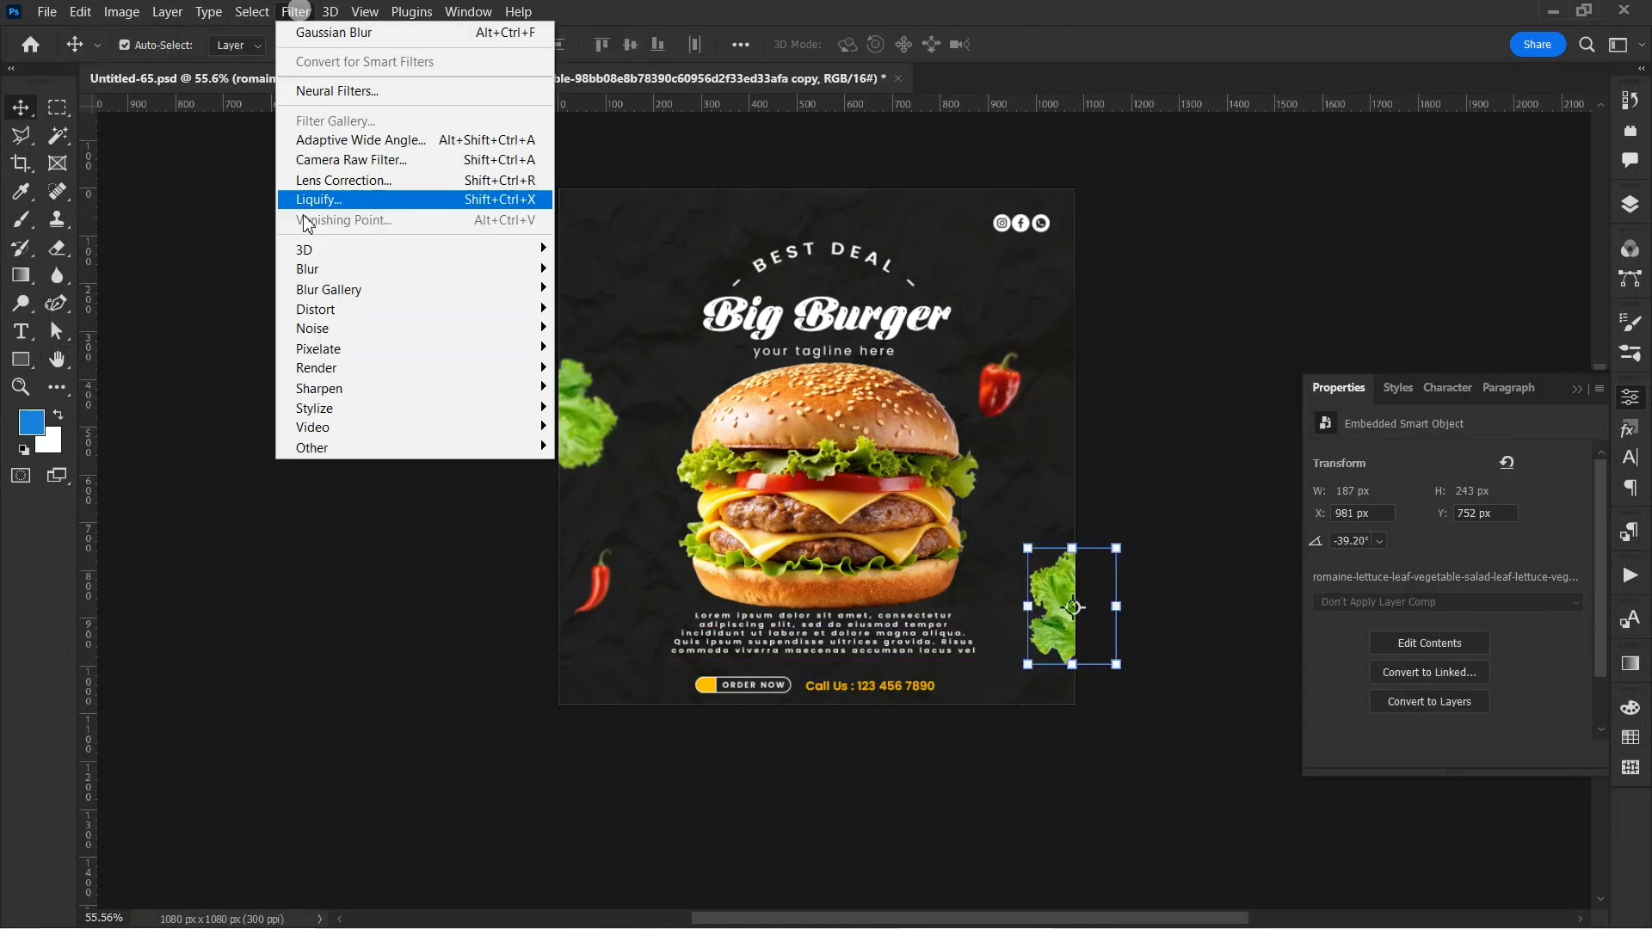
click(603, 348)
click(1229, 209)
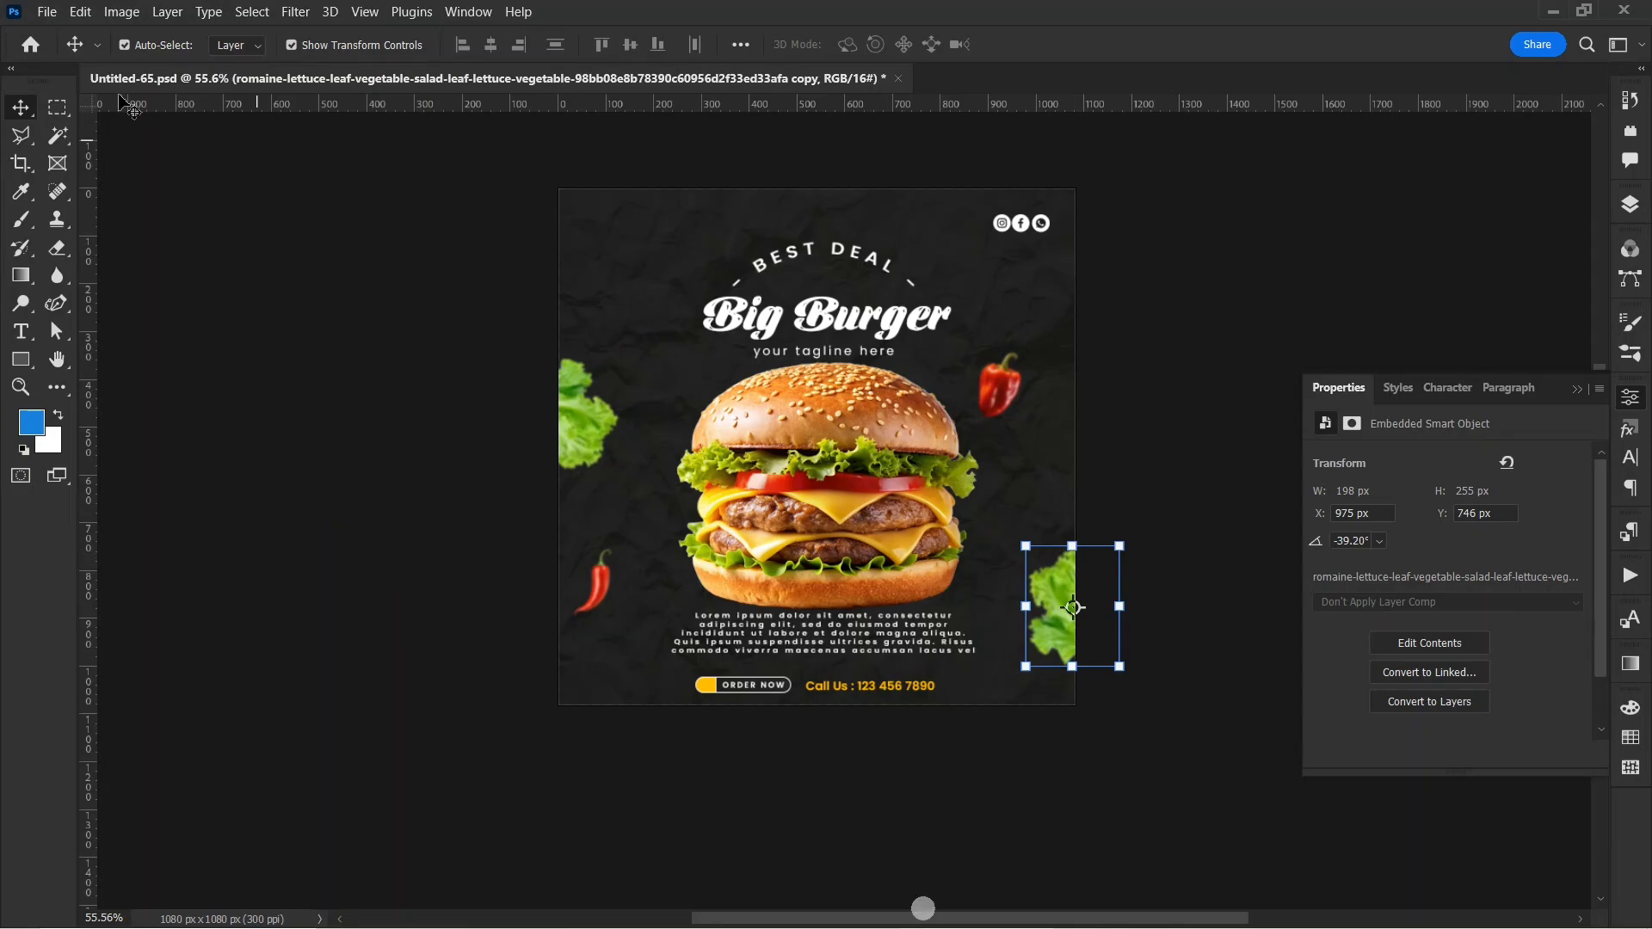
- Place the burger-and-drink icon image, scaled to about 296 × 285 px, in the post's upper left area
click(46, 12)
click(99, 429)
click(605, 215)
click(1472, 892)
drag(1070, 188, 708, 554)
drag(693, 642, 705, 291)
key(Return)
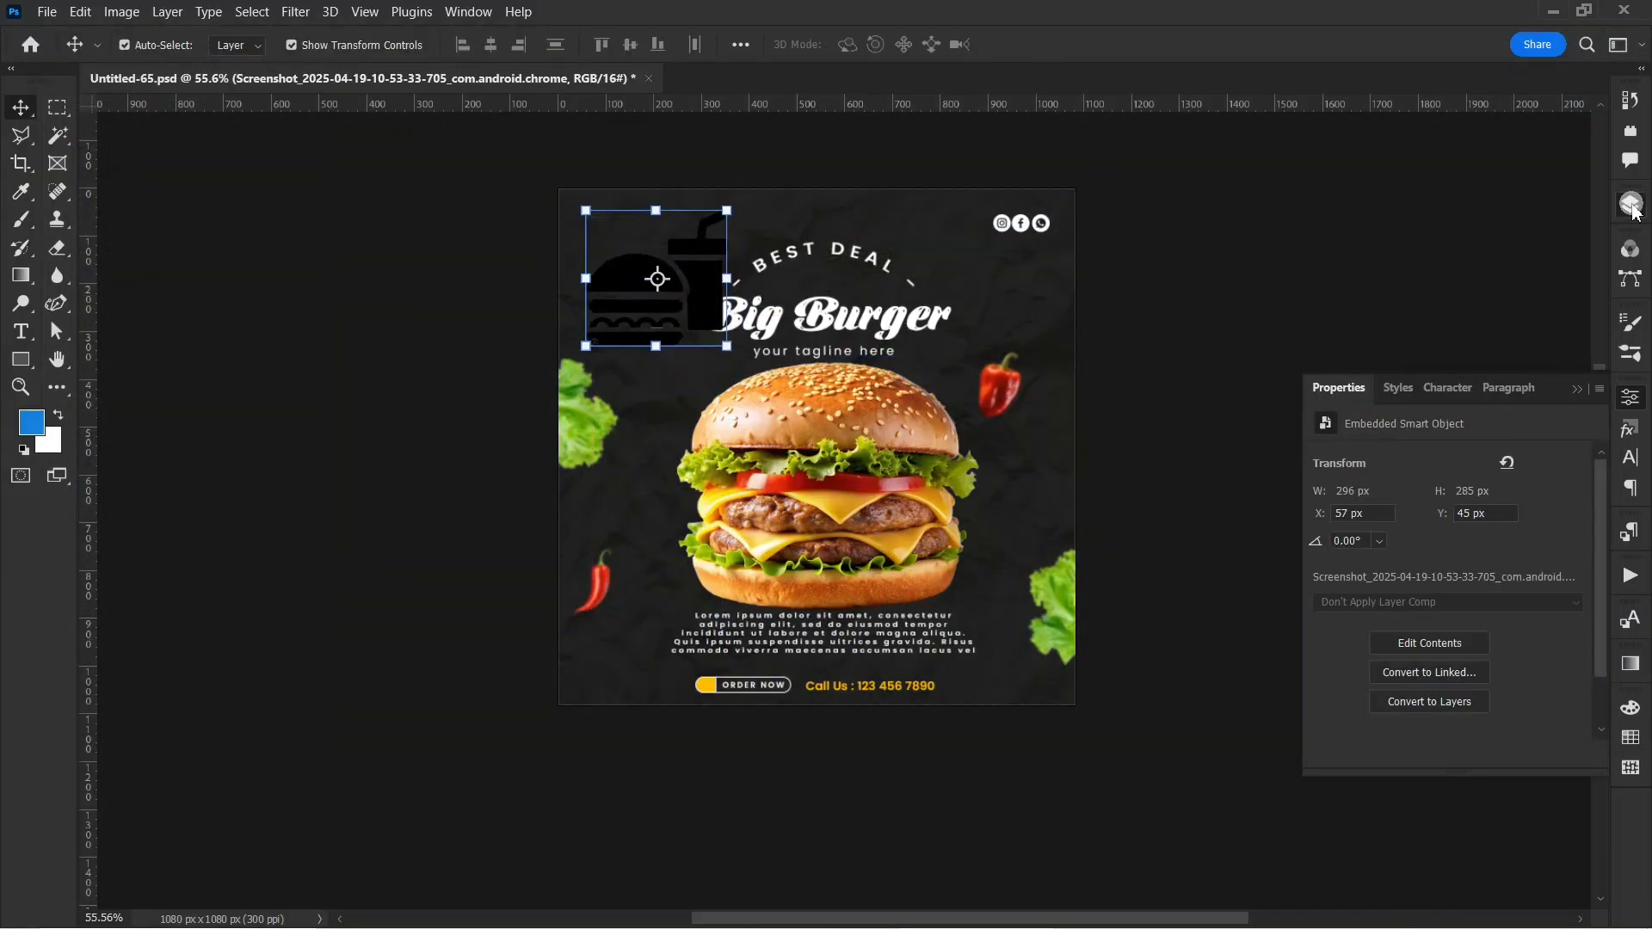
- Turn the burger-and-drink icon white with a Color Overlay effect
click(1633, 206)
double_click(1576, 333)
click(893, 324)
click(1562, 74)
- Shrink the white burger-and-drink icon to a small logo near the post's upper left corner
drag(727, 346, 611, 235)
scroll(611, 205, up, 5)
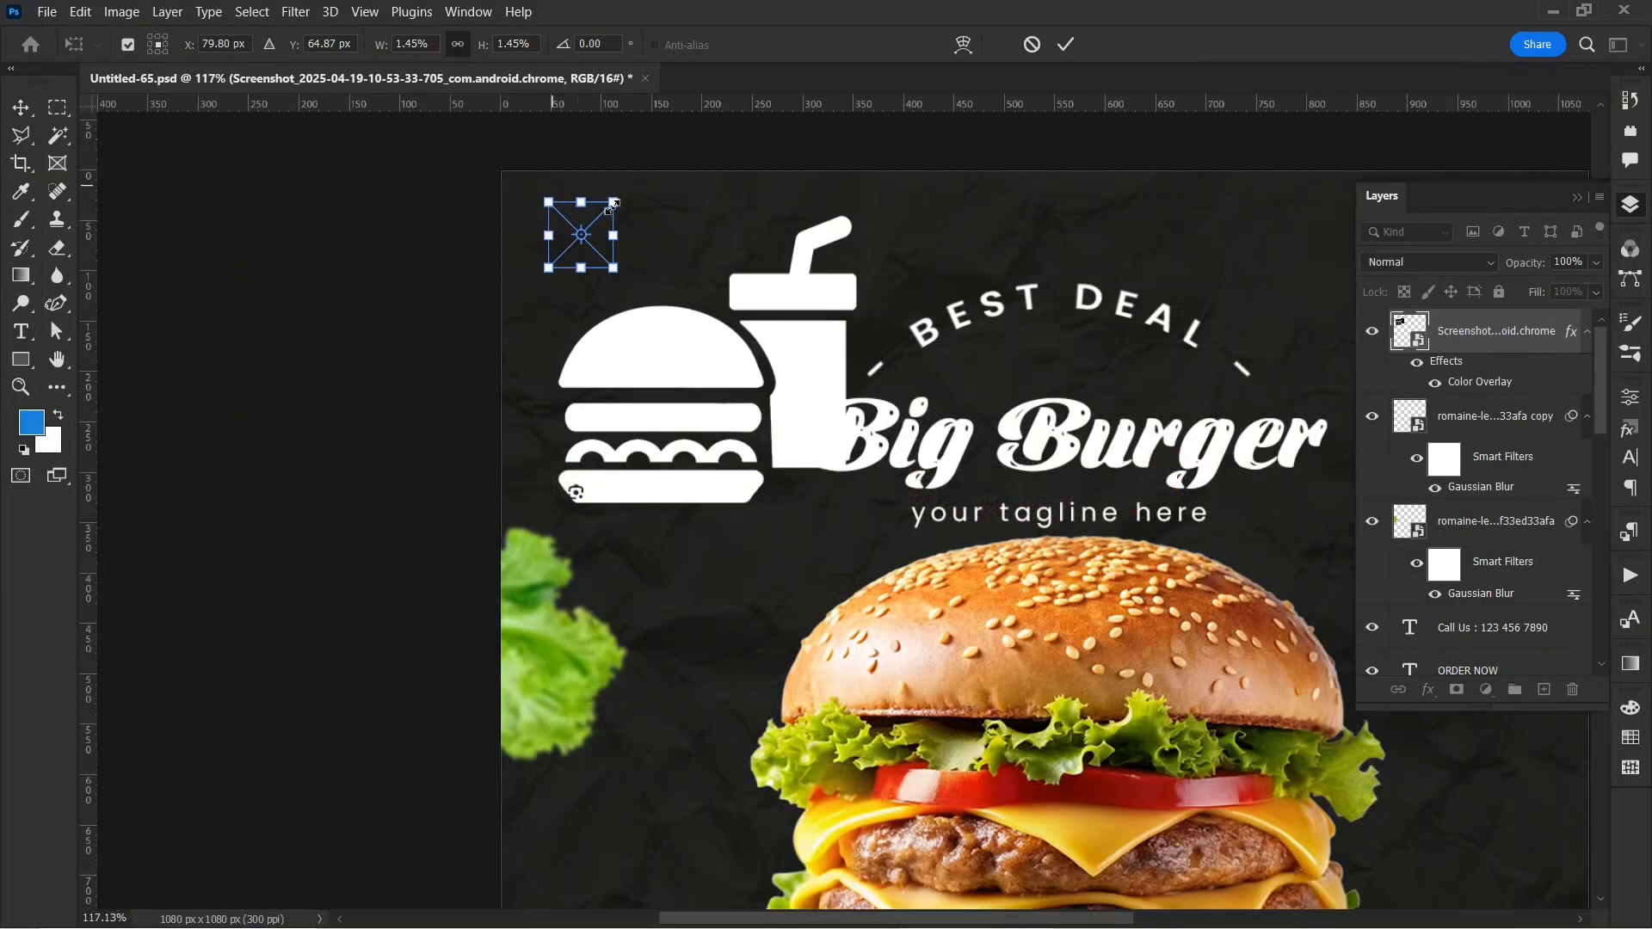
key(Return)
- Add the text "FAST FOOD" in Poppins Bold directly beneath the burger-and-drink icon
key(t)
click(564, 292)
text(FAST FOOD)
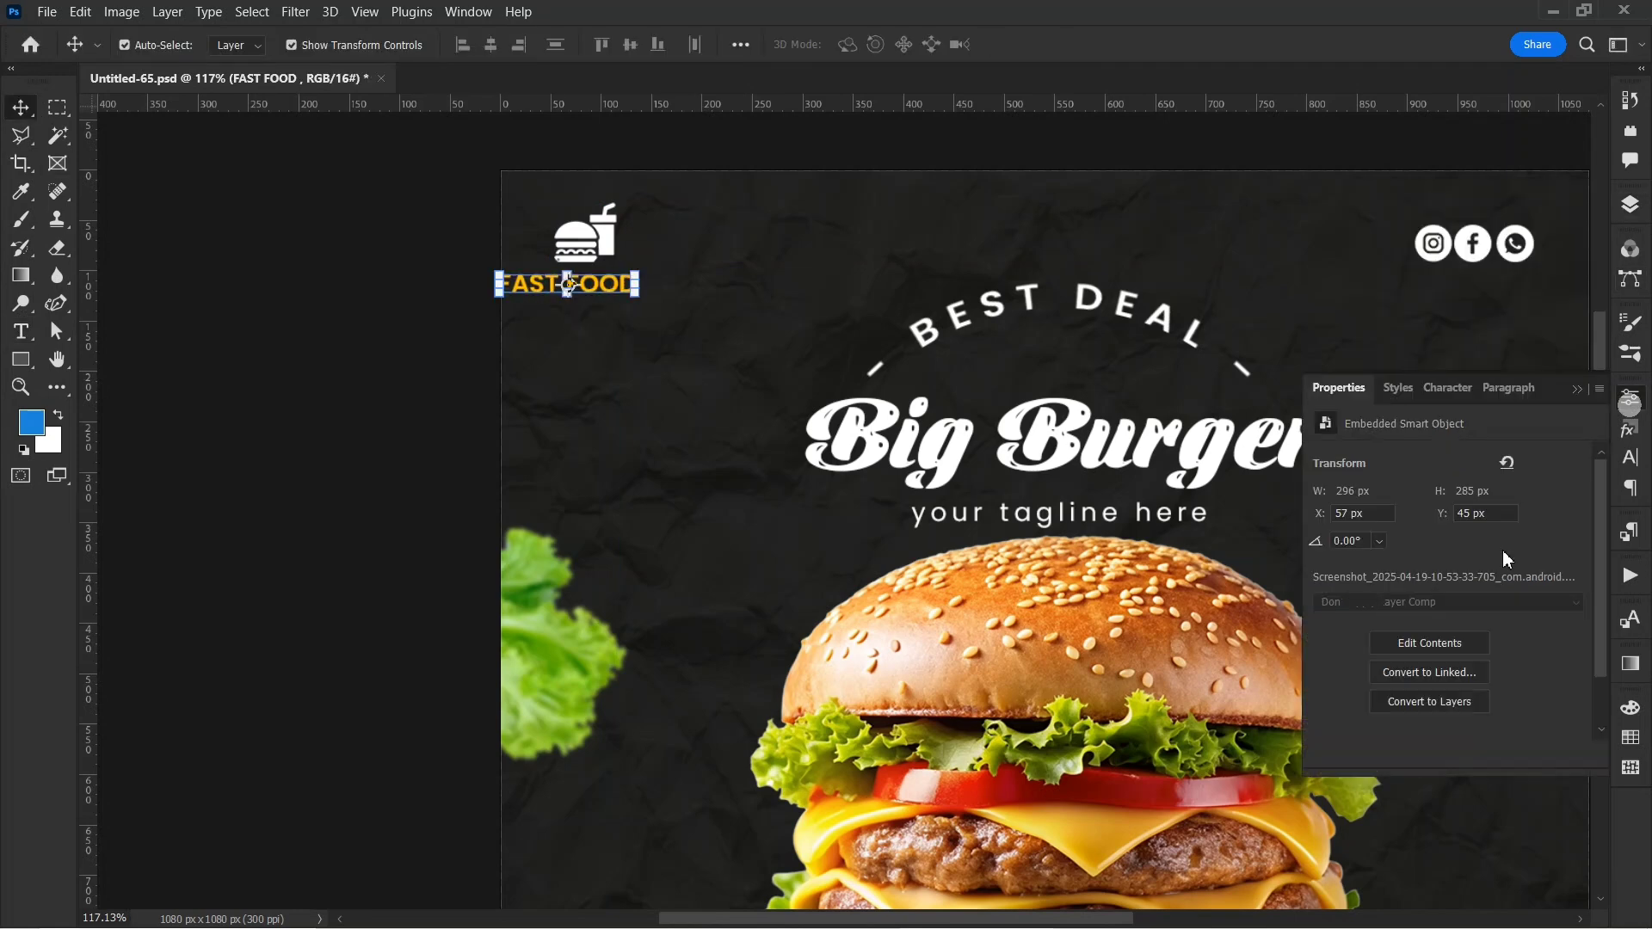
click(1502, 545)
click(1377, 701)
drag(625, 290, 626, 289)
- Duplicate FAST FOOD below itself, retype the copy as "RESTAURANT" at 3 pt and tuck it close underneath
drag(593, 244, 647, 314)
click(665, 258)
double_click(647, 313)
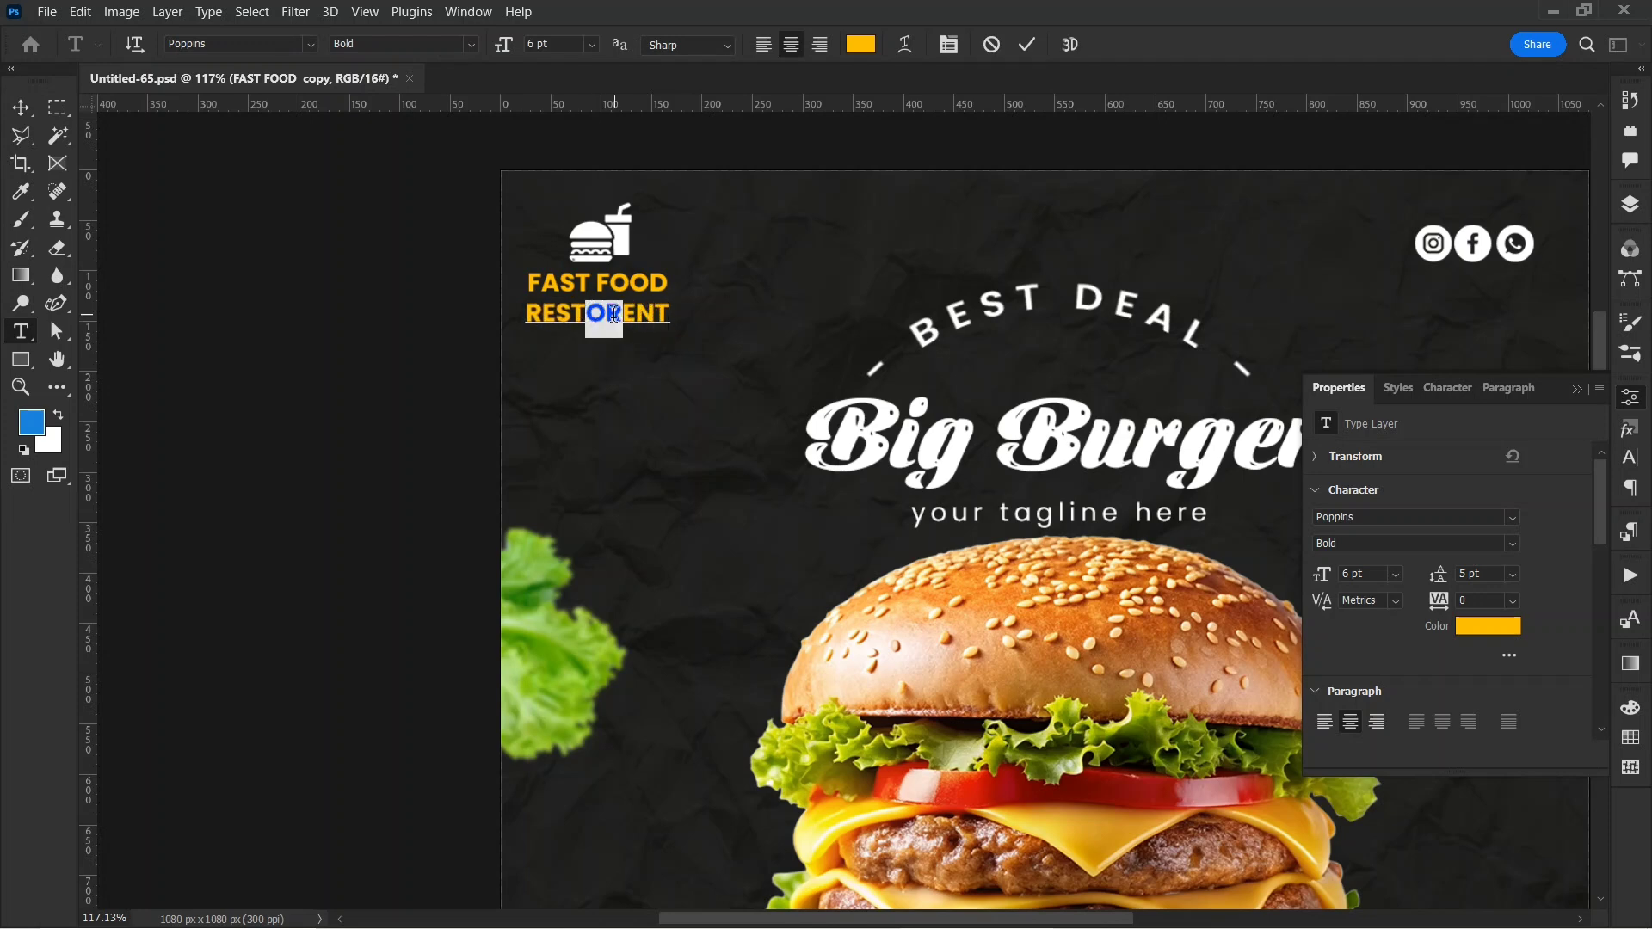
drag(1332, 577, 1330, 577)
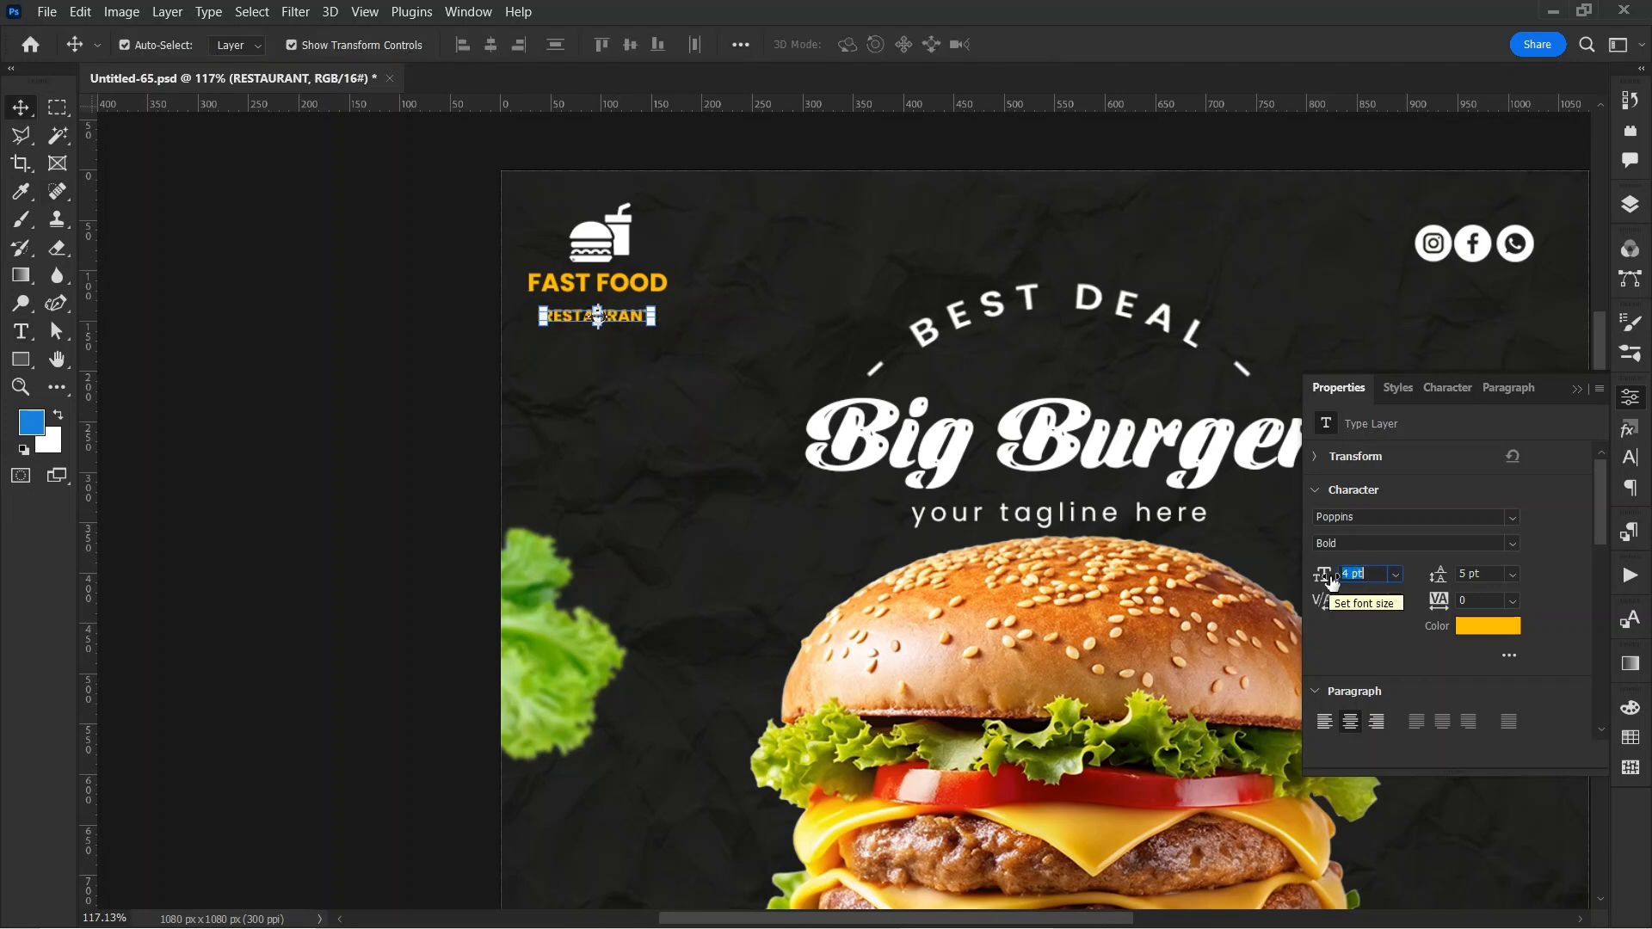
drag(606, 317, 606, 308)
- Change the RESTAURANT and FAST FOOD texts to white
click(1510, 627)
click(1083, 412)
click(1569, 401)
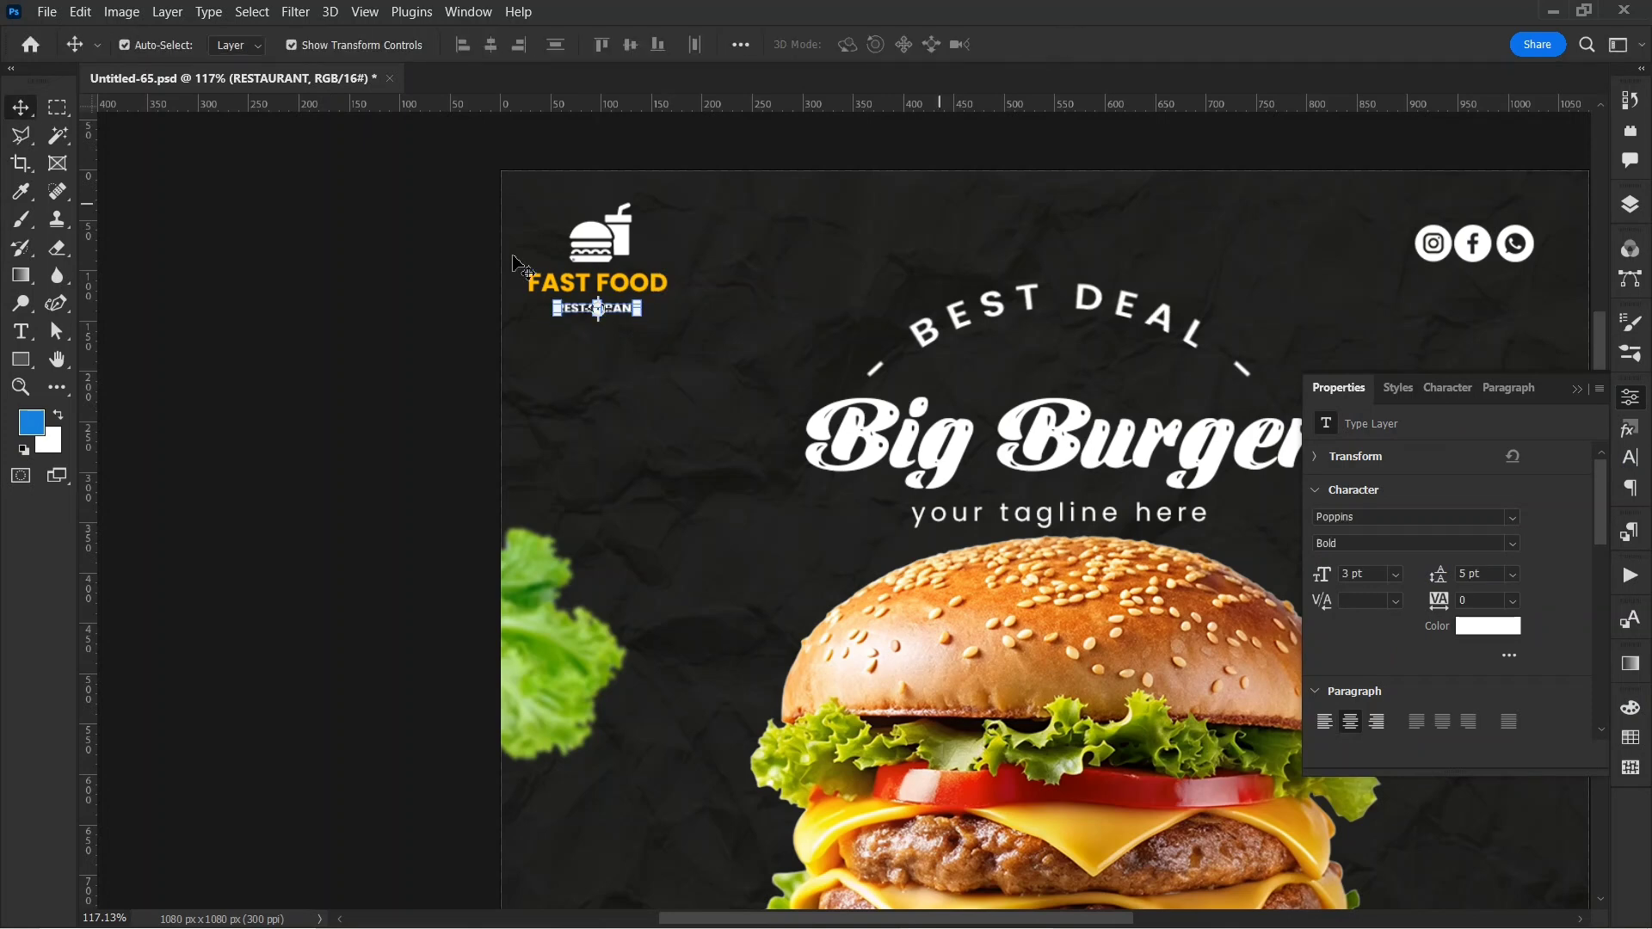
click(573, 283)
click(1489, 627)
click(1082, 412)
click(1568, 402)
- Scale the icon, FAST FOOD and RESTAURANT layers down together and reposition the logo in the upper left corner
click(1630, 205)
click(1532, 333)
shift+click(1523, 420)
drag(528, 204, 577, 242)
drag(619, 248, 570, 215)
key(shift+Up)
key(Return)
click(463, 274)
- Scale the burger down to about 15.45% × 13.71% and recentre it between the tagline and the description
scroll(463, 274, down, 4)
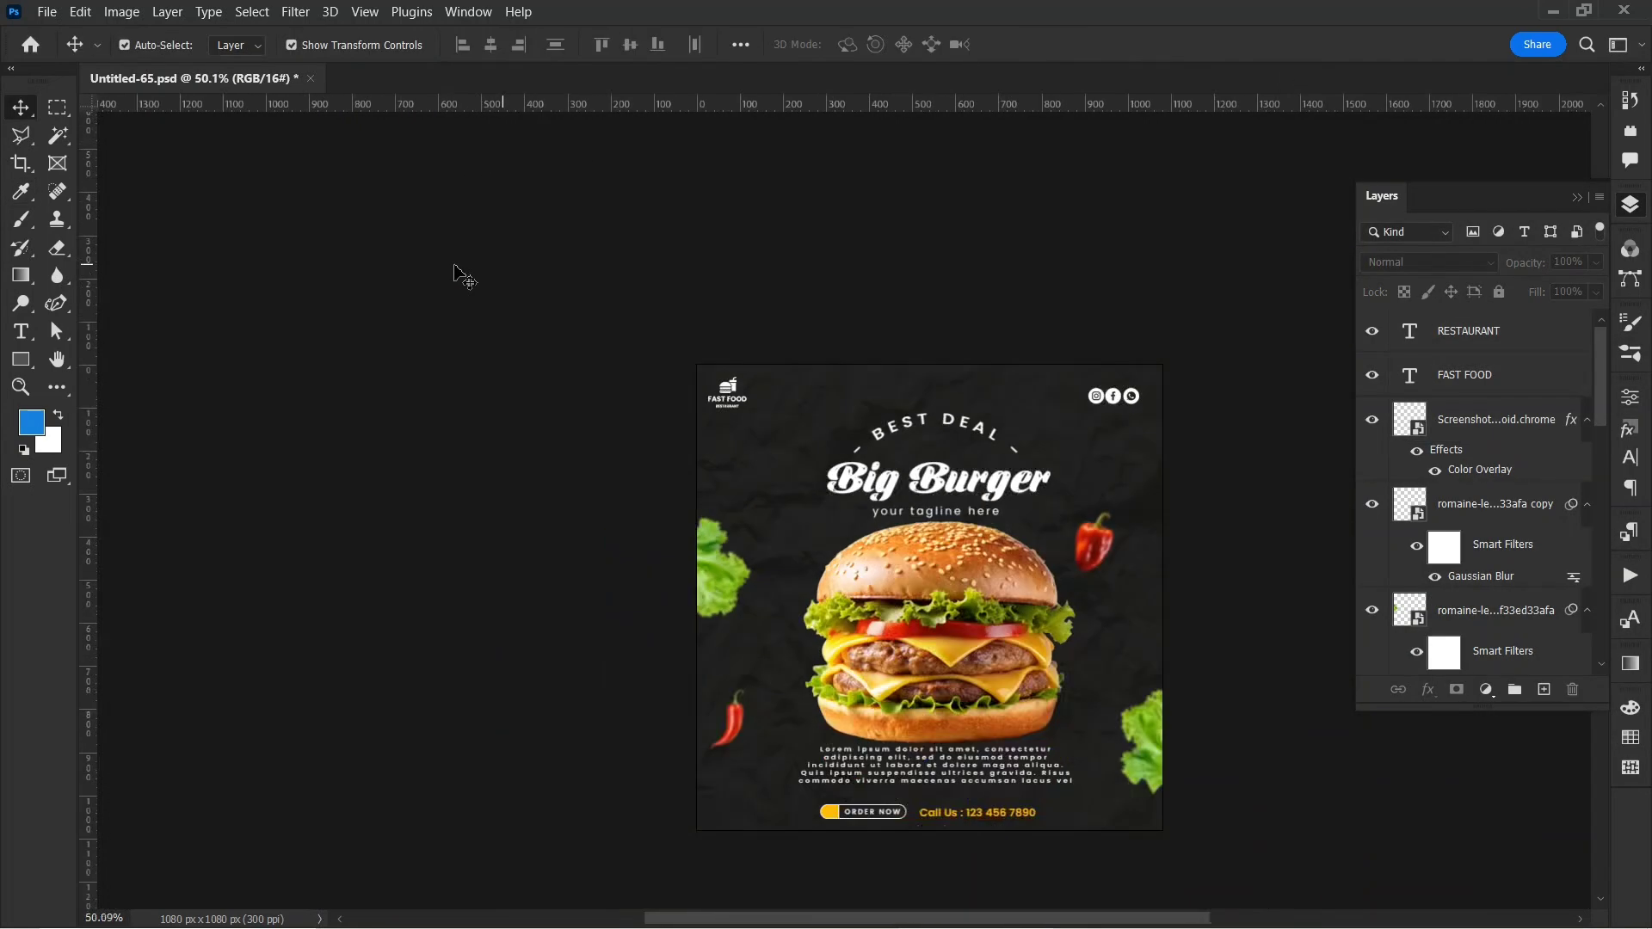
scroll(721, 501, up, 1)
scroll(721, 501, down, 2)
click(721, 501)
drag(599, 384, 622, 404)
drag(733, 463, 725, 453)
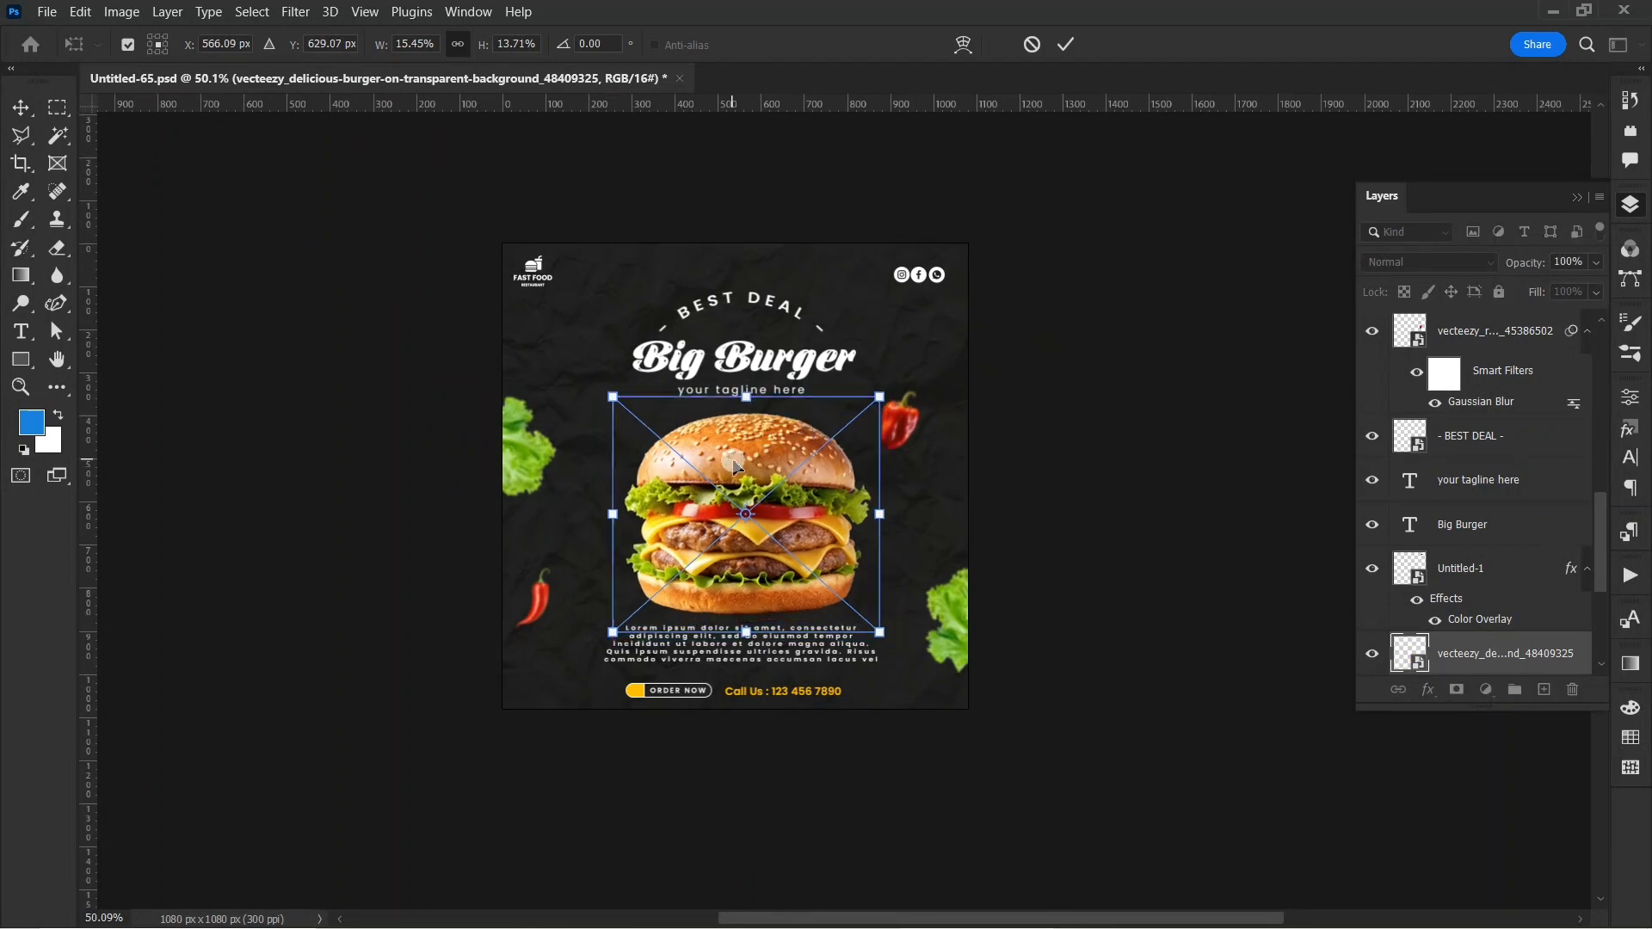
key(Return)
- Add the text "50" in the empty area to the left of the burger
key(t)
click(590, 427)
scroll(590, 428, up, 4)
text(50)
click(20, 108)
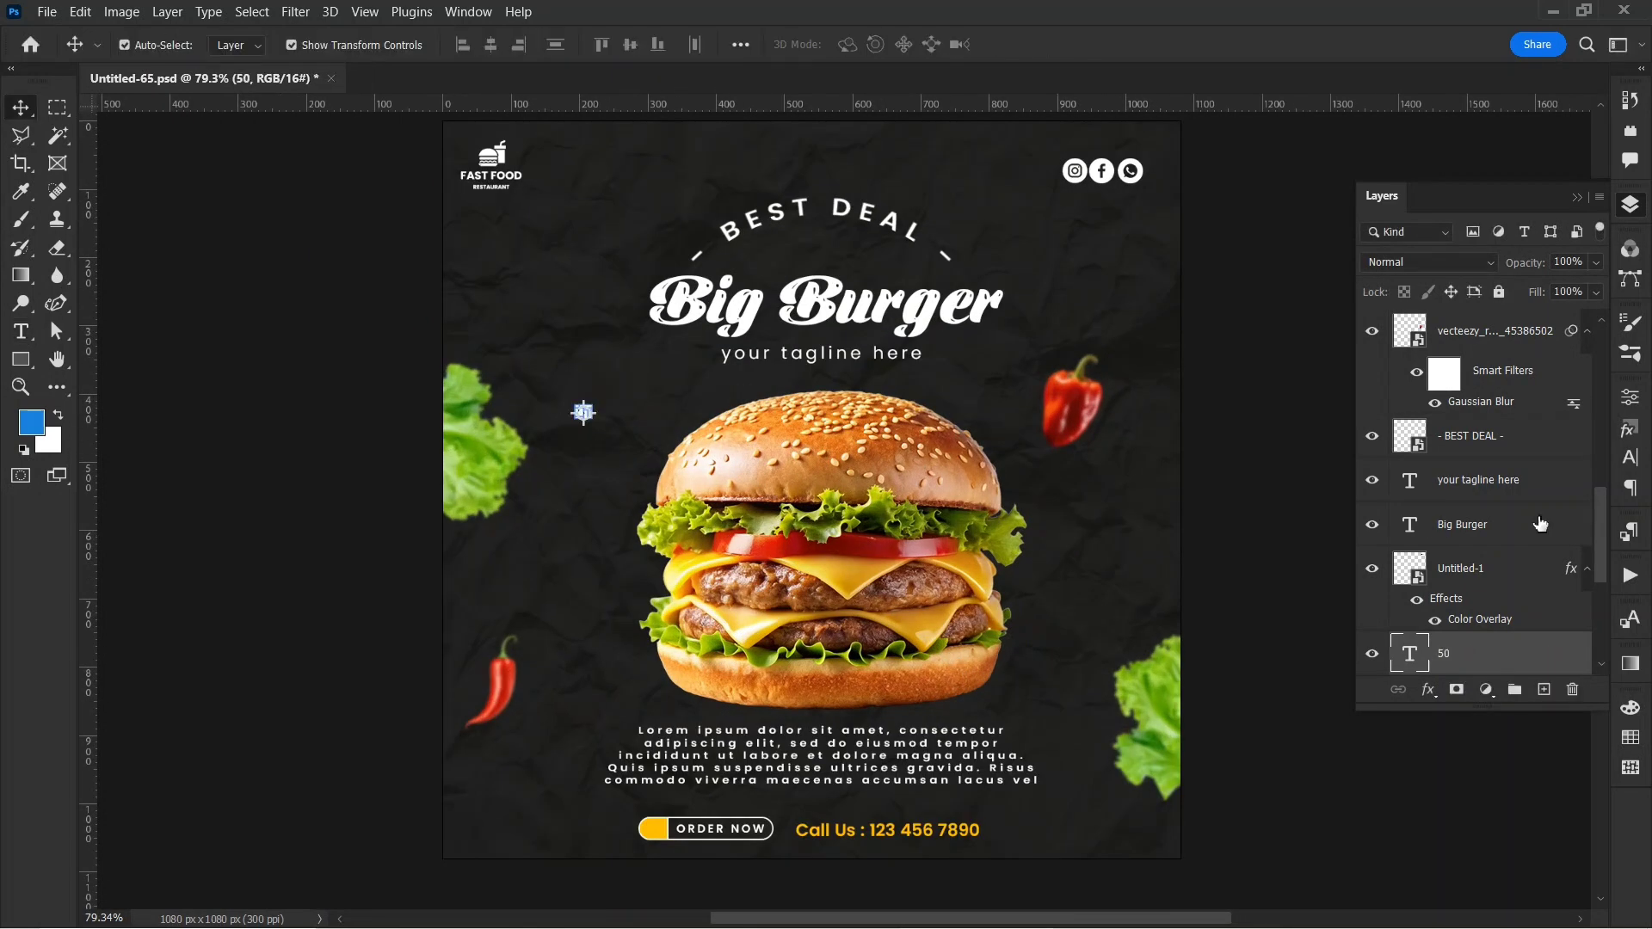
- Enlarge the 50 text to 16 pt and place it beside the burger's top bun
click(1630, 396)
drag(1372, 574, 1301, 587)
key(ctrl+t)
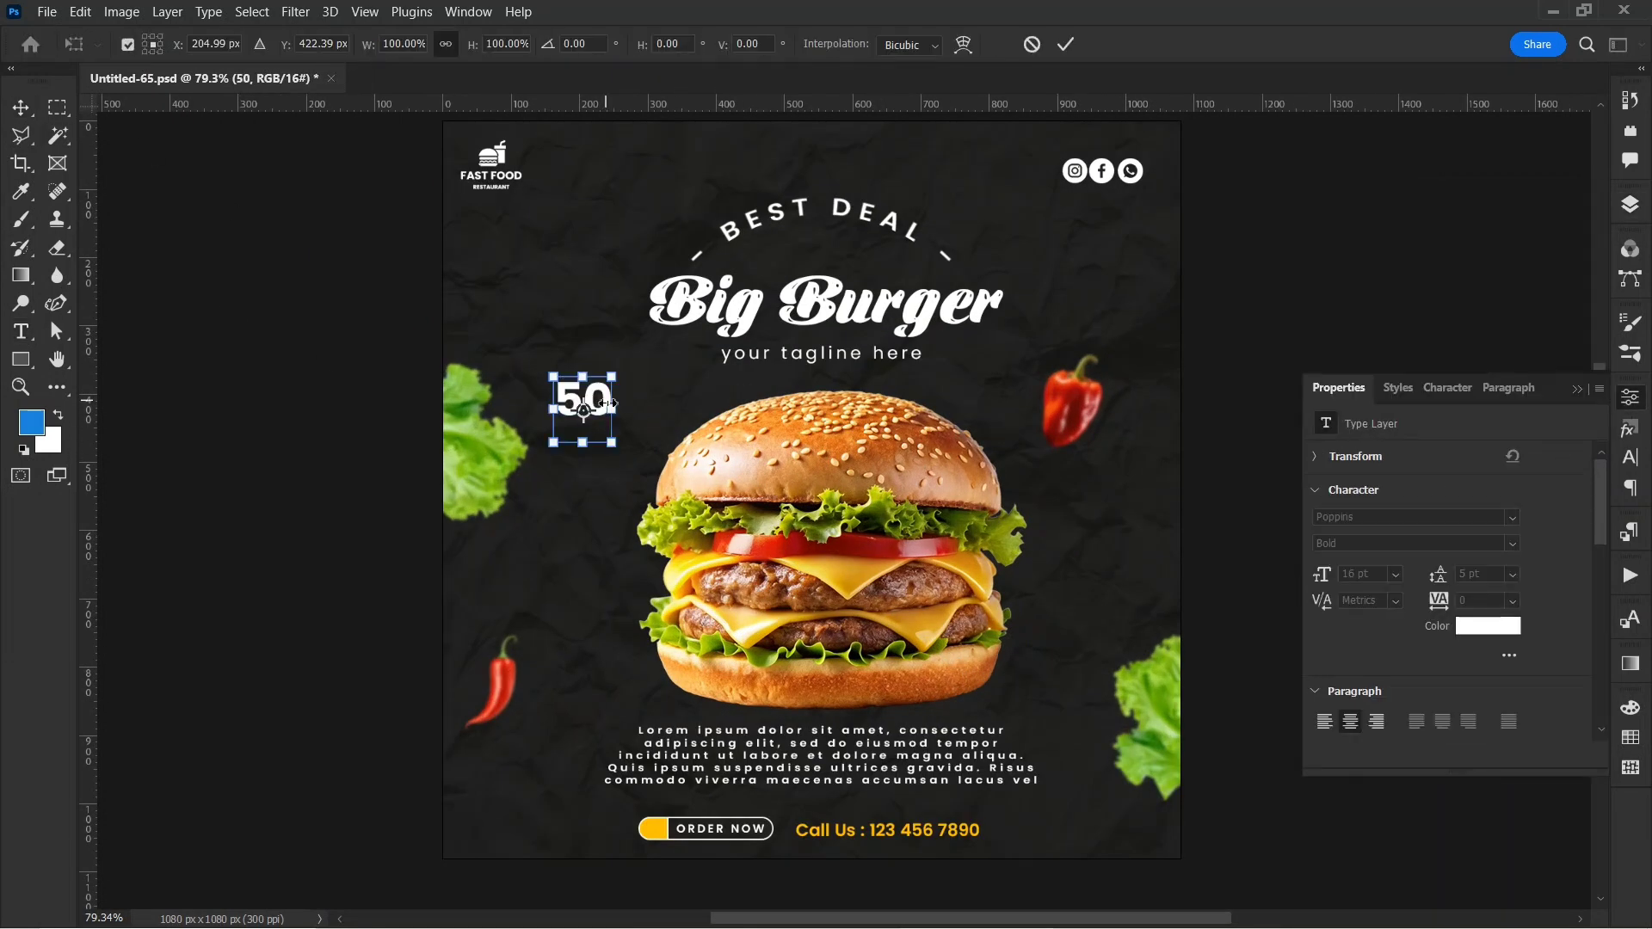
key(Return)
- Move the left lettuce leaf up along the post's edge to about Y 206 px
scroll(600, 452, up, 3)
drag(465, 478, 465, 335)
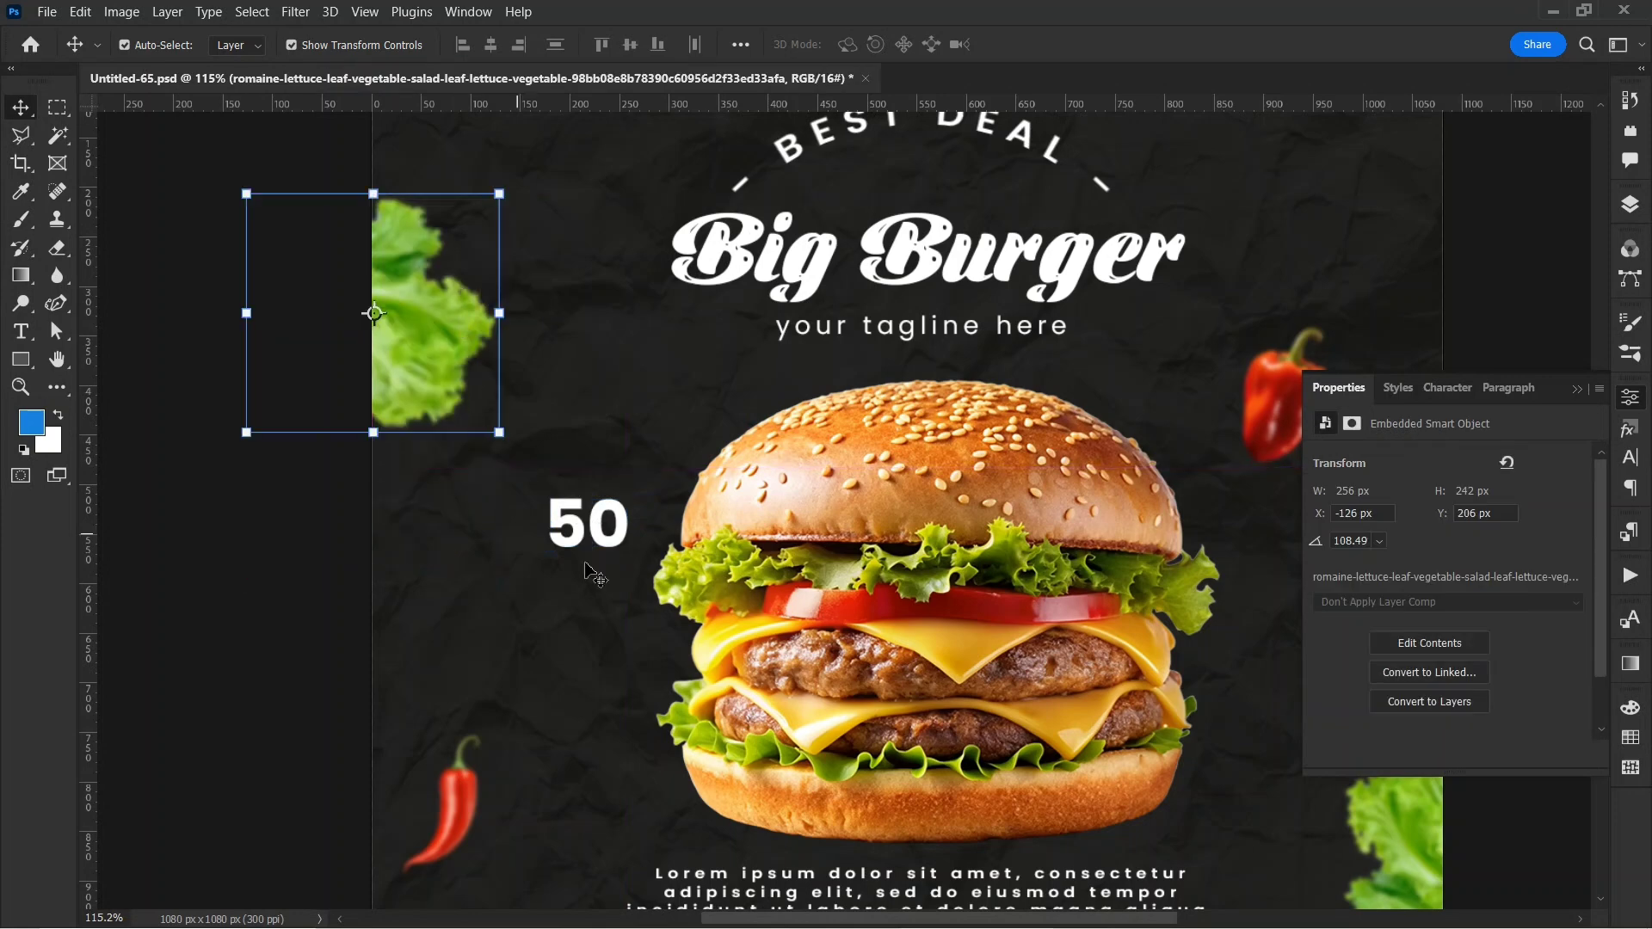
- Change the 50 text's font to Antihero and adjust its position beside the burger
click(575, 546)
click(1512, 518)
click(1310, 284)
click(574, 535)
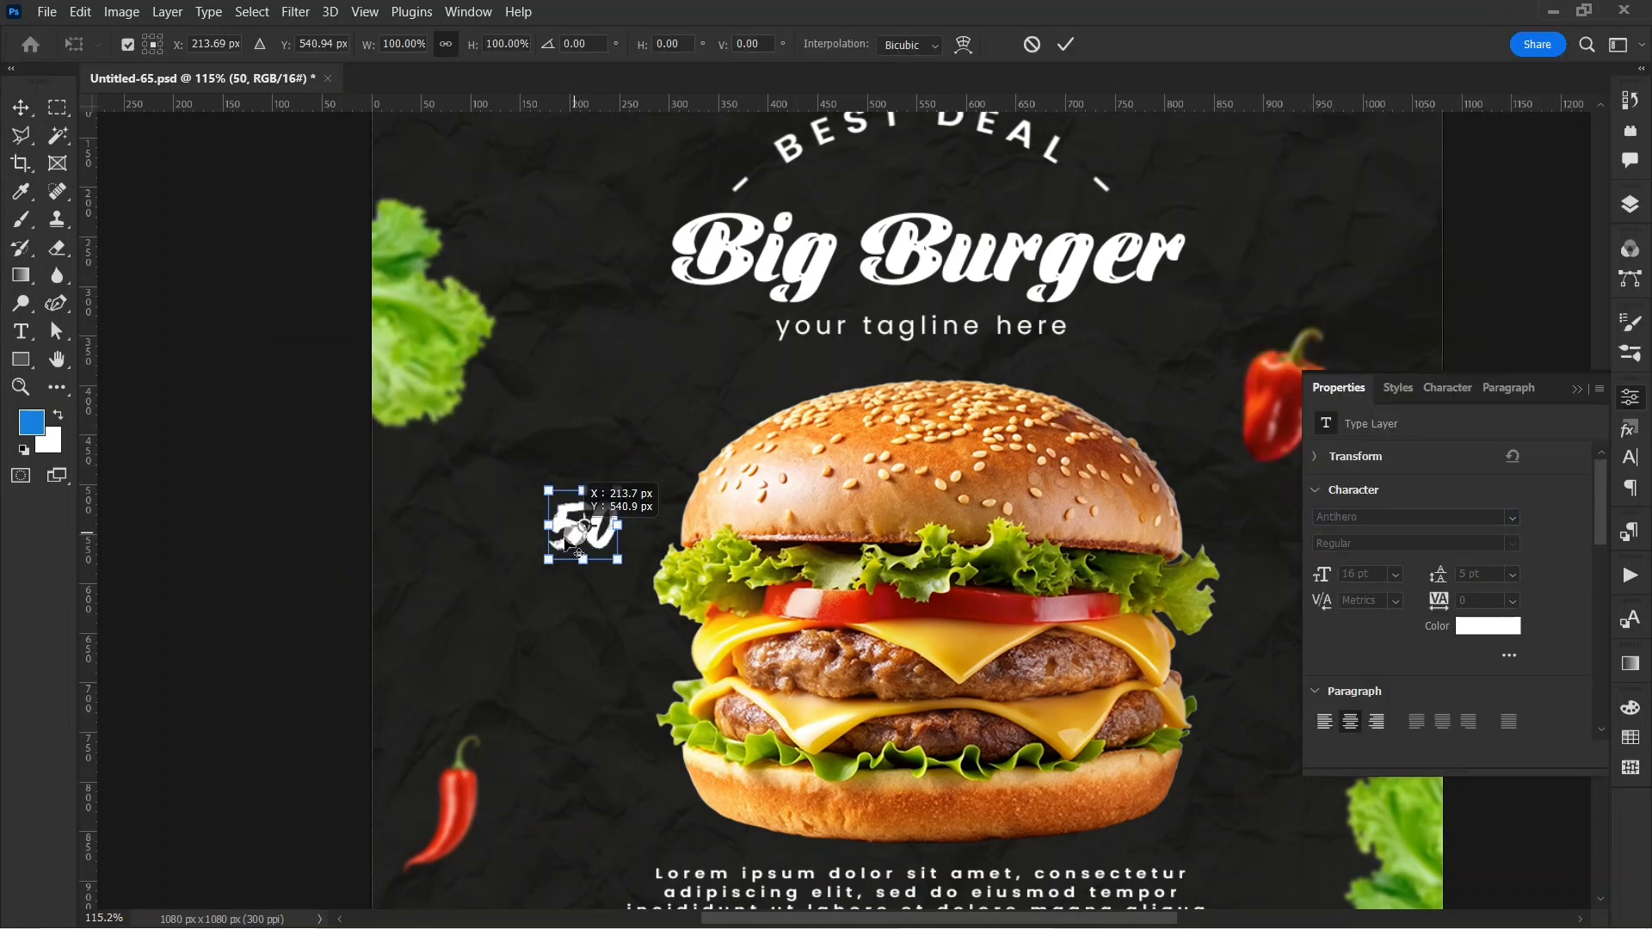
key(Return)
- Duplicate the 50 text below itself, retype the copy as "SAVE" and set it in Poppins Bold
alt+drag(600, 544, 588, 600)
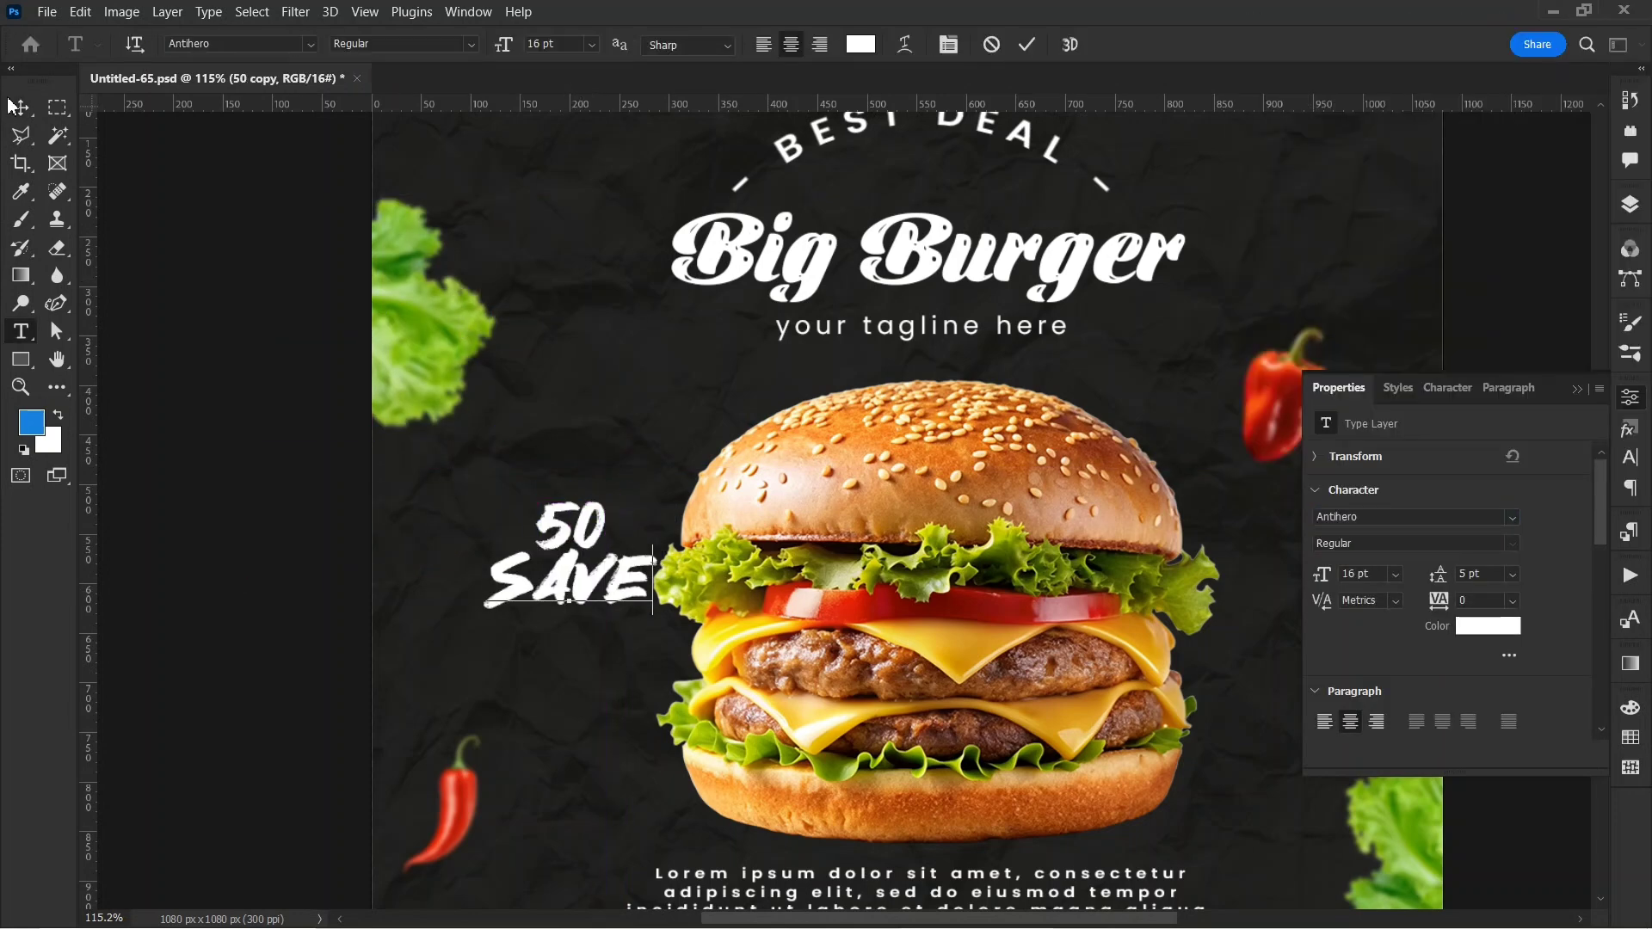
click(14, 106)
click(1512, 518)
click(1492, 86)
click(1513, 544)
click(1453, 772)
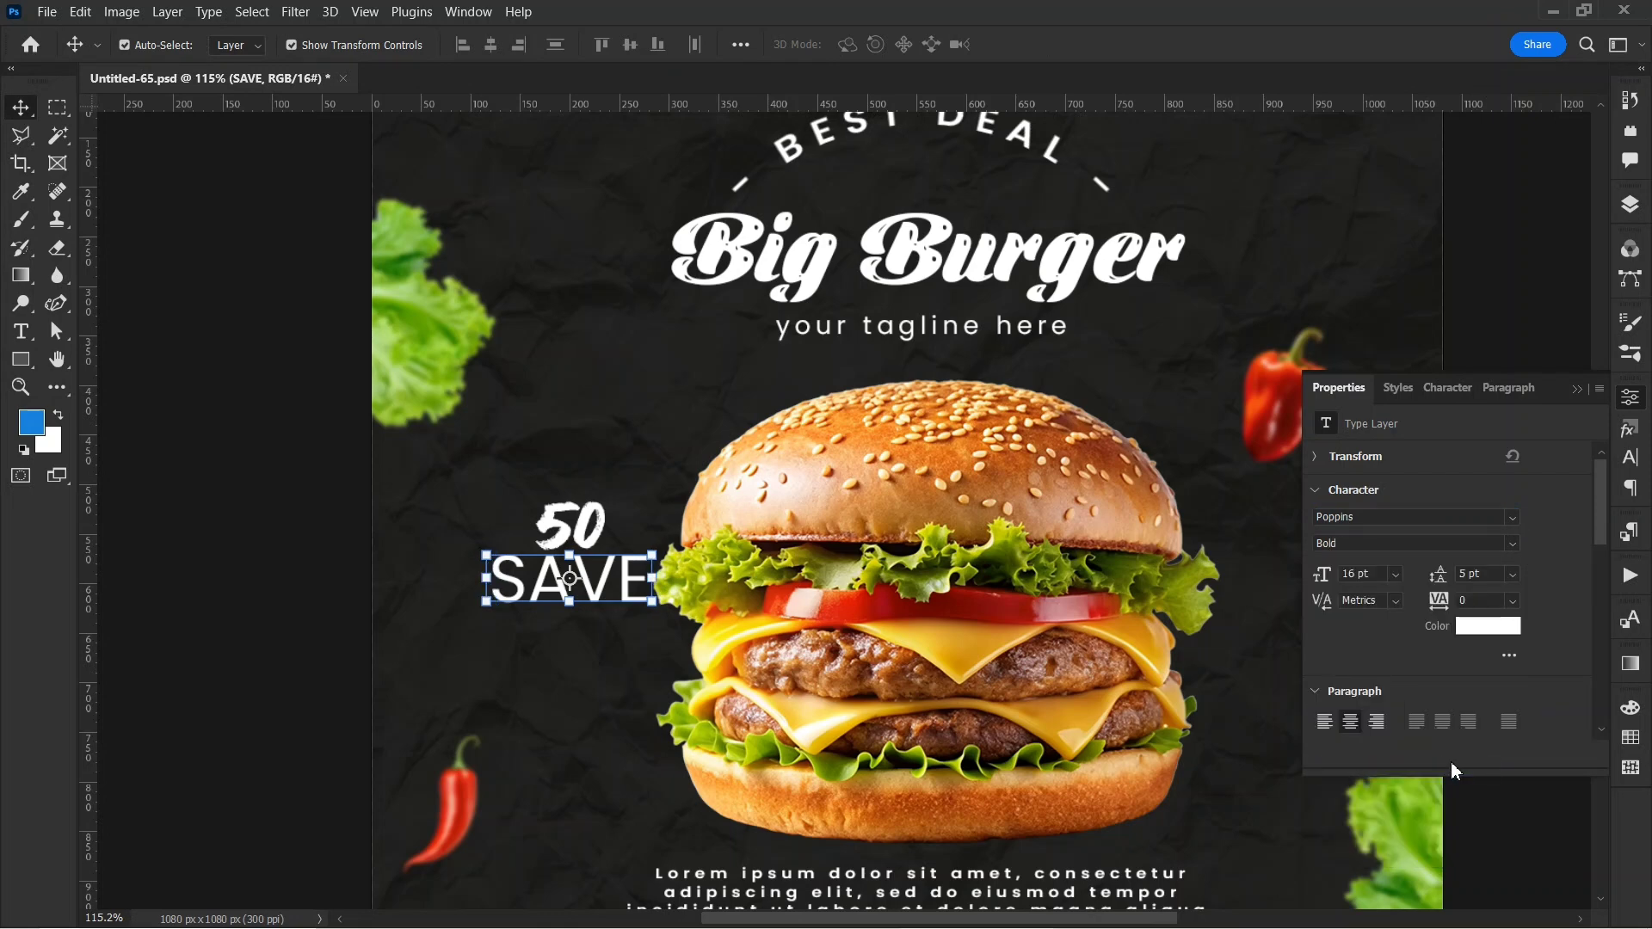
- Scale SAVE down to about 30%, rotate it -90° and stand it against the left side of the 50
scroll(487, 598, up, 5)
drag(486, 598, 772, 594)
drag(914, 633, 859, 509)
key(Return)
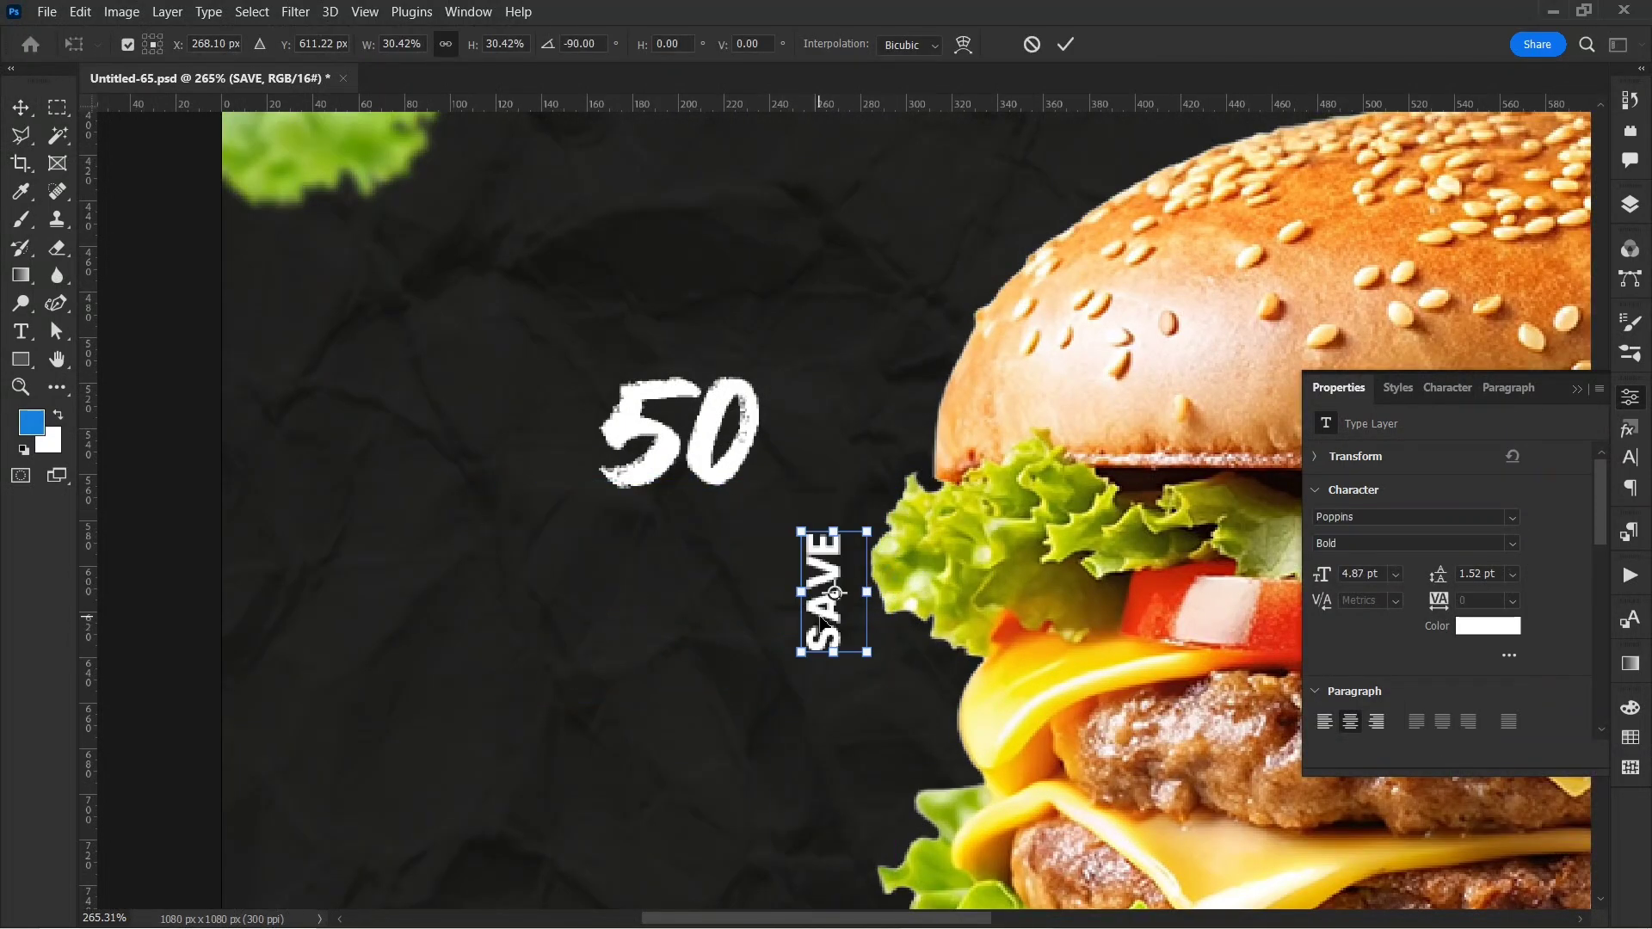
drag(807, 588, 759, 301)
- Retype the duplicated SAVE text as "OFF", turn it to read downward, shrink it and place it against the 50's right side
double_click(800, 448)
click(24, 107)
key(ctrl+t)
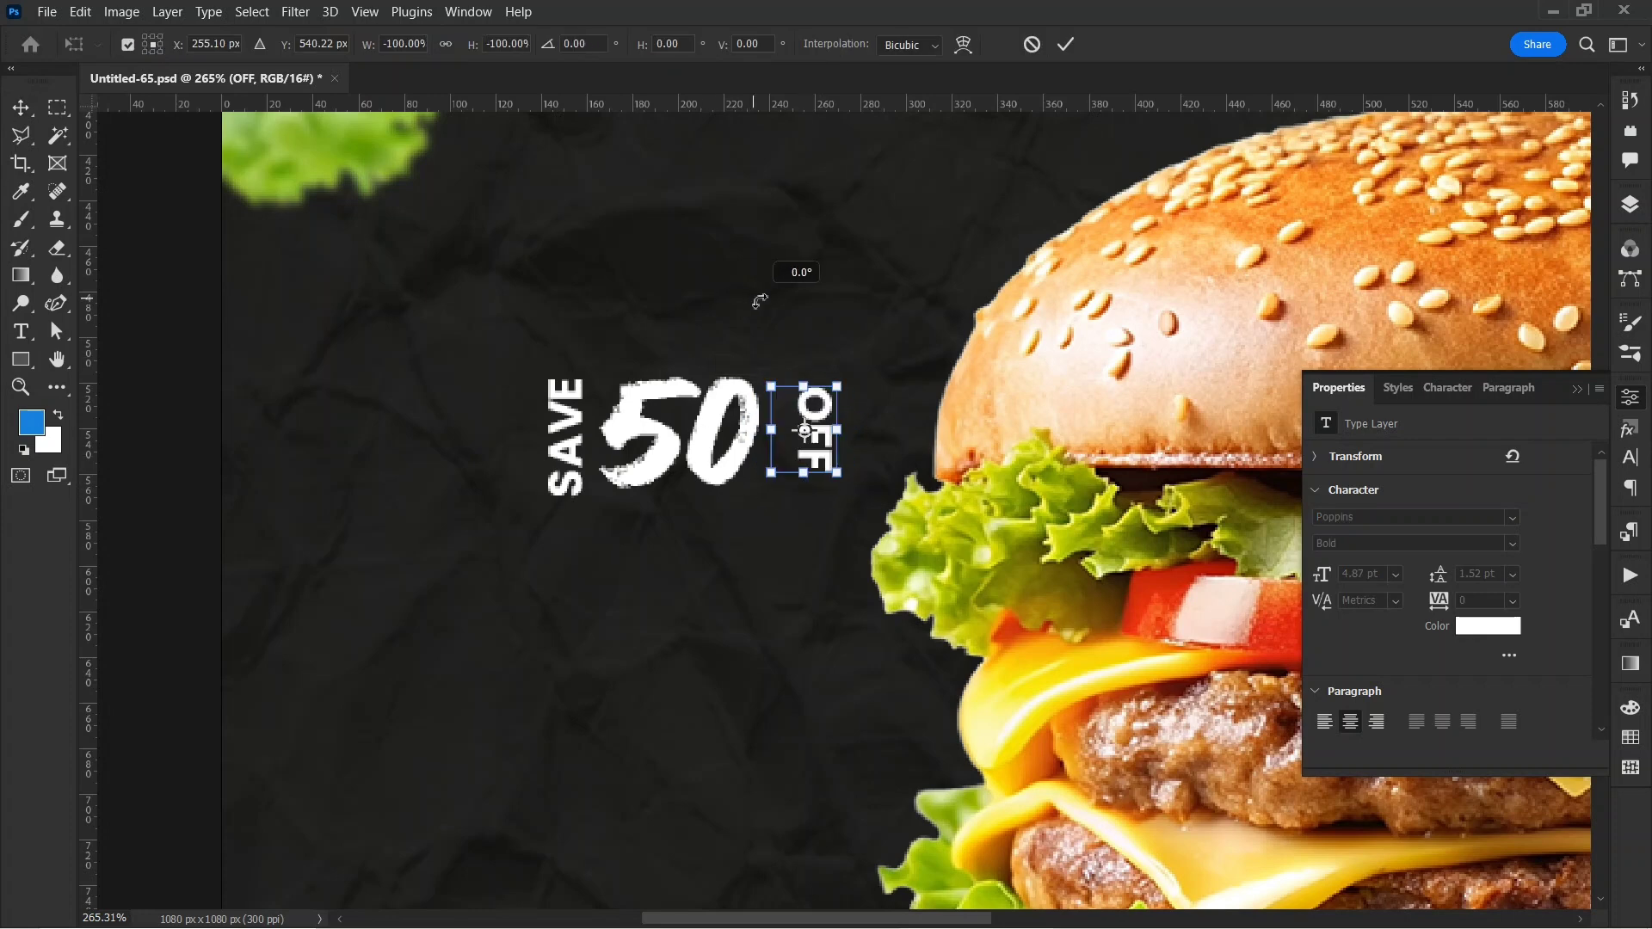
drag(803, 469, 788, 482)
drag(743, 409, 750, 423)
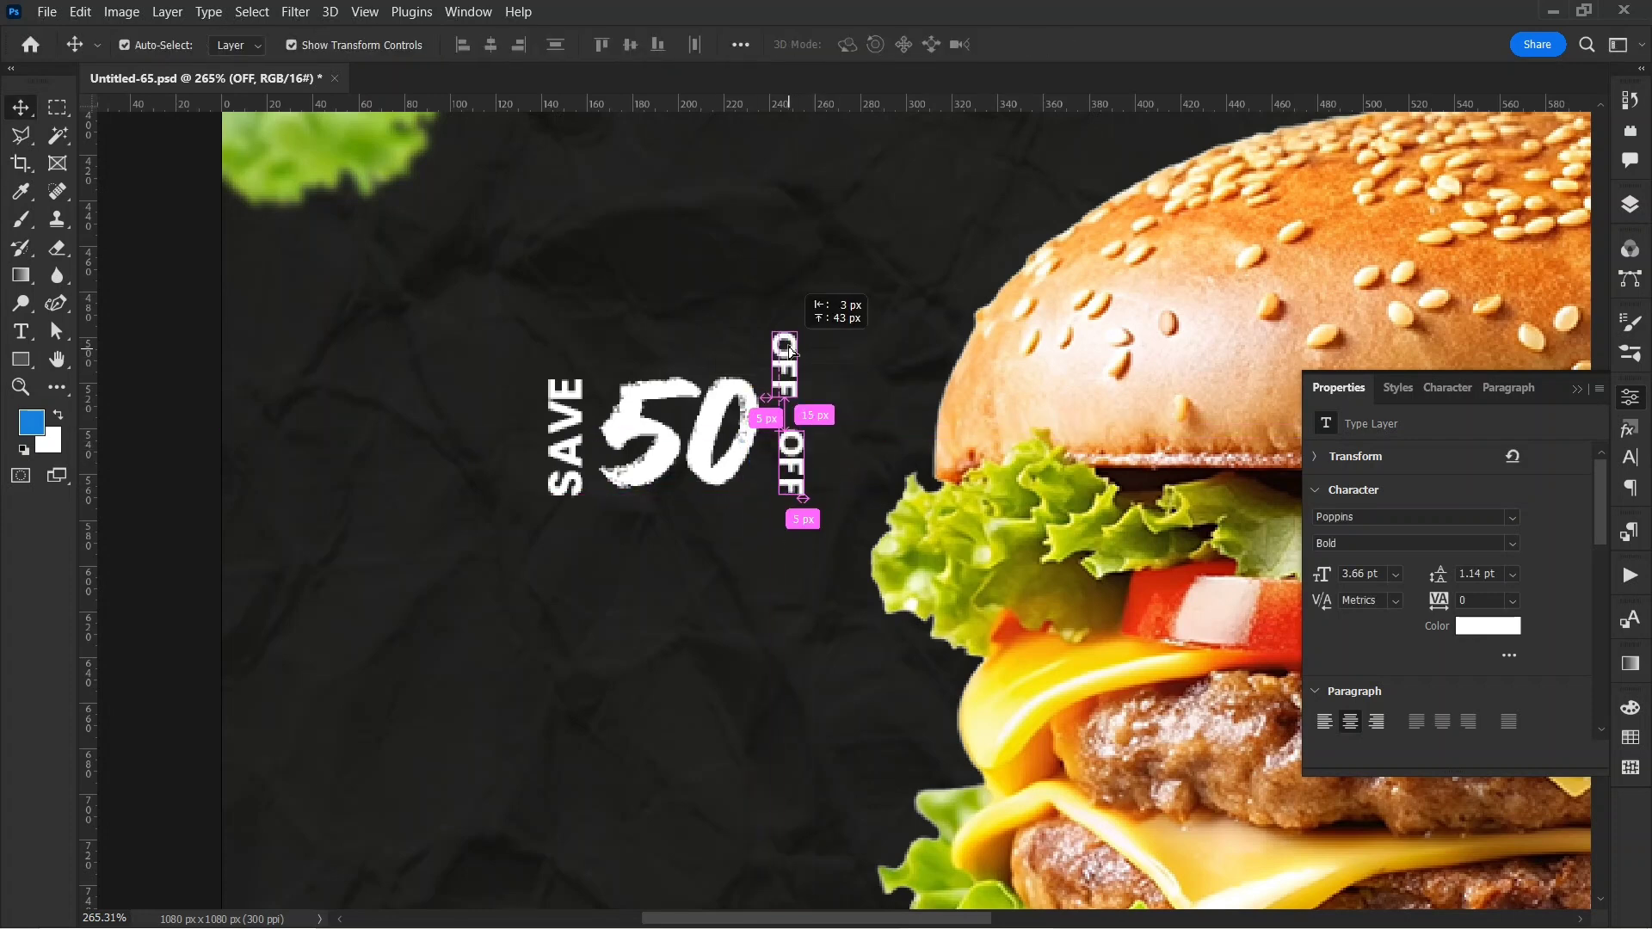
- Duplicate OFF above itself, rotate the copy horizontal, retype it as "%", enlarge it to about 209% and place it above OFF
drag(793, 351, 793, 350)
key(ctrl+t)
drag(799, 359, 871, 350)
double_click(794, 358)
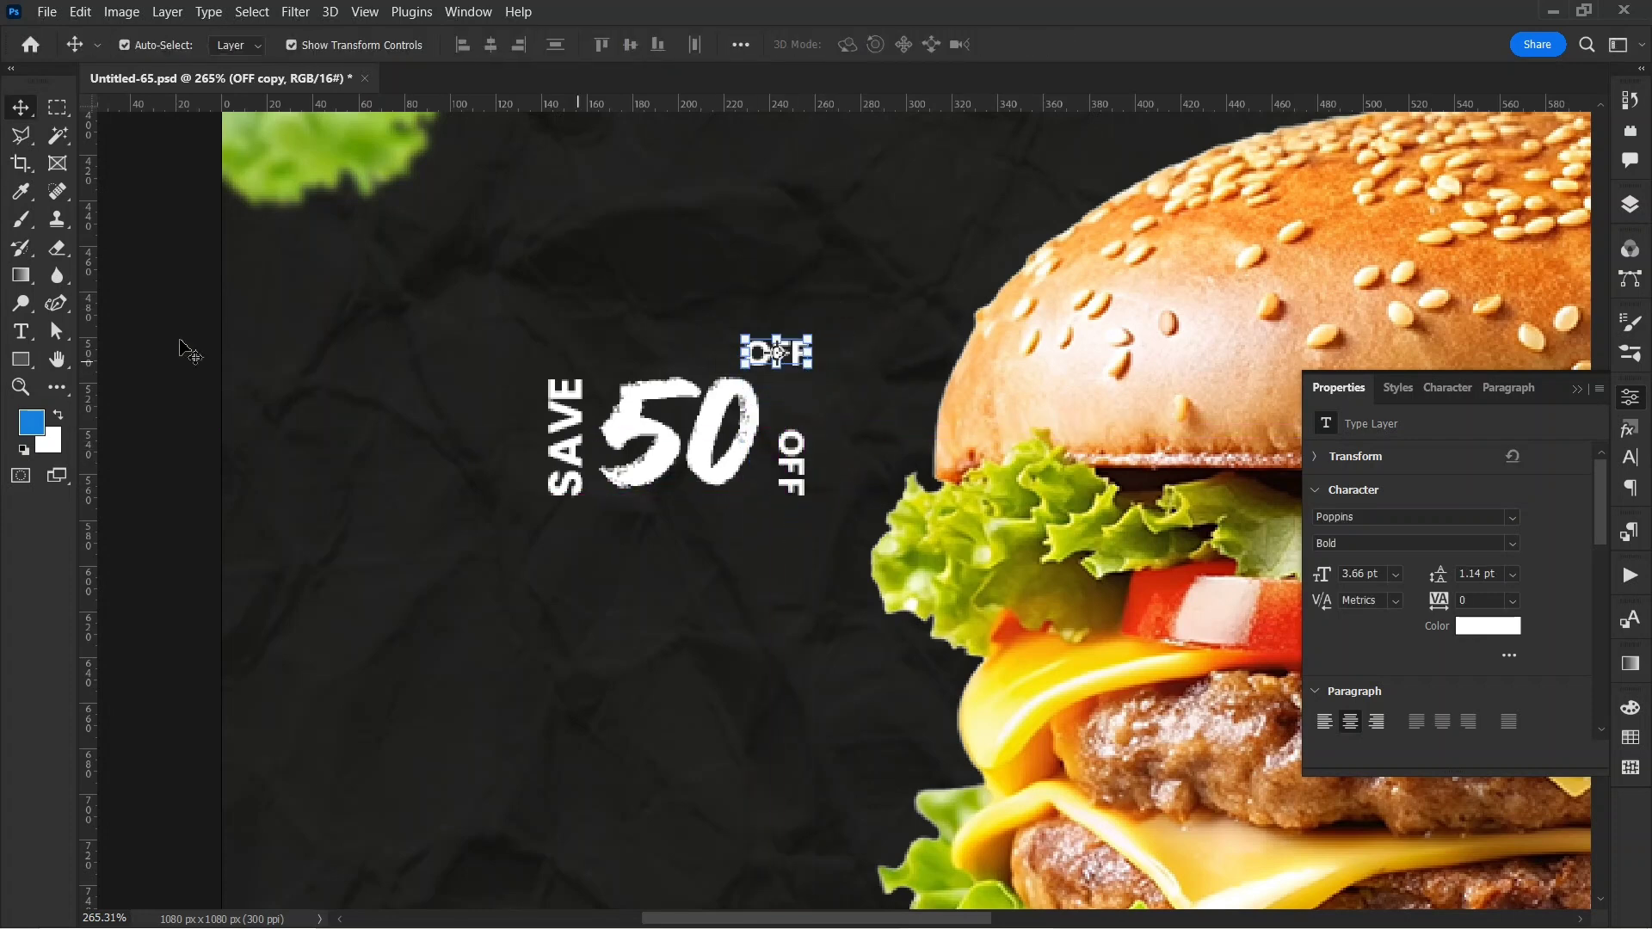
click(21, 332)
drag(747, 355, 860, 359)
key(ctrl+Return)
key(ctrl+t)
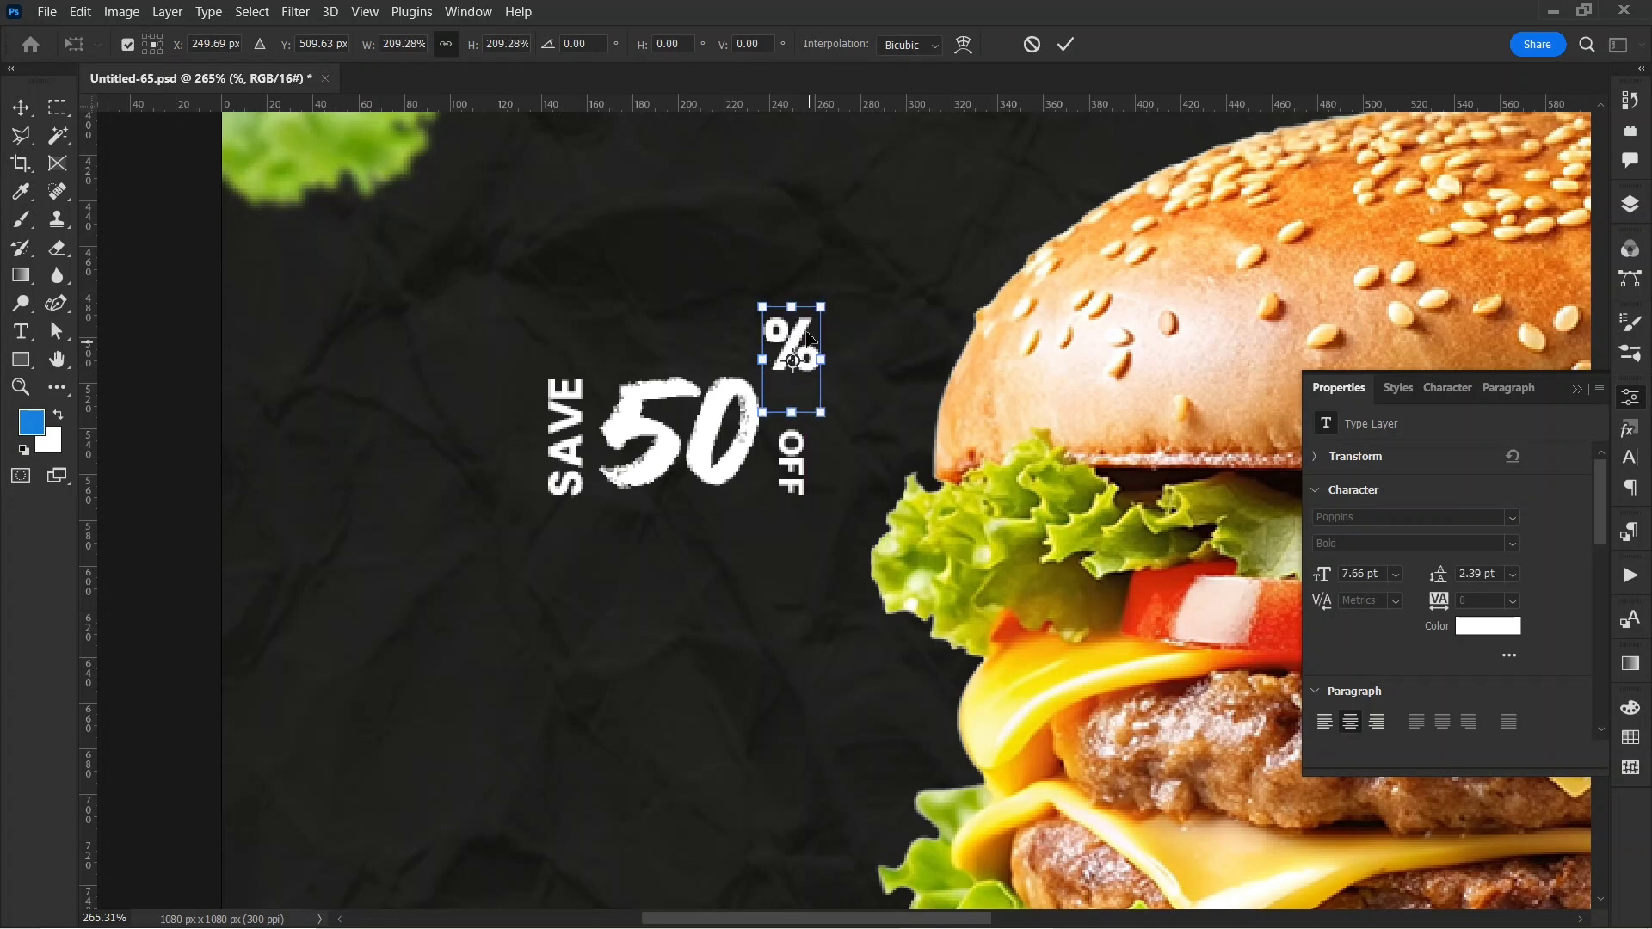
key(Return)
click(785, 382)
- Duplicate the % sign above the 50, retype the copy as "UP TO" and scale it down to fit over the number
alt+drag(802, 376, 641, 307)
double_click(641, 307)
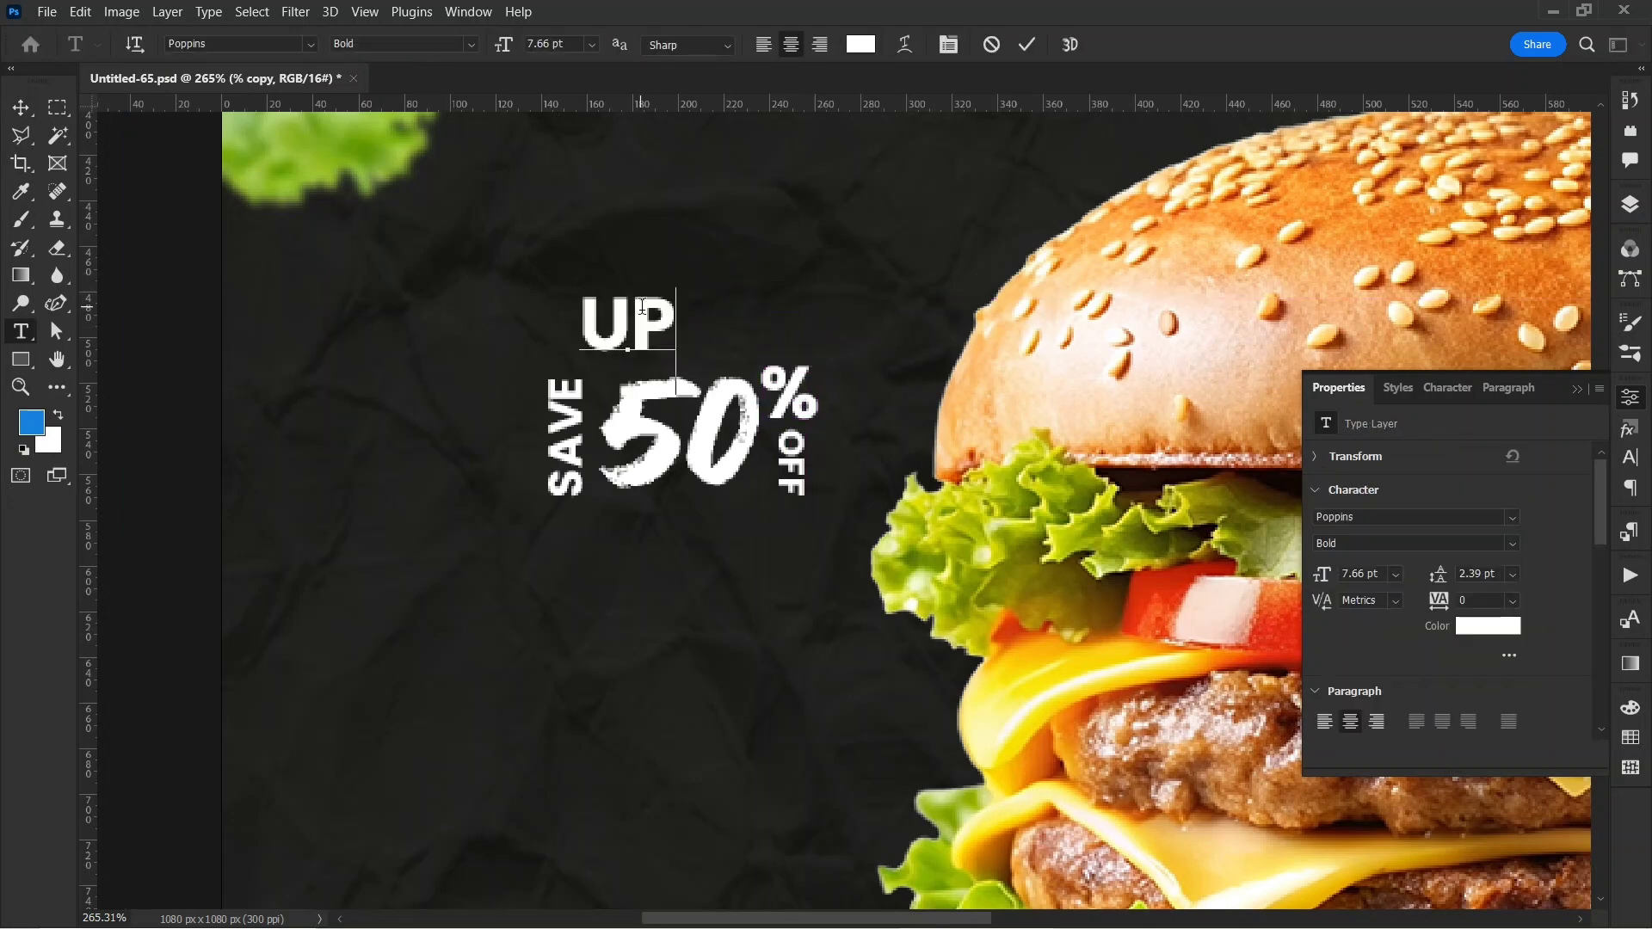
key(ctrl+Return)
key(ctrl+t)
drag(520, 289, 623, 332)
key(Return)
- Recolor the 50 and the % sign with yellow sampled from the burger's cheese
click(1509, 634)
click(1017, 675)
click(1592, 402)
key(ctrl+t)
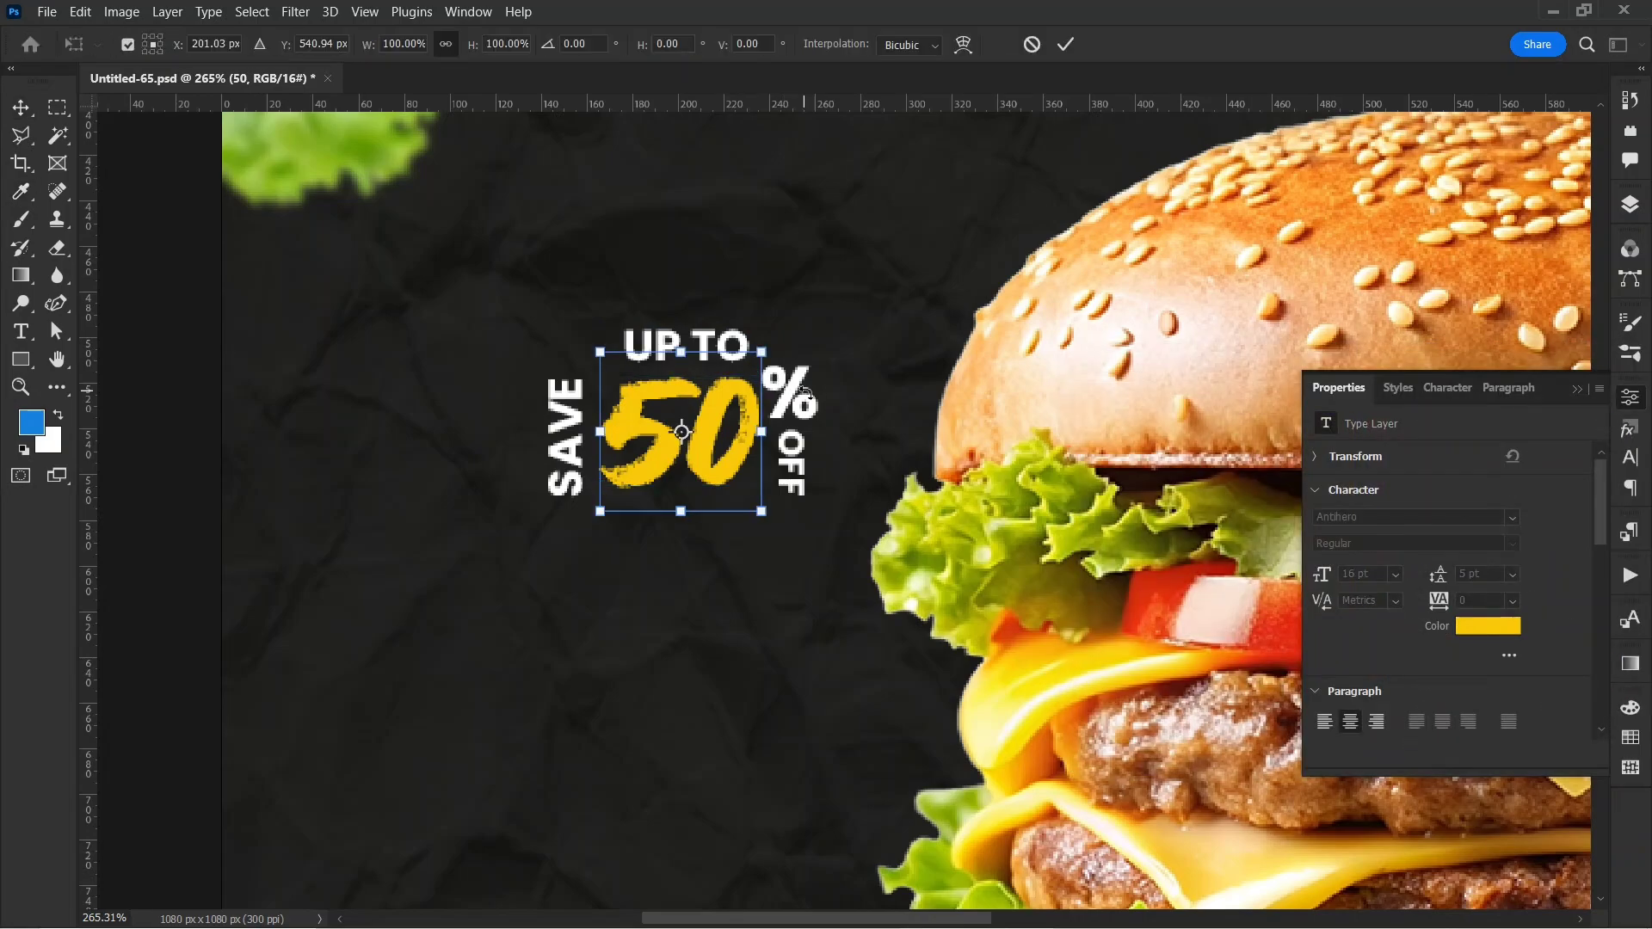
key(Return)
click(790, 393)
click(1509, 631)
click(1020, 680)
click(1569, 401)
- Embed the hand-drawn dotted arrow image, scale it down beside the discount callout and flip it
key(ctrl+0)
click(46, 12)
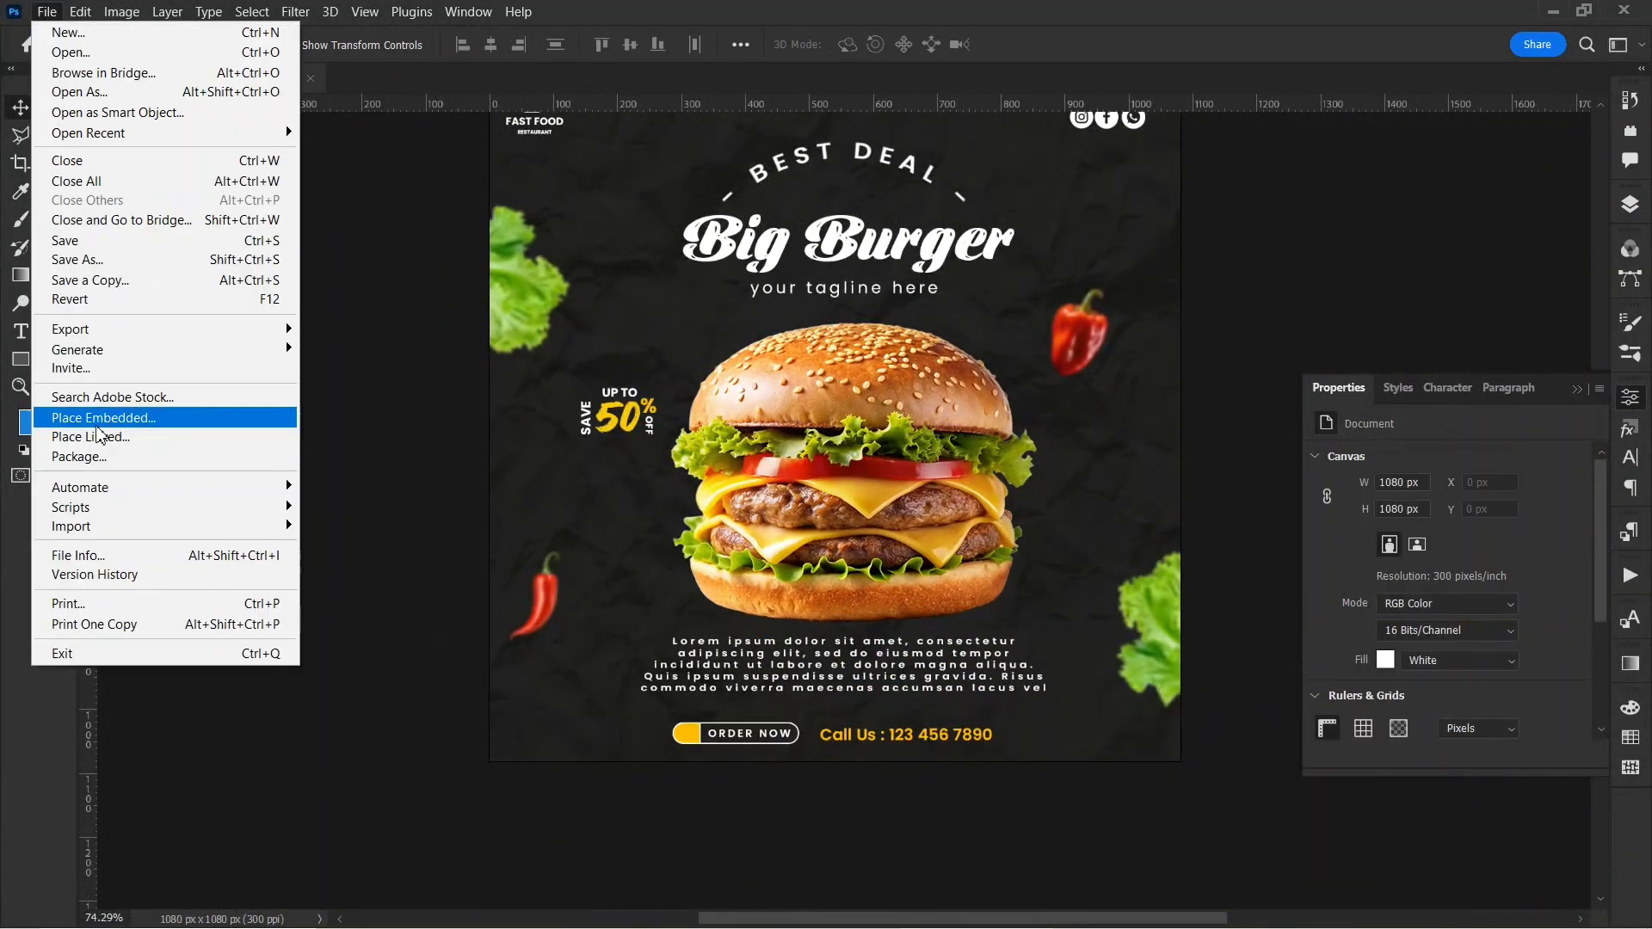
click(163, 417)
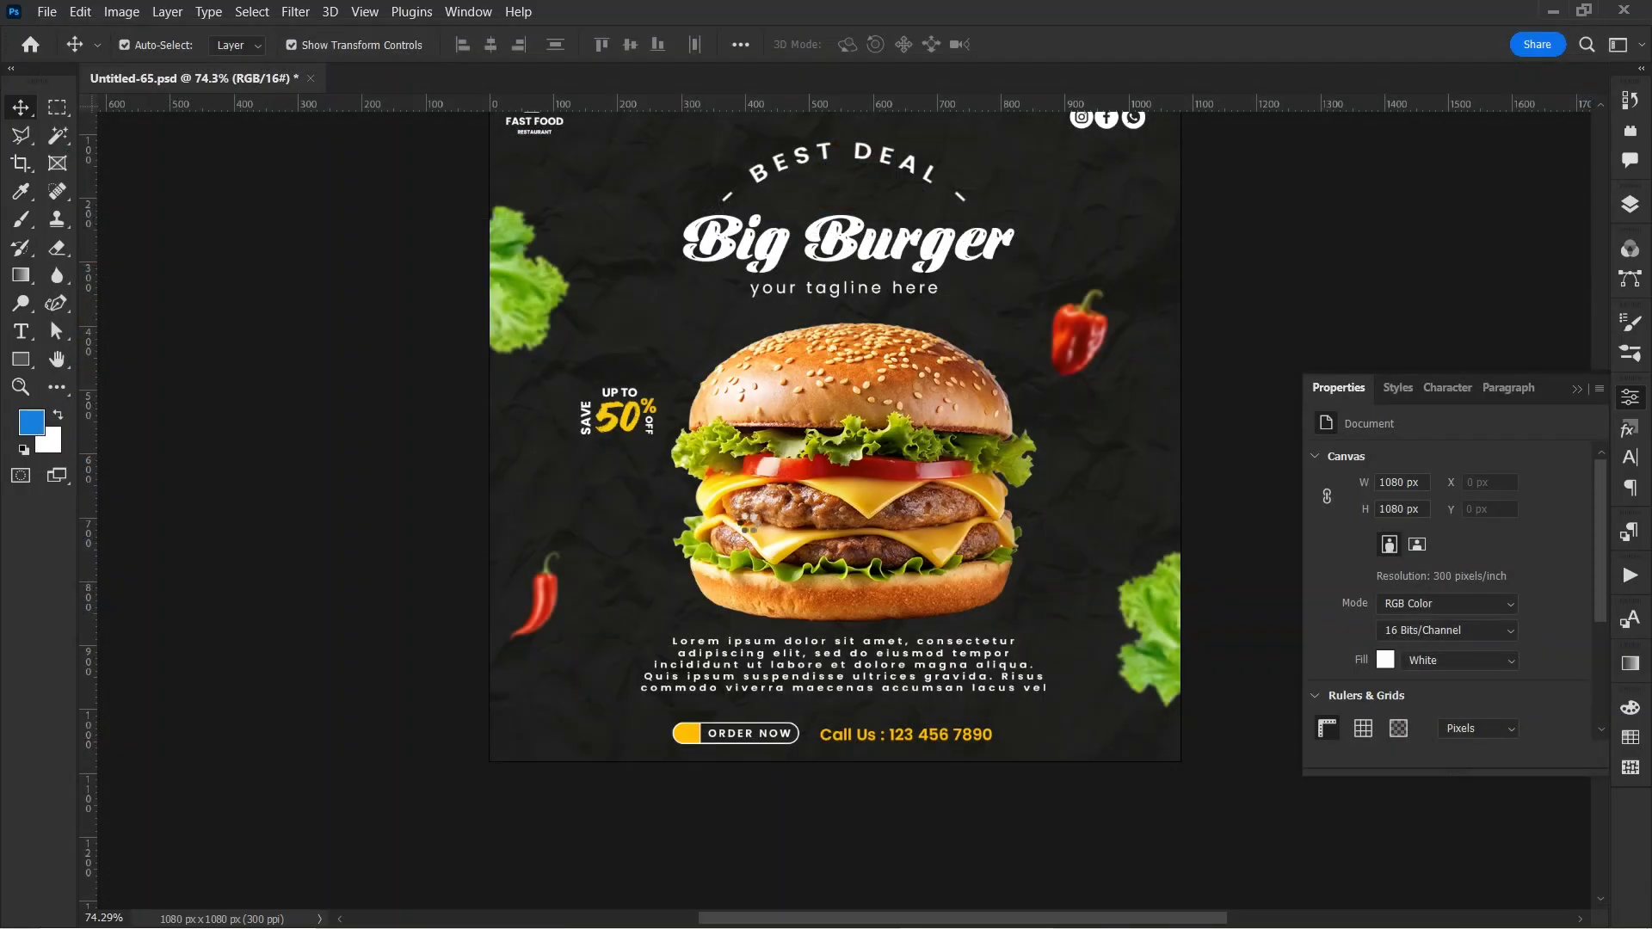
drag(1180, 437, 585, 499)
key(Return)
click(80, 12)
mouse_move(172, 477)
click(448, 848)
key(Return)
- Apply a white Color Overlay at 100% opacity to the dotted arrow and move it below the discount callout
click(1631, 205)
scroll(1540, 436, up, 10)
double_click(1581, 336)
click(876, 325)
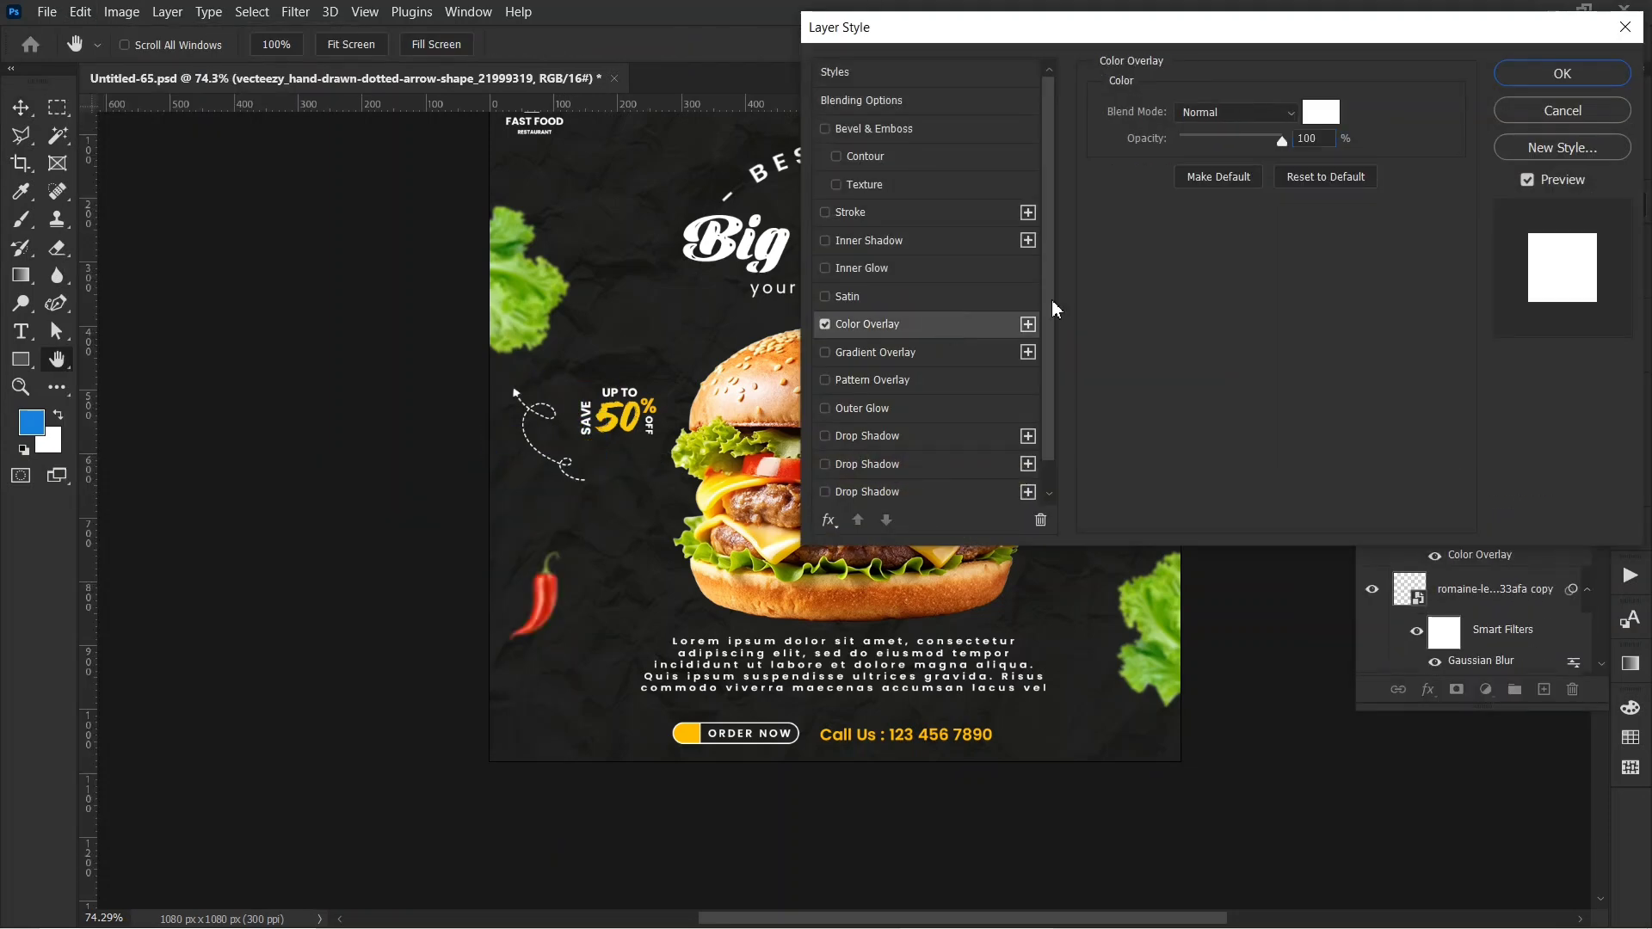
click(1522, 70)
drag(626, 531, 634, 522)
click(420, 514)
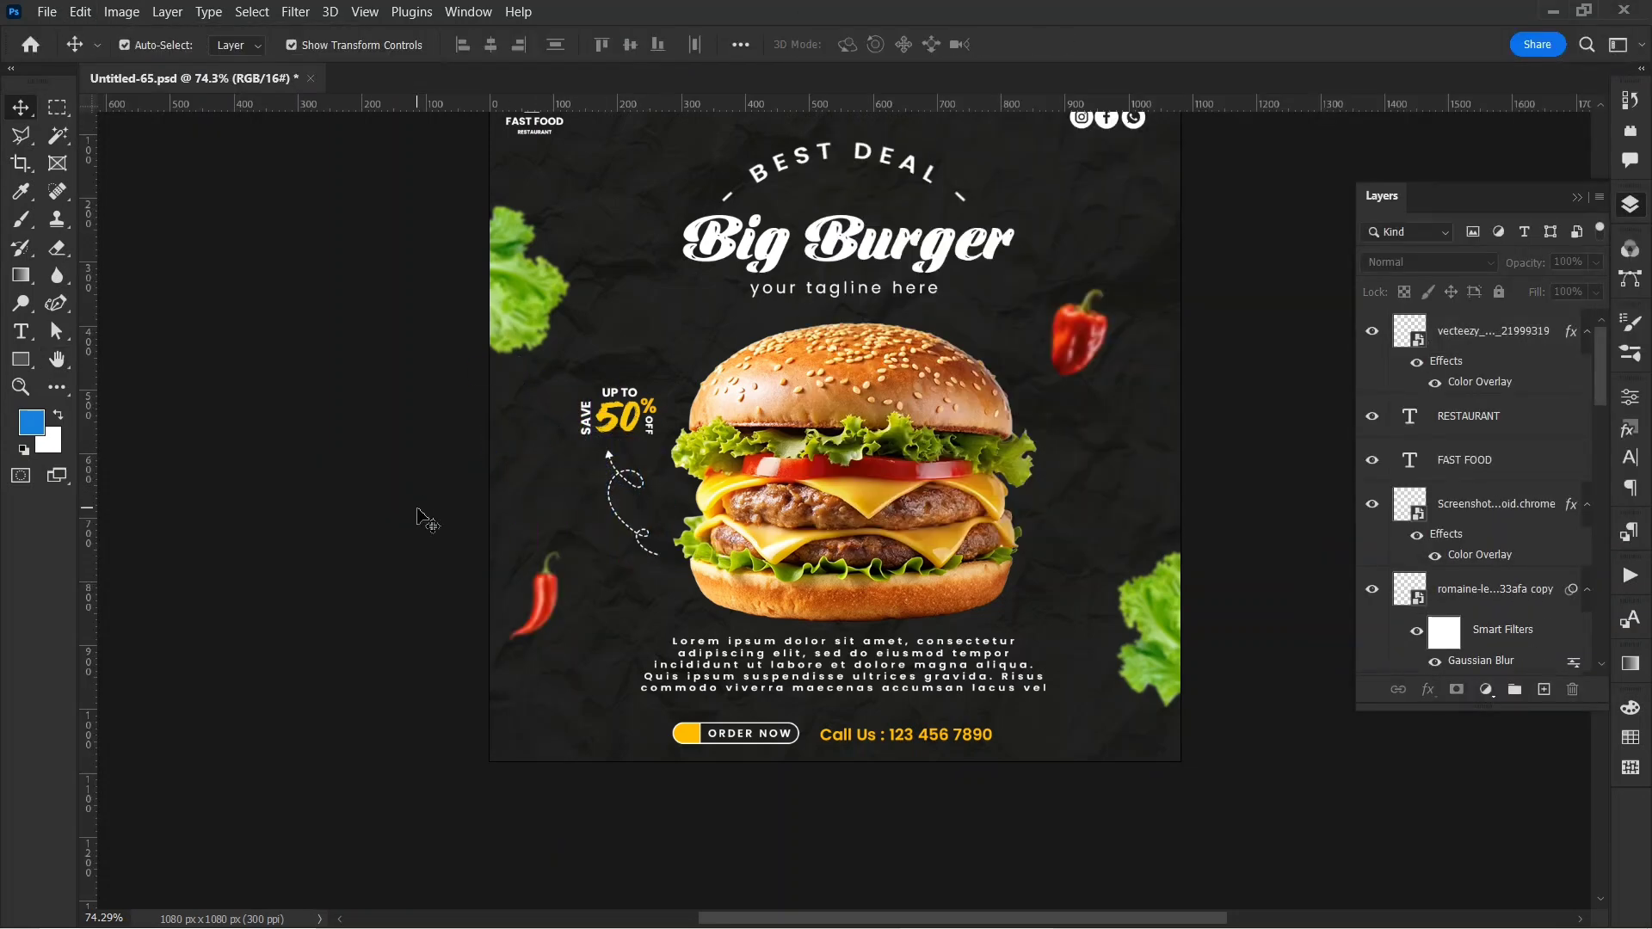
- Check the whole post layout and save the document
scroll(496, 532, down, 4)
drag(881, 481, 881, 487)
scroll(668, 321, up, 5)
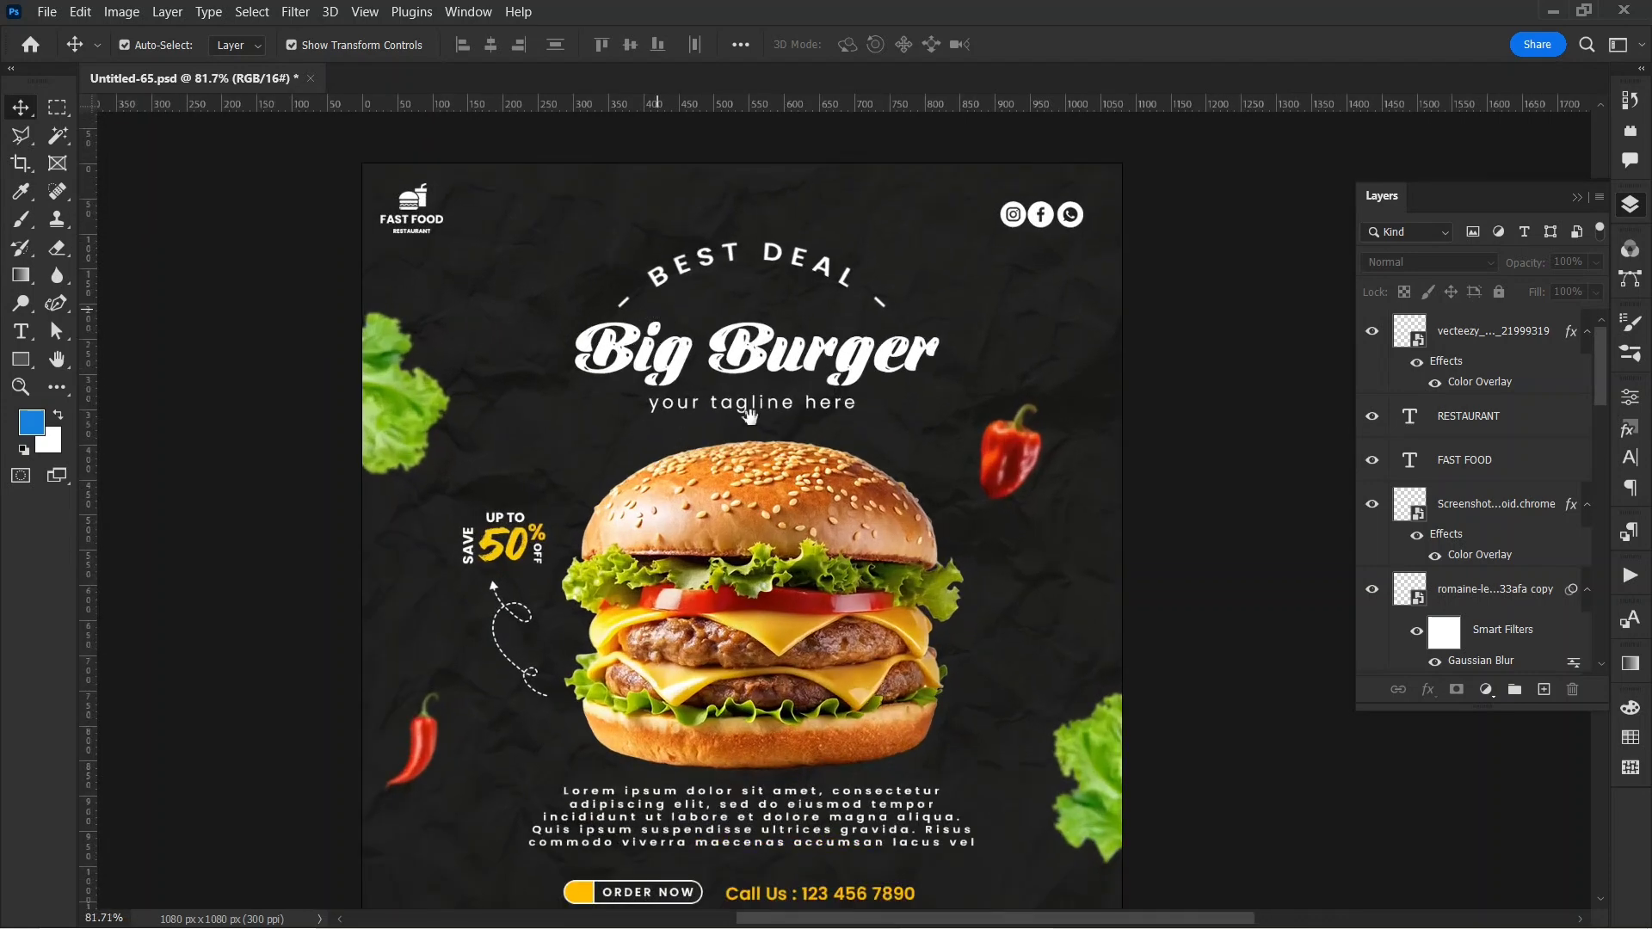
drag(749, 416, 746, 391)
scroll(603, 344, down, 2)
key(ctrl+s)
- Recolor the Big Burger title with the yellow sampled from the ORDER NOW button
click(816, 348)
click(1630, 397)
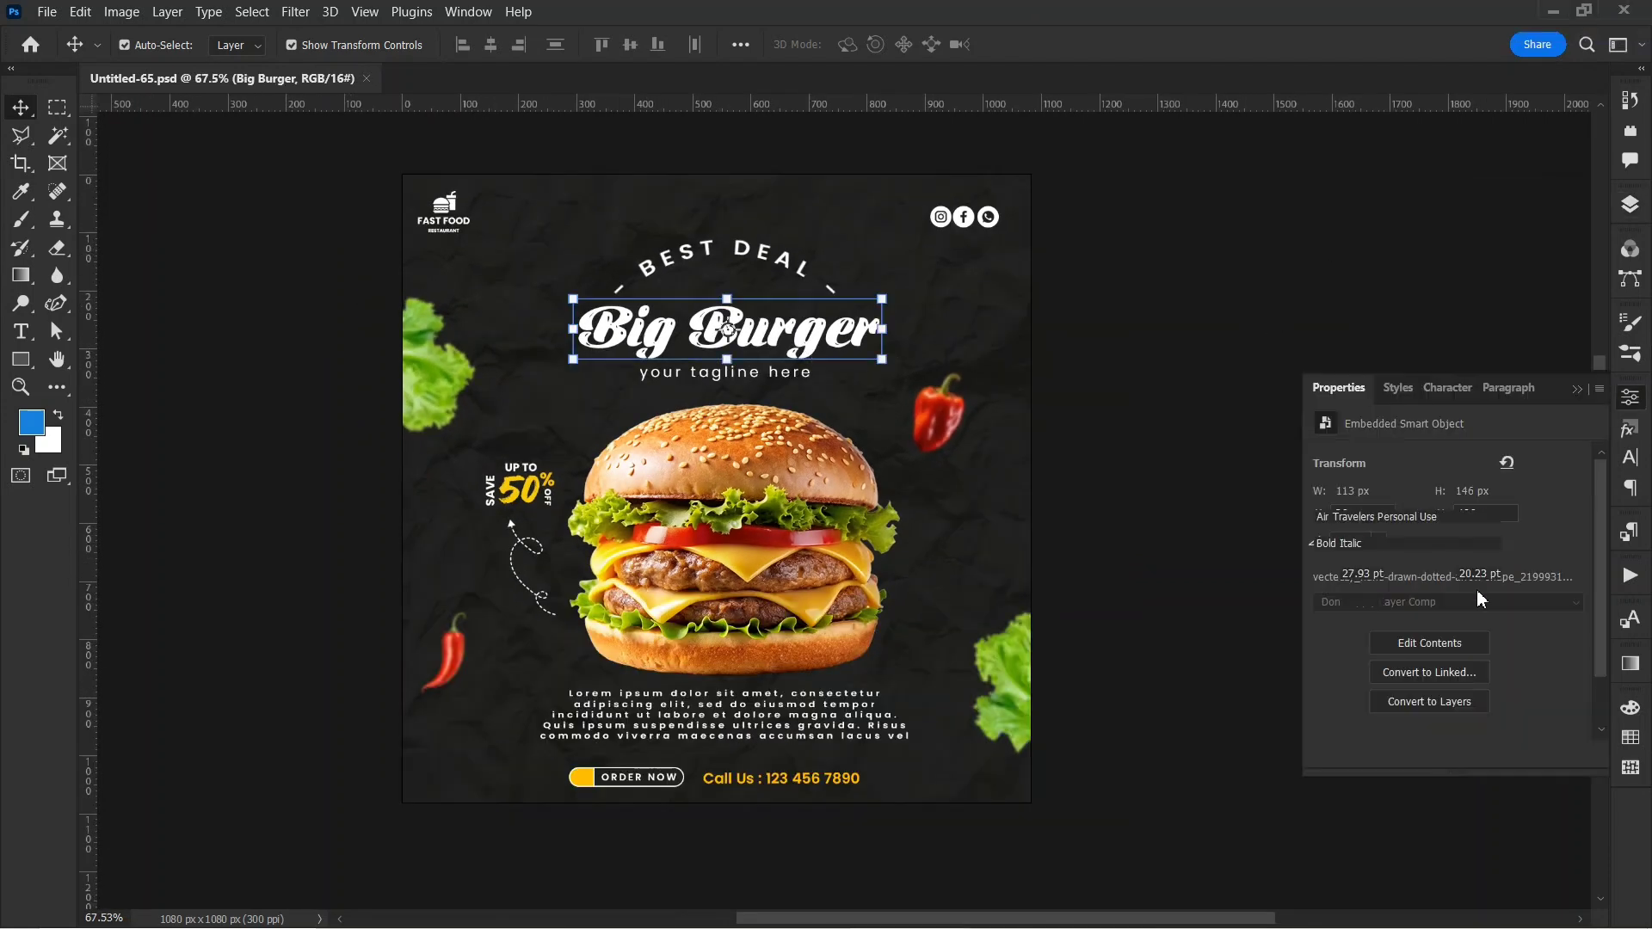
click(1326, 607)
click(752, 557)
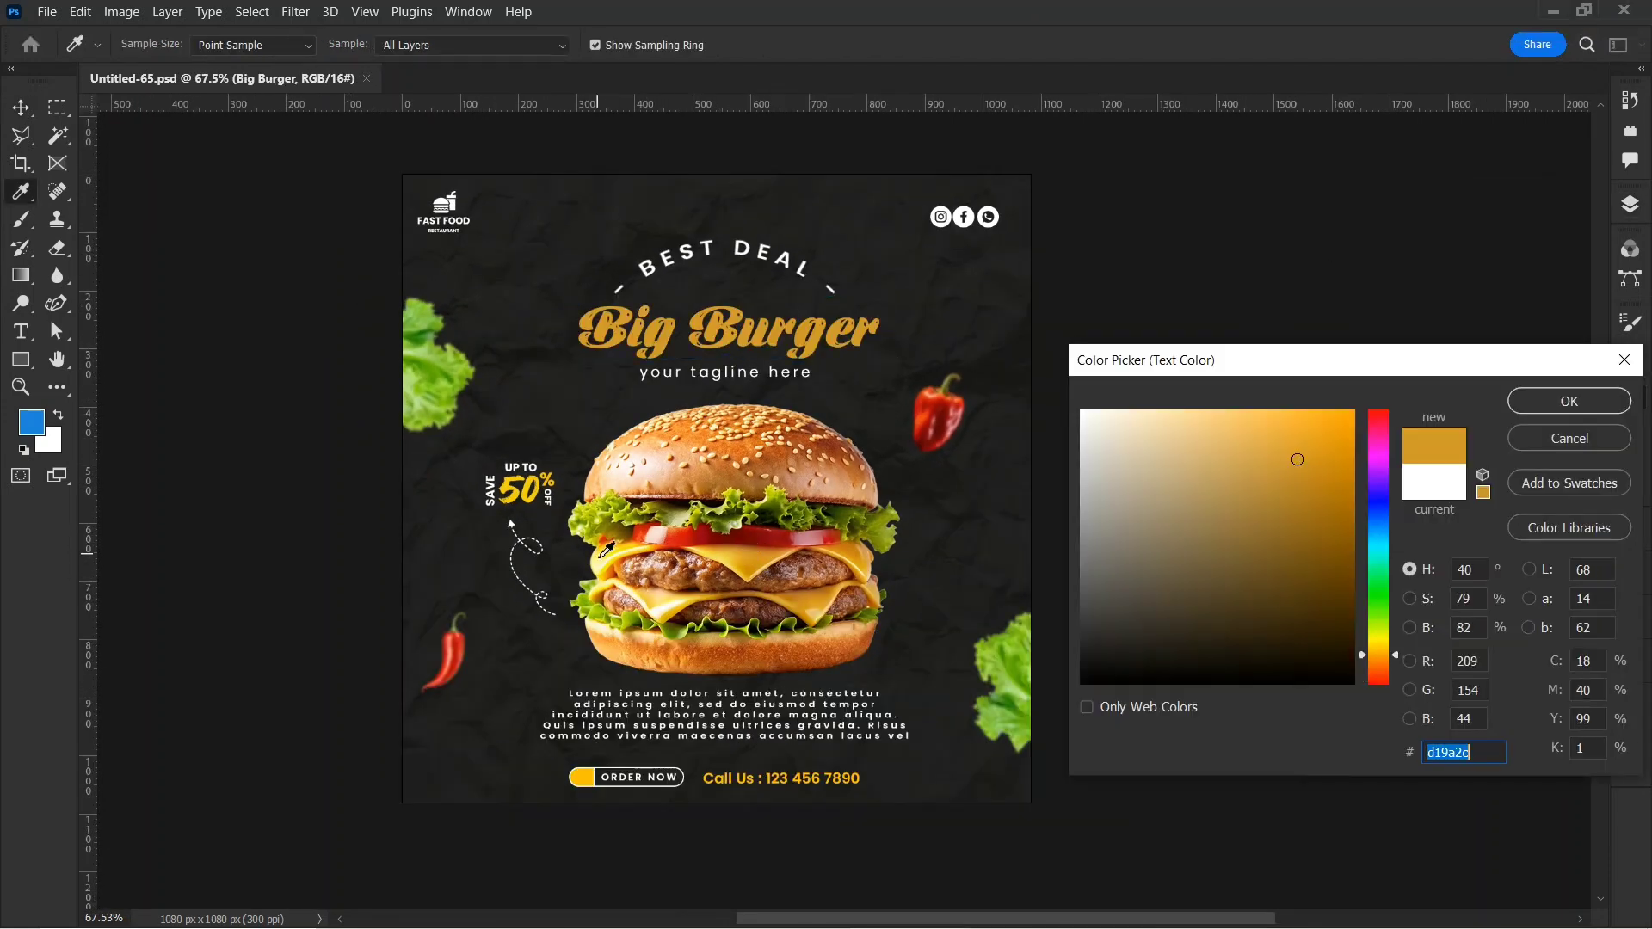
click(607, 554)
click(581, 777)
click(1570, 401)
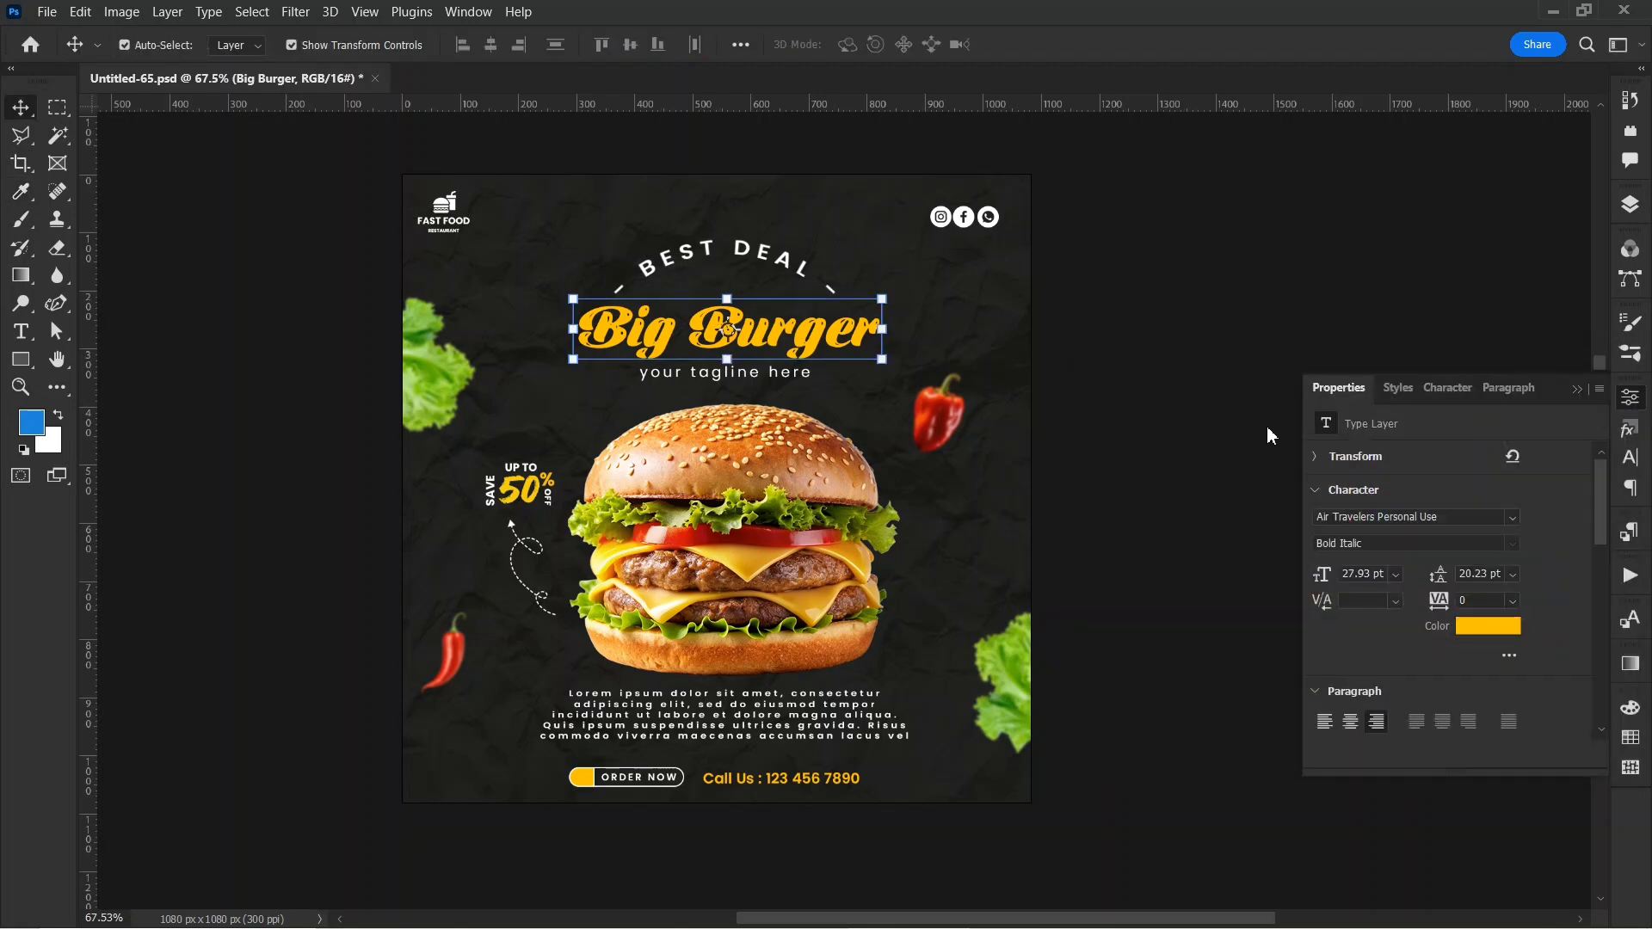
- Enlarge the Big Burger title to about 111% and center it above the tagline
drag(557, 372, 555, 376)
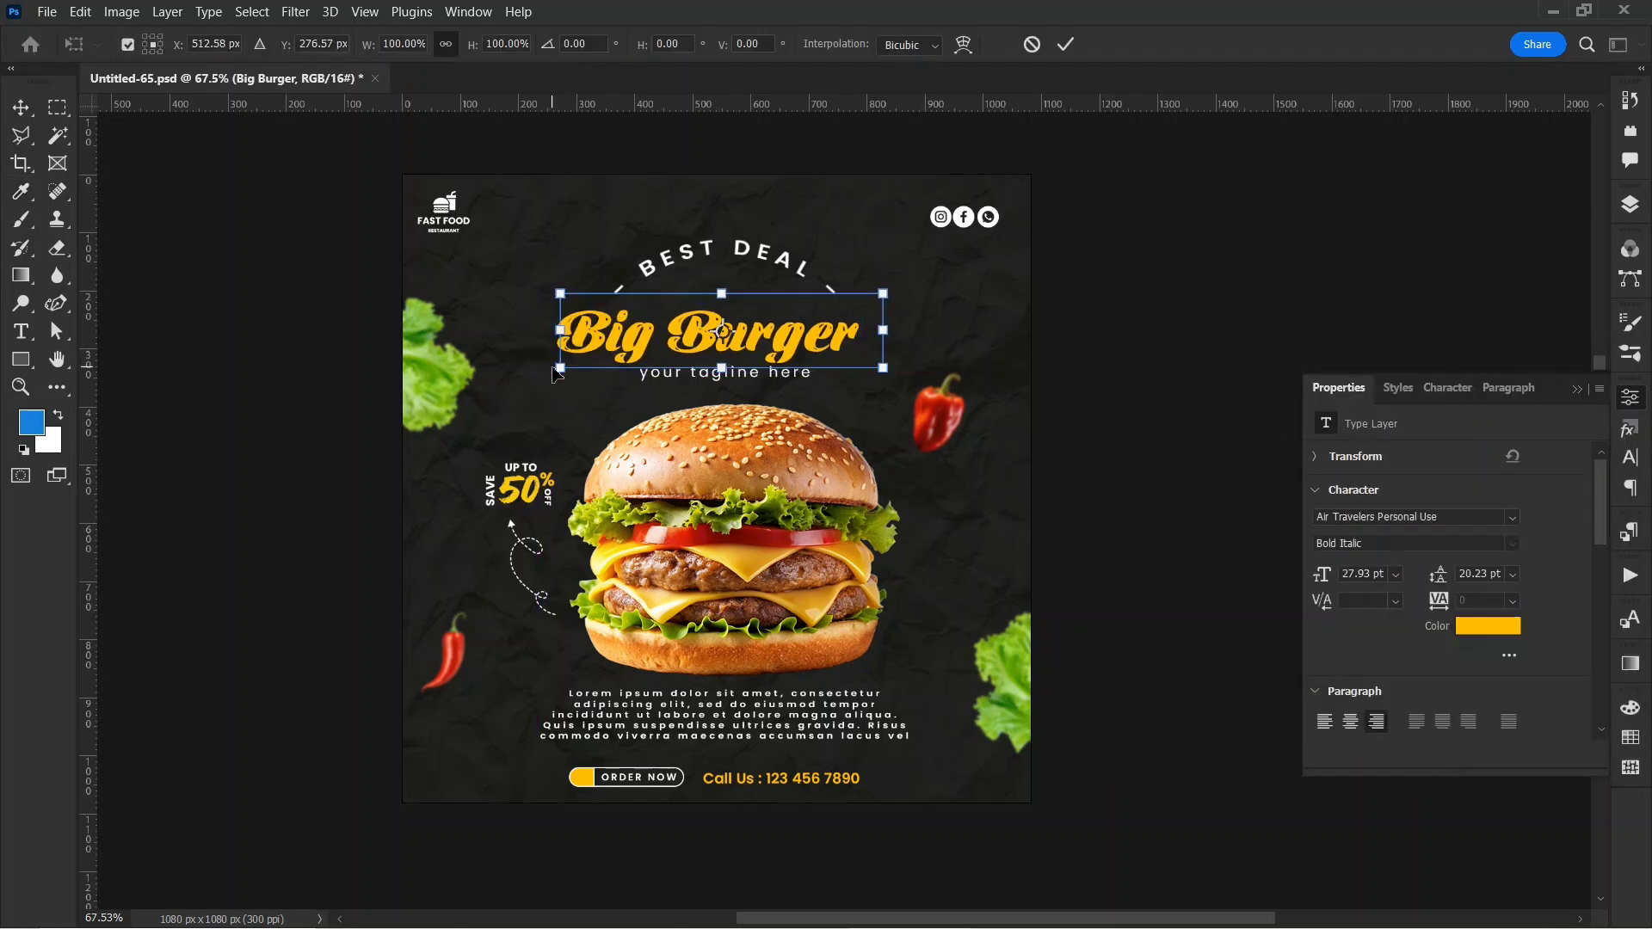
drag(883, 379, 900, 382)
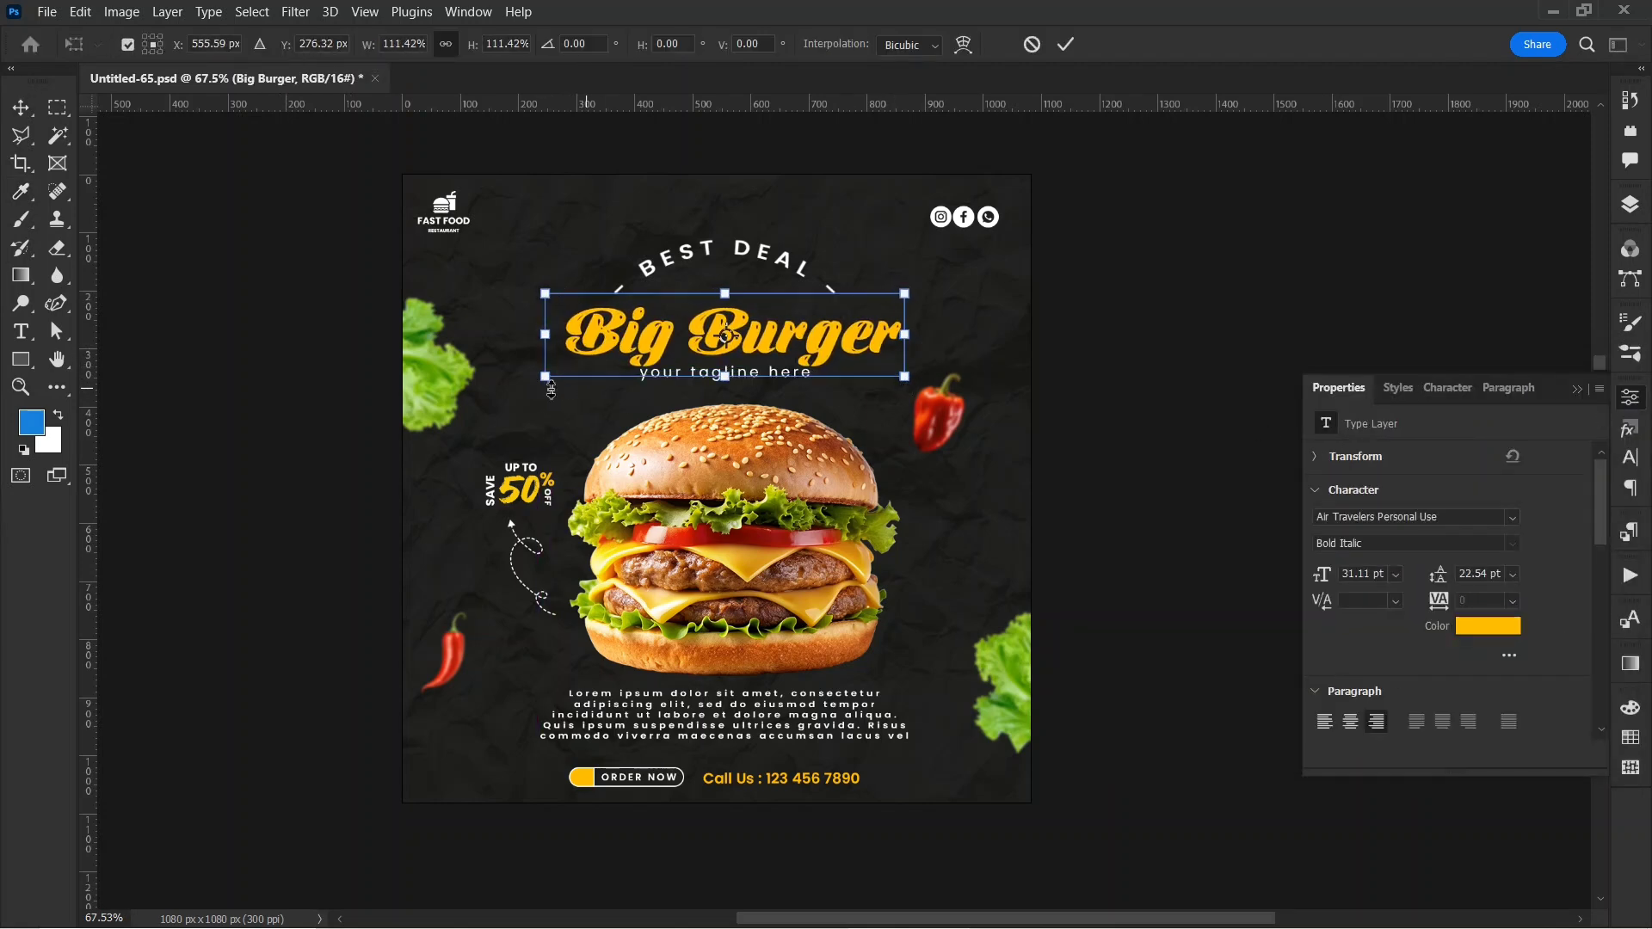
key(Return)
scroll(705, 376, up, 2)
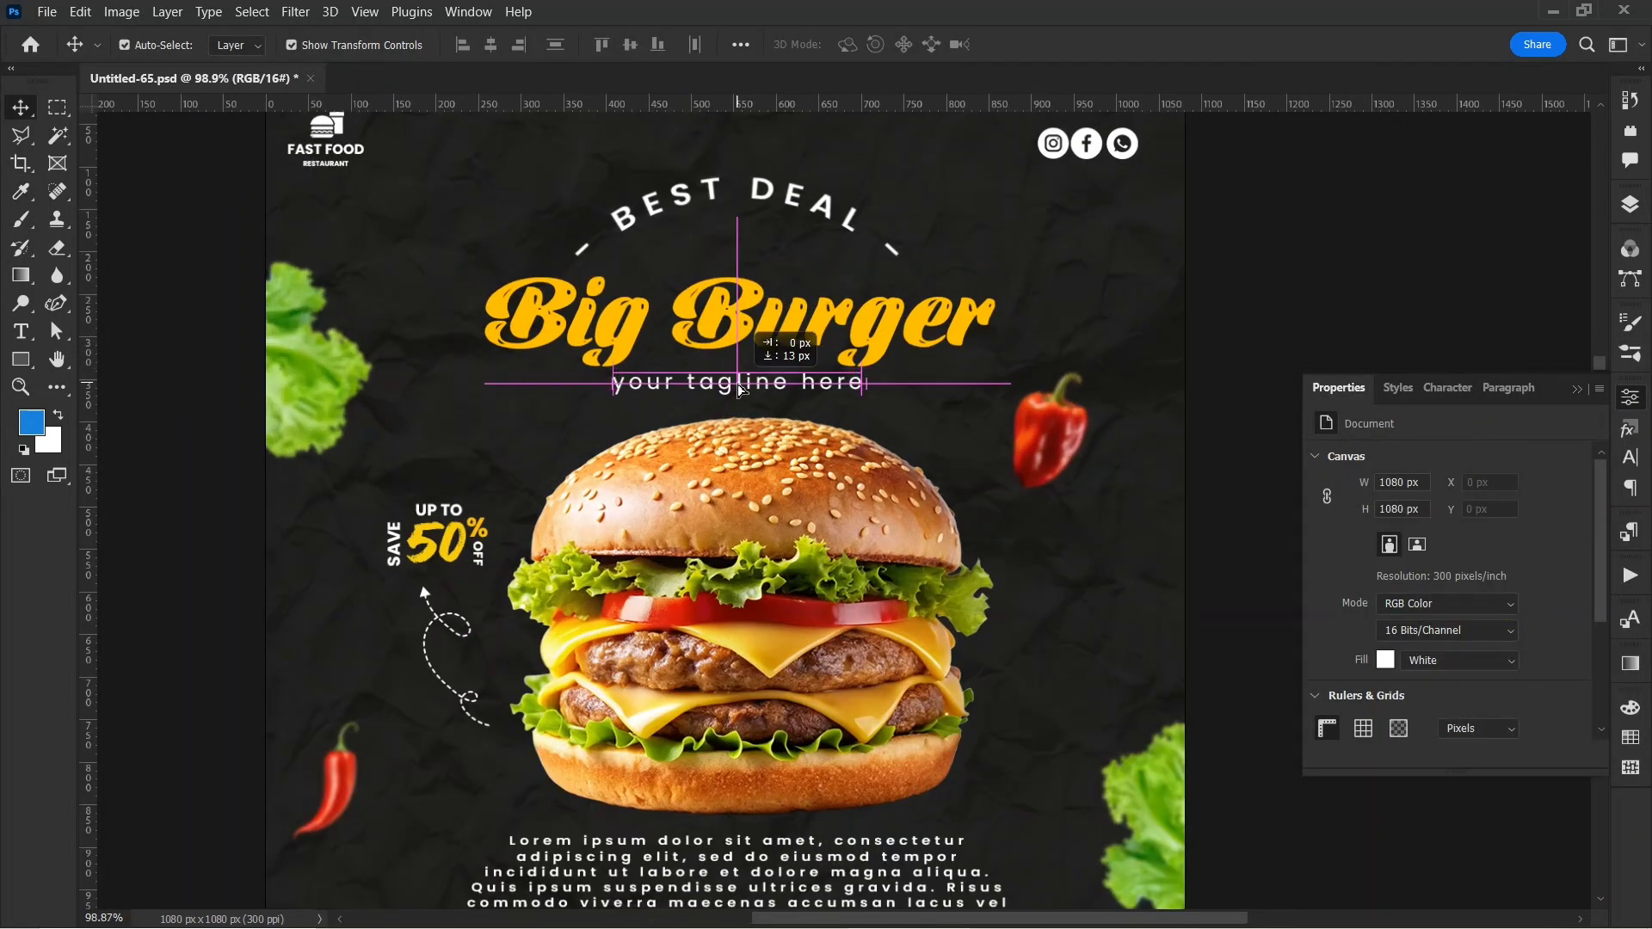